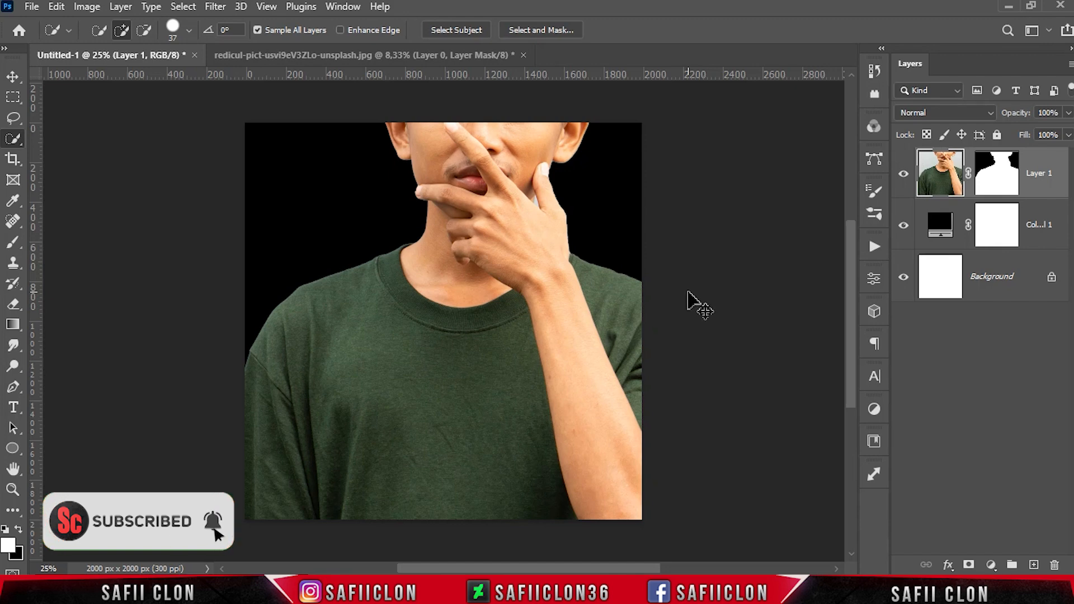
Free-transform the model photo, scaling it down and moving it so the head and shoulders sit within the canvas
key("ctrl+t")
left_click_drag(539, 173, 517, 271)
left_click_drag(641, 122, 619, 154)
left_click_drag(481, 288, 475, 284)
left_click_drag(618, 157, 622, 146)
left_click(783, 31)
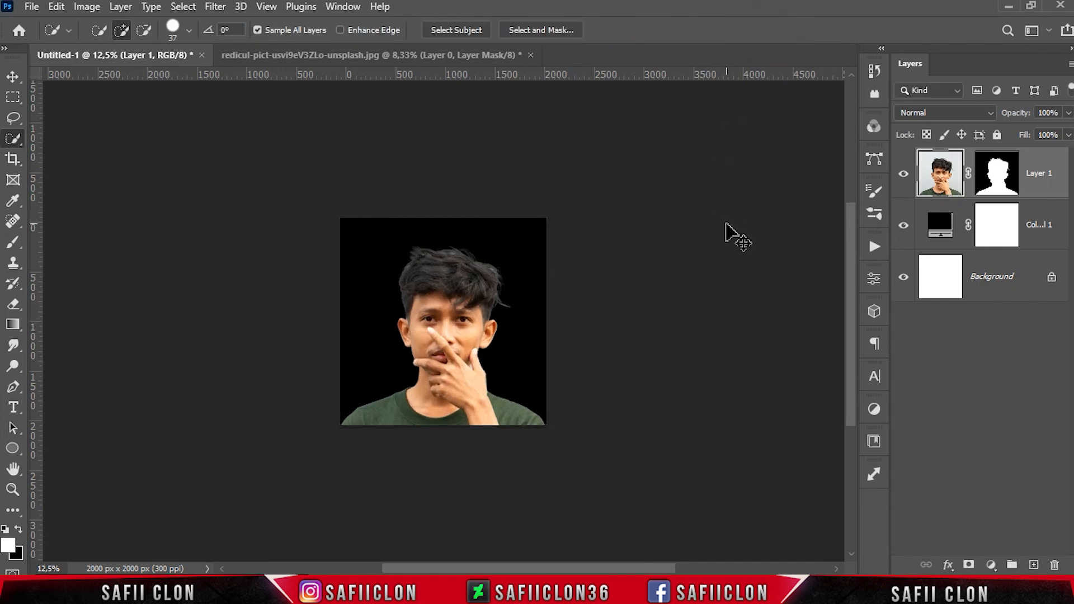
key("ctrl+plus")
key("ctrl+plus")
left_click(905, 175)
left_click(905, 175)
Open the image skull_png_by_devianstock_depvjhr.png from the Skull Mask folder
left_click(31, 6)
left_click(45, 40)
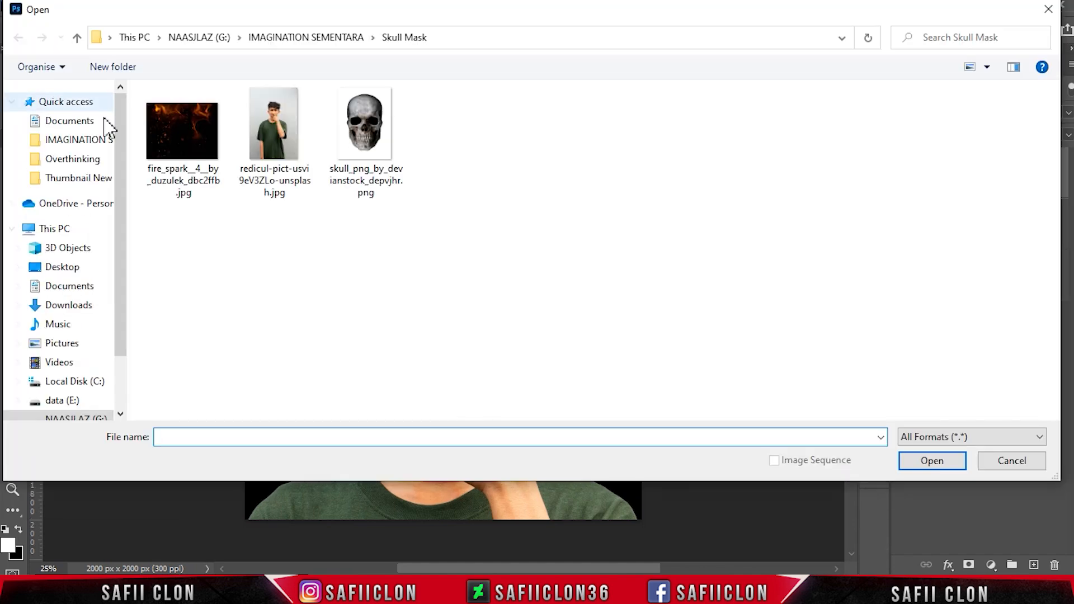
left_click(365, 135)
left_click(904, 462)
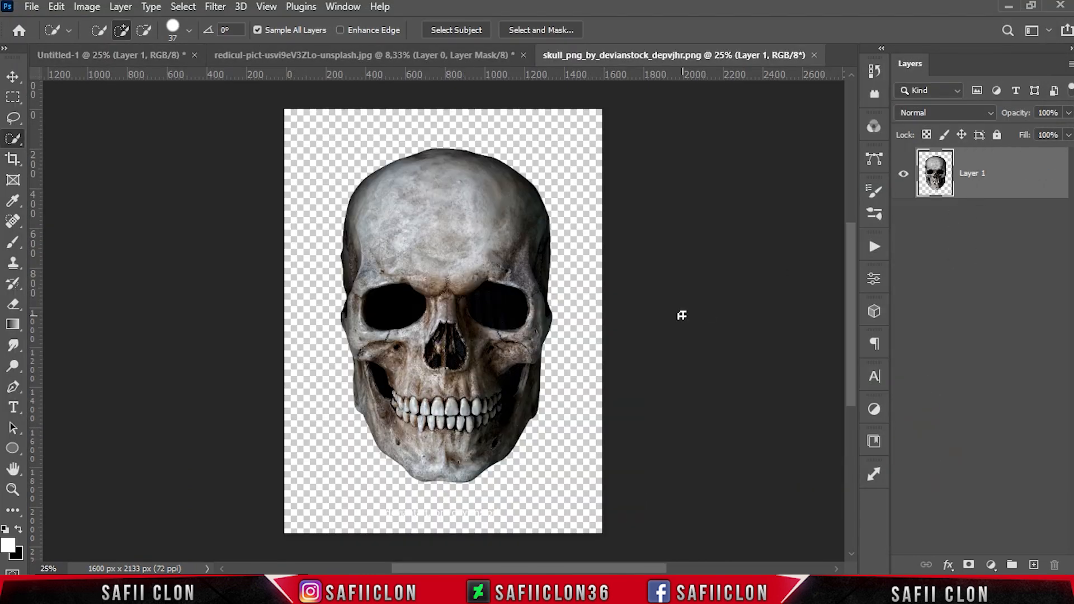
Bring the skull image into the Untitled-1 portrait document as a new layer above the model
right_click(12, 117)
left_click(50, 115)
left_click(94, 30)
left_click(445, 130)
mouse_move(409, 132)
left_mouse_down()
mouse_move(321, 315)
mouse_move(347, 449)
mouse_move(378, 481)
mouse_move(448, 497)
mouse_move(518, 482)
mouse_move(566, 403)
mouse_move(588, 280)
mouse_move(571, 184)
mouse_move(513, 143)
mouse_move(444, 133)
left_mouse_up()
left_click(13, 77)
left_click_drag(452, 352, 454, 323)
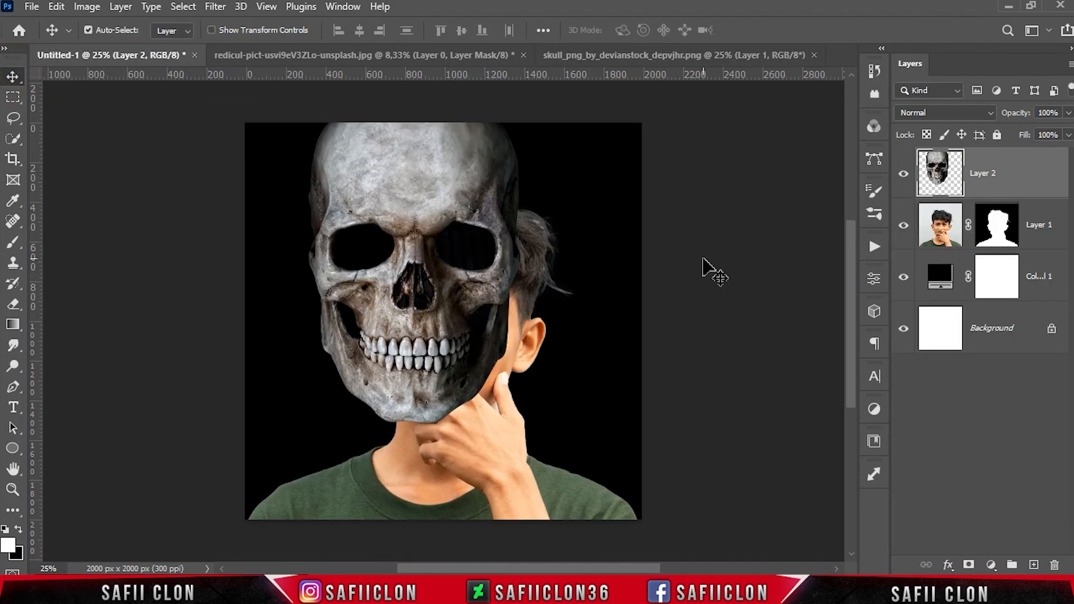
Lower the skull layer's fill to 43%, then free-transform it to about 73% scale and 1.64° rotation over the face
left_click(1067, 135)
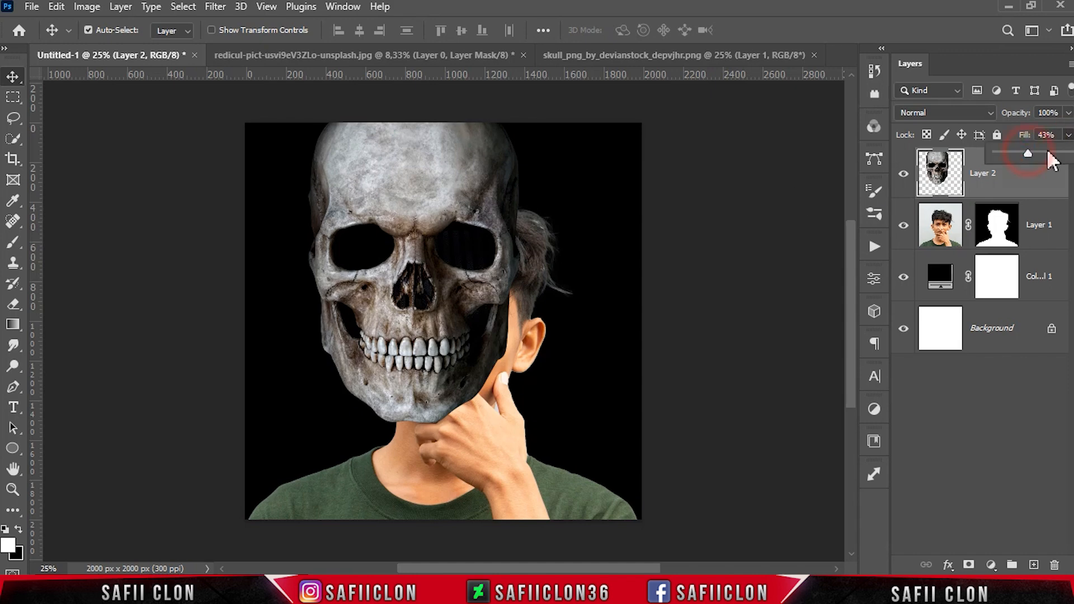
left_click_drag(1041, 154, 1024, 155)
key("ctrl+t")
left_click_drag(456, 235, 511, 268)
left_click_drag(559, 156, 523, 208)
left_click_drag(450, 361, 440, 361)
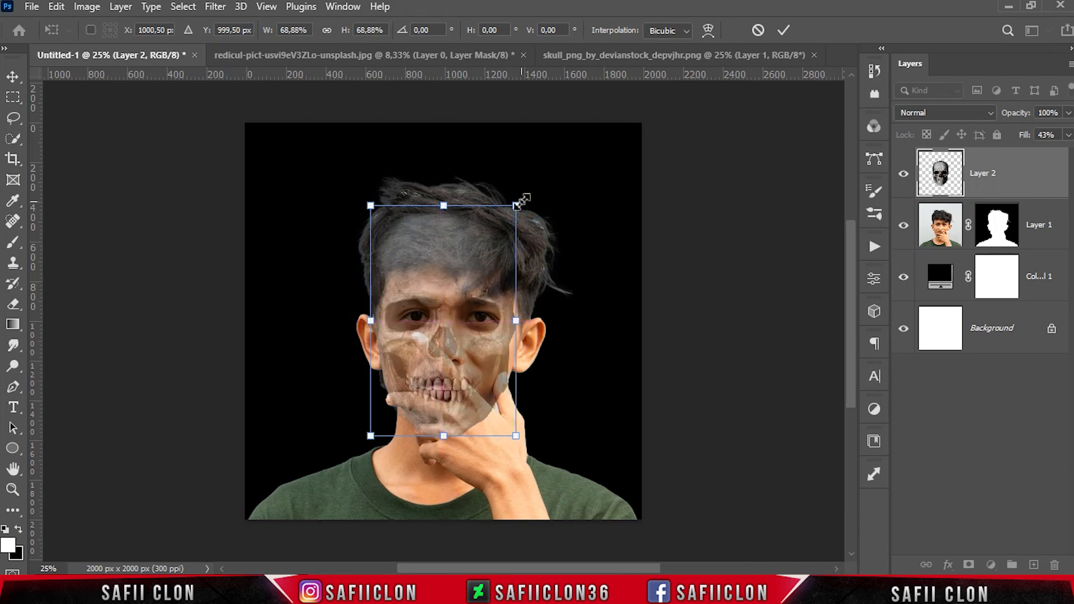
left_click_drag(518, 205, 535, 199)
key("Down")
key("Down")
key("Down")
left_click_drag(542, 252, 558, 245)
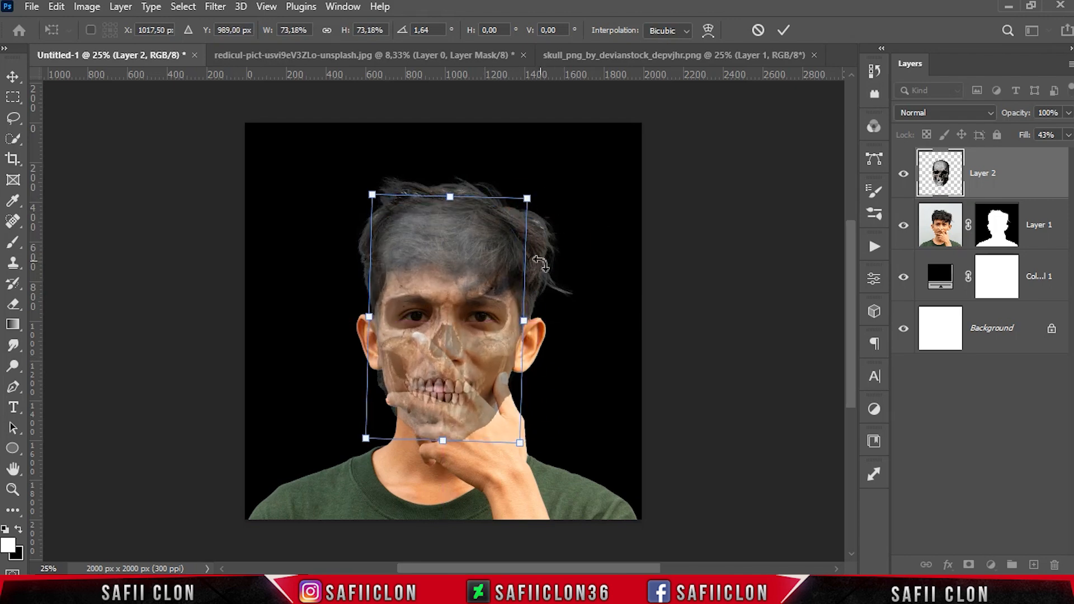
left_click_drag(533, 291, 537, 292)
key("Left")
key("Up")
key("Left")
key("Right")
left_click(783, 30)
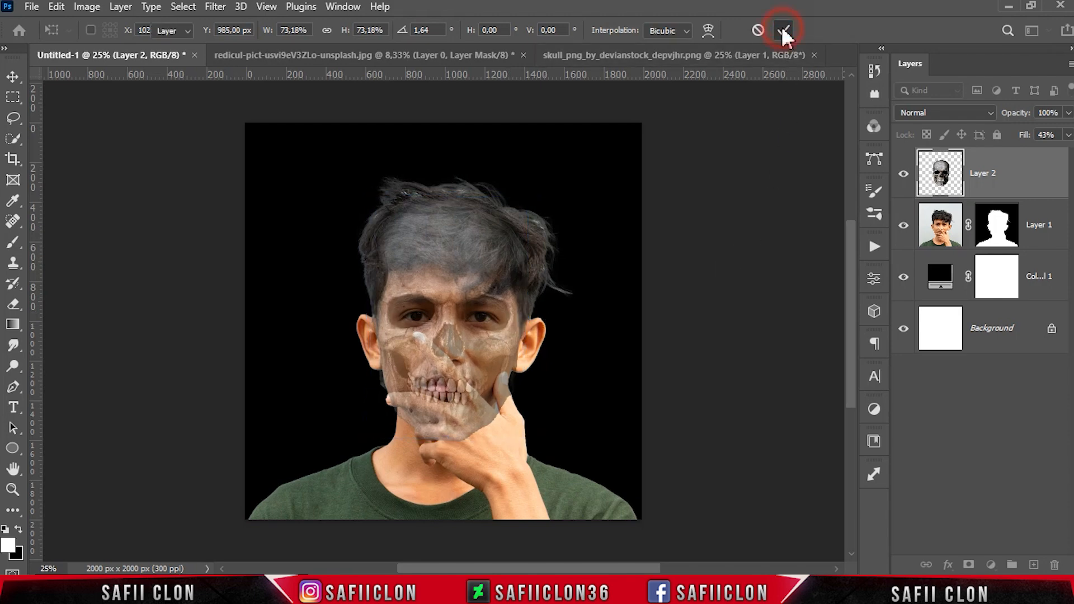
Restore the skull layer's fill to 100% and check it by toggling its visibility
left_click(1069, 135)
left_click_drag(1034, 152, 1073, 152)
left_click(1068, 135)
left_click(902, 174)
left_click(903, 174)
left_click(903, 174)
left_click(903, 174)
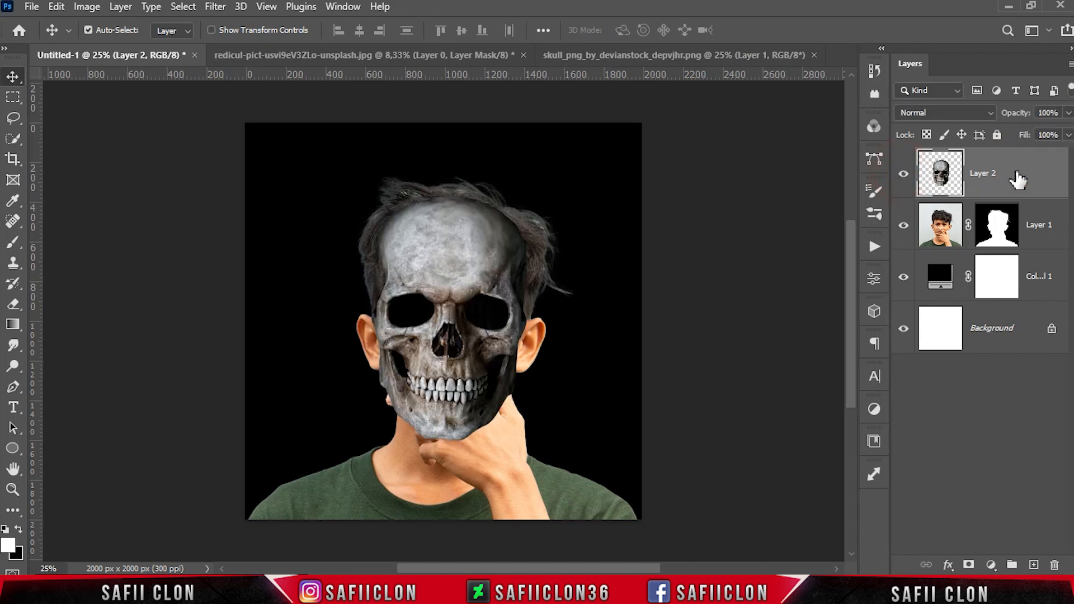
Group the skull layer into a new group named MASK
right_click(1012, 178)
left_click(872, 109)
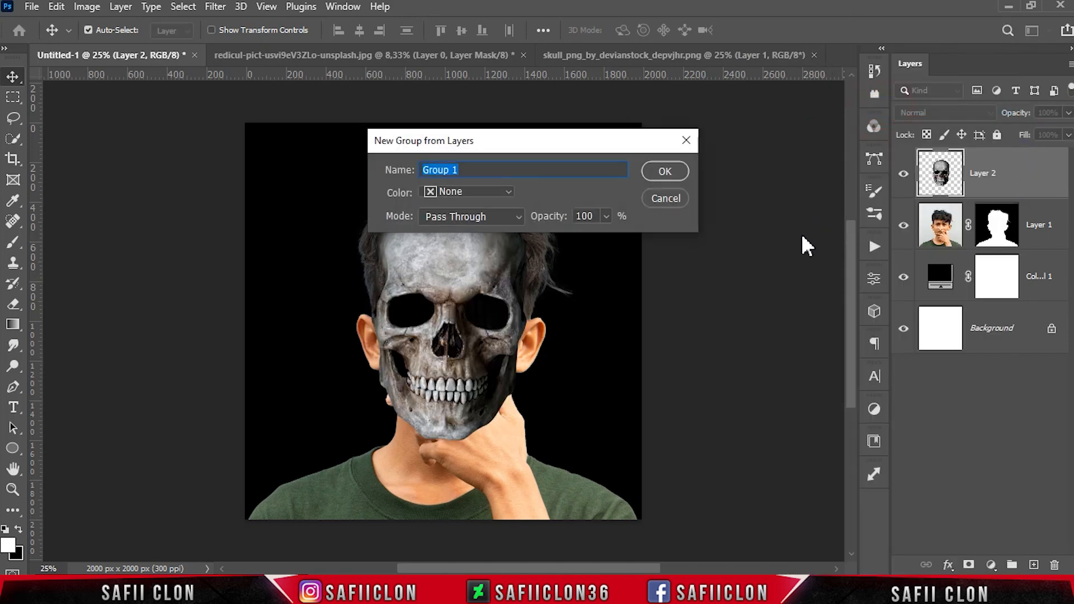
left_click(665, 171)
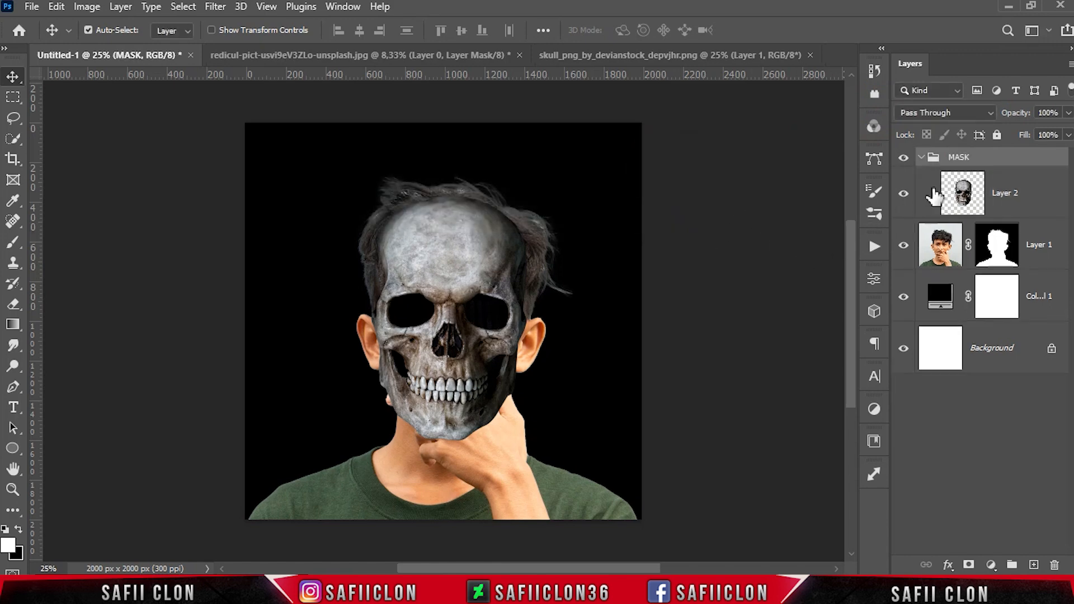
Group the model layer into a new group named MODEL
left_click(920, 157)
right_click(1038, 215)
left_click(895, 112)
type("MODEL")
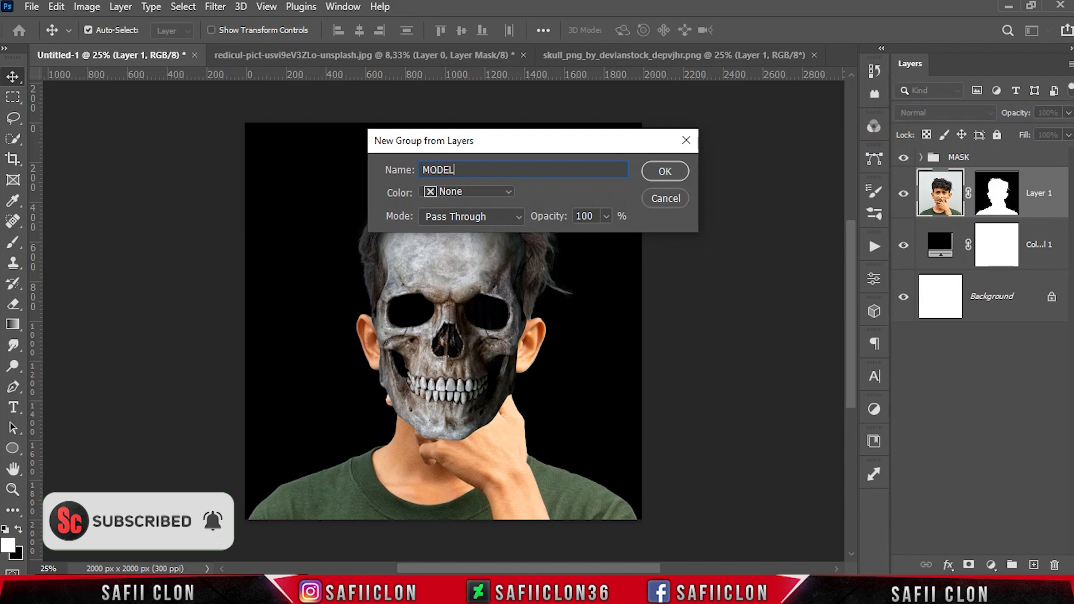
left_click(666, 170)
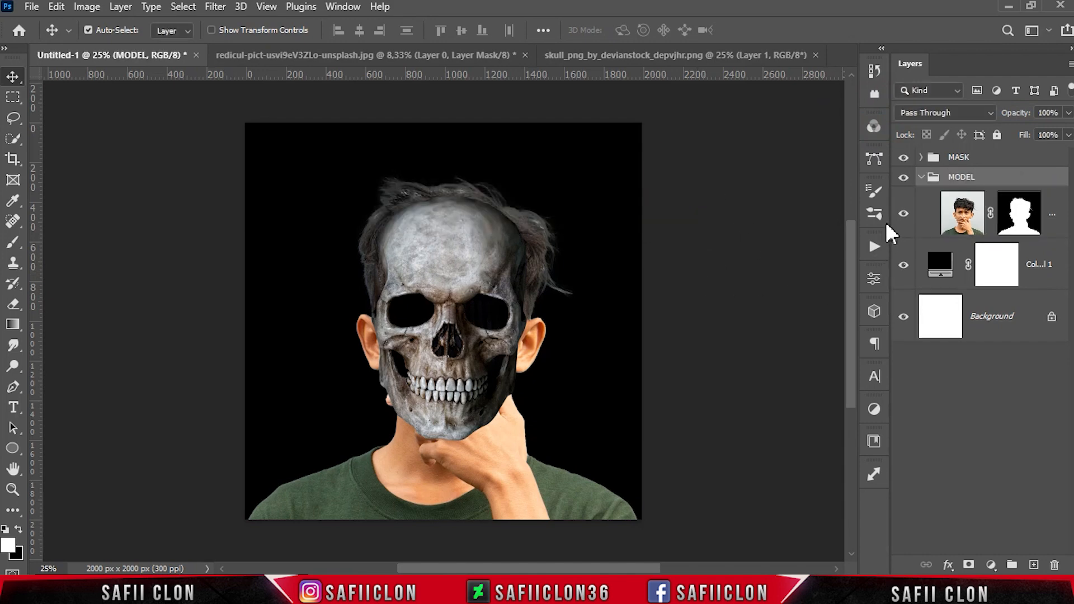
Group the colour fill layer into a new group named BACKGROUND
left_click(920, 177)
right_click(1035, 213)
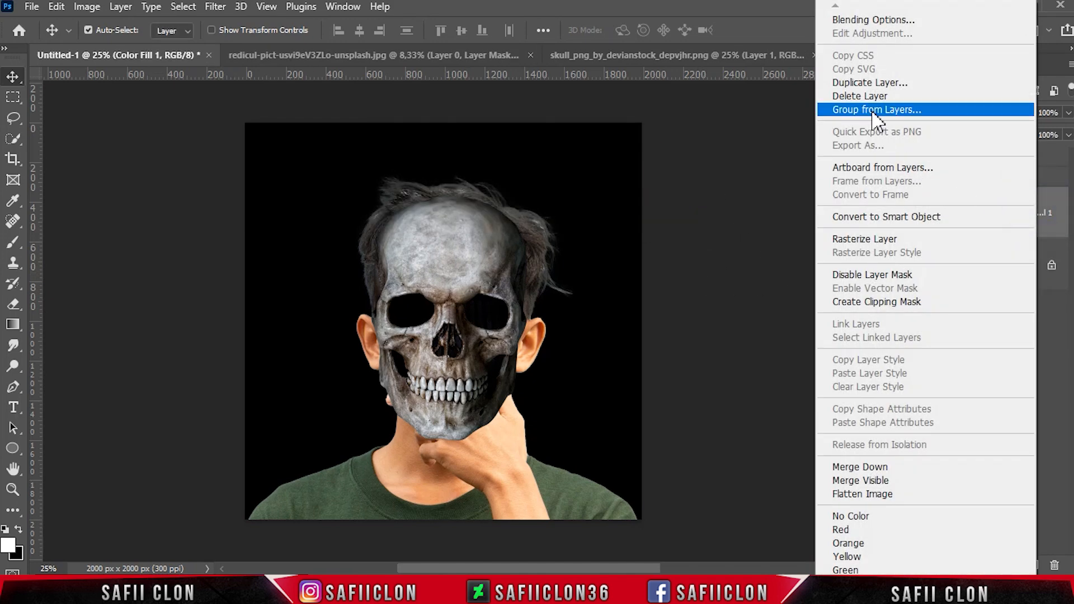
left_click(895, 106)
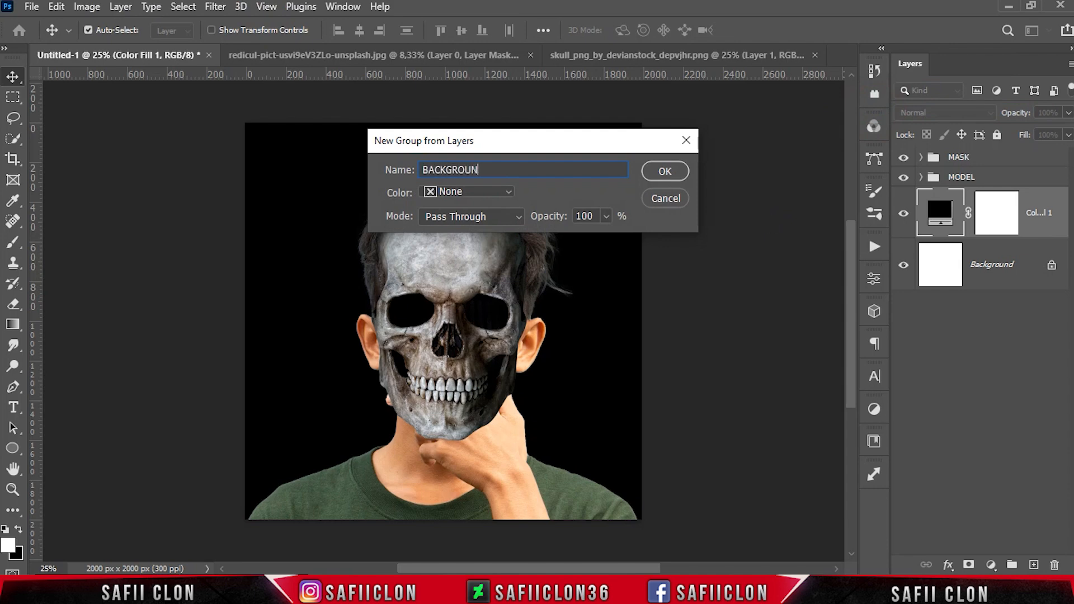
left_click(679, 175)
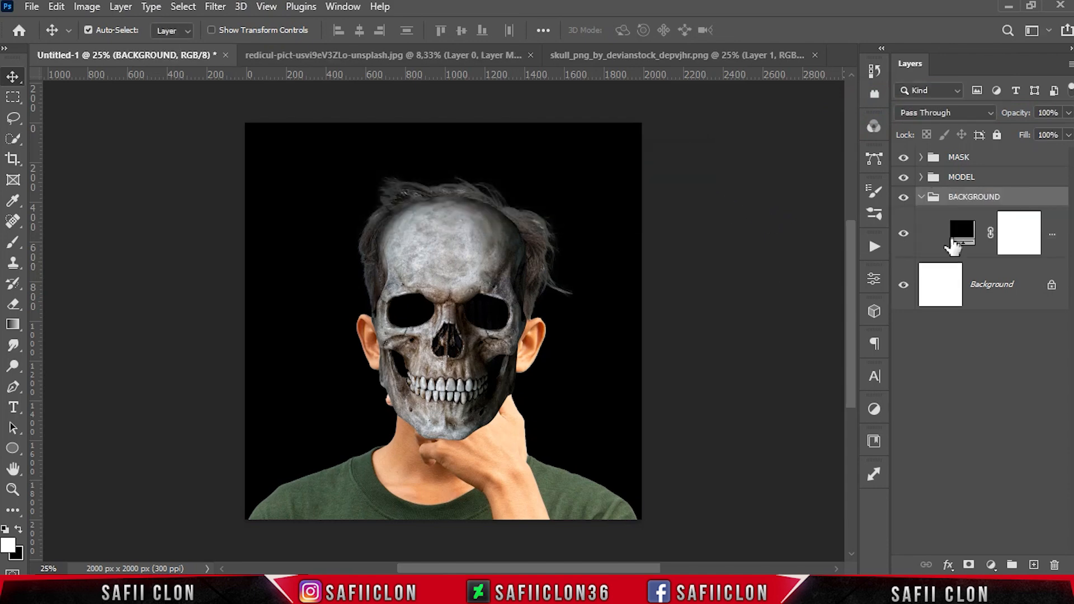
Add a Black & White adjustment layer inside the MODEL group, clipped to the model layer
left_click(920, 197)
left_click(1001, 178)
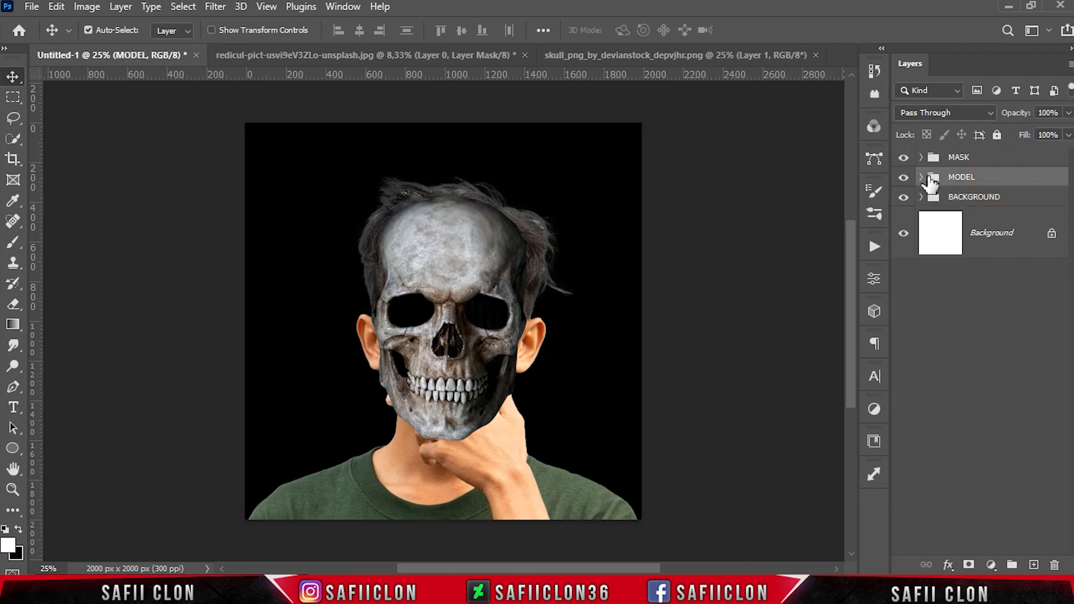
left_click(920, 176)
left_click(1053, 212)
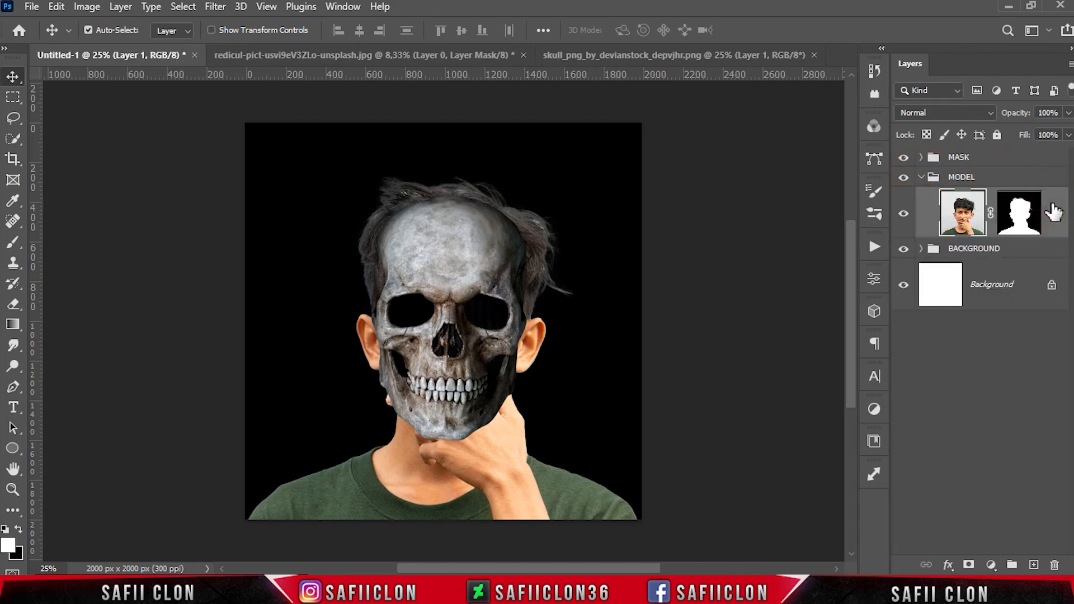
left_click(992, 564)
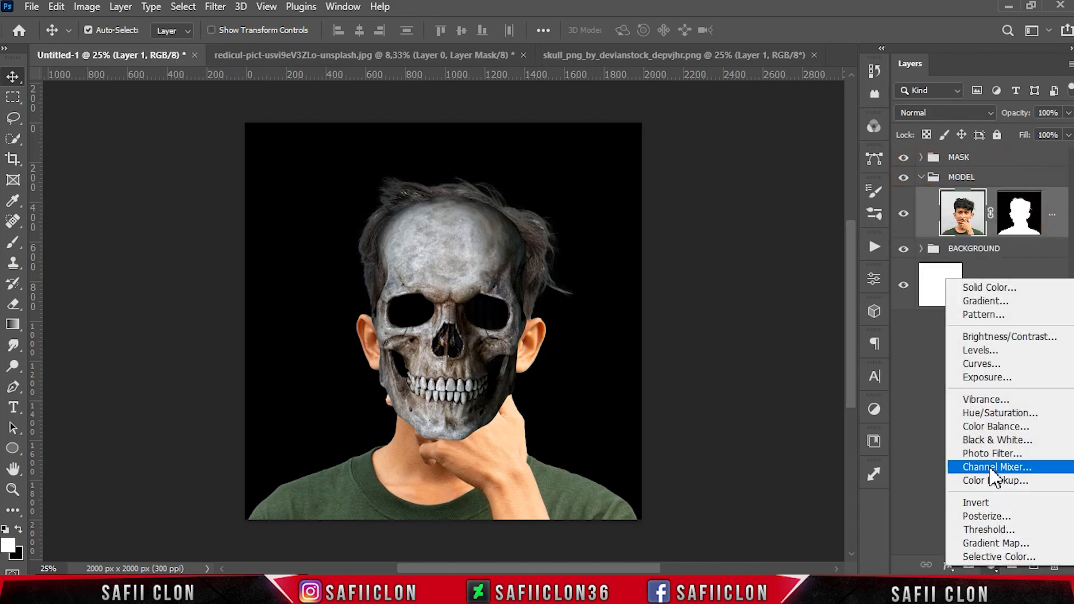
left_click(990, 441)
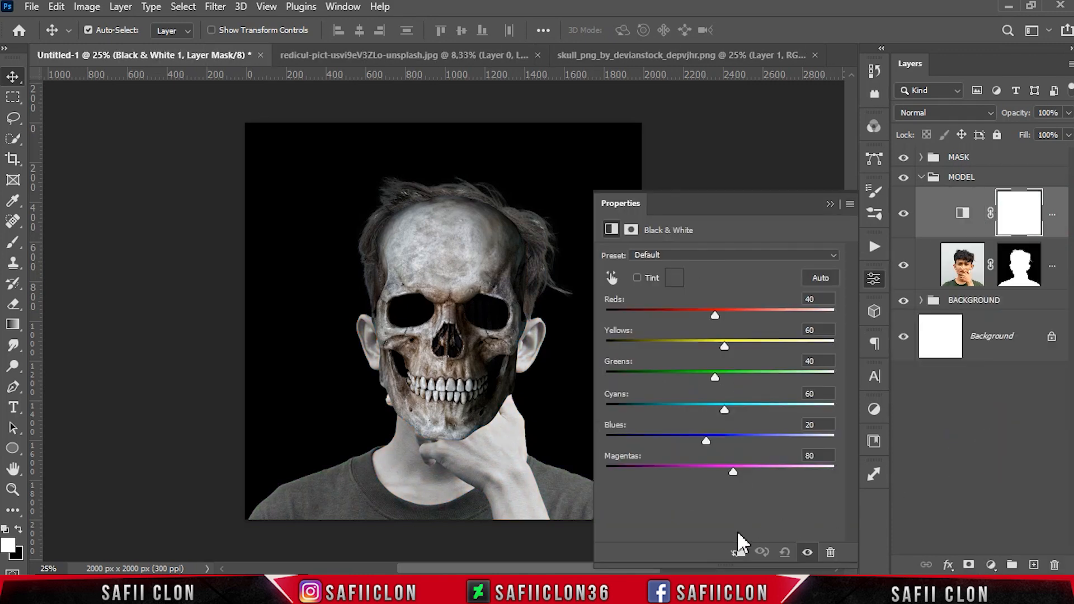
left_click(738, 552)
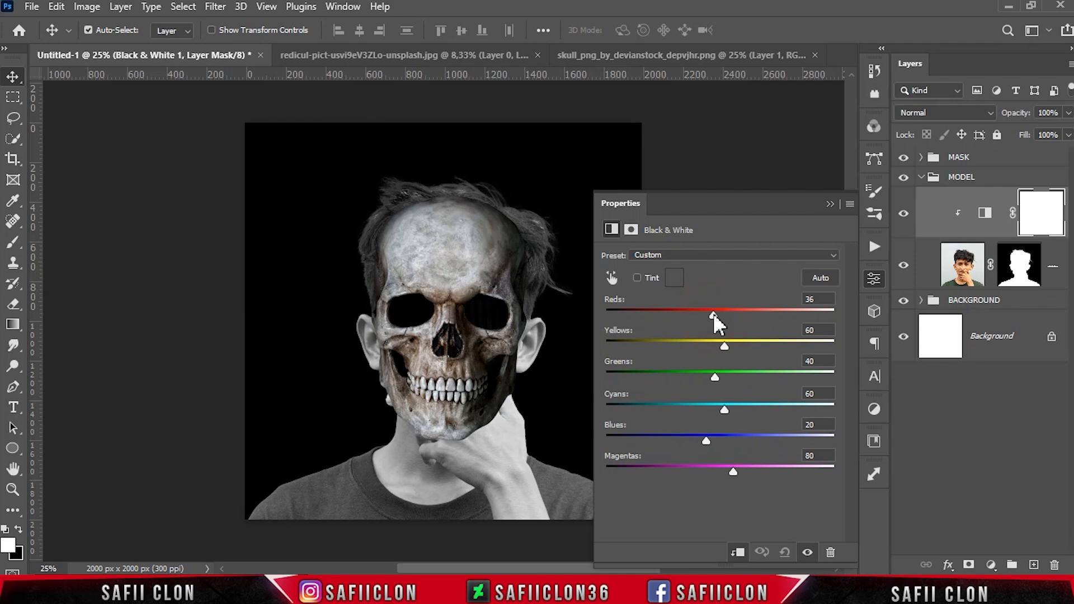
Set the Black & White sliders to Reds 38, Yellows 31, Greens -6, Cyans -106, Blues -200 and lower Magentas
left_click_drag(723, 345, 680, 380)
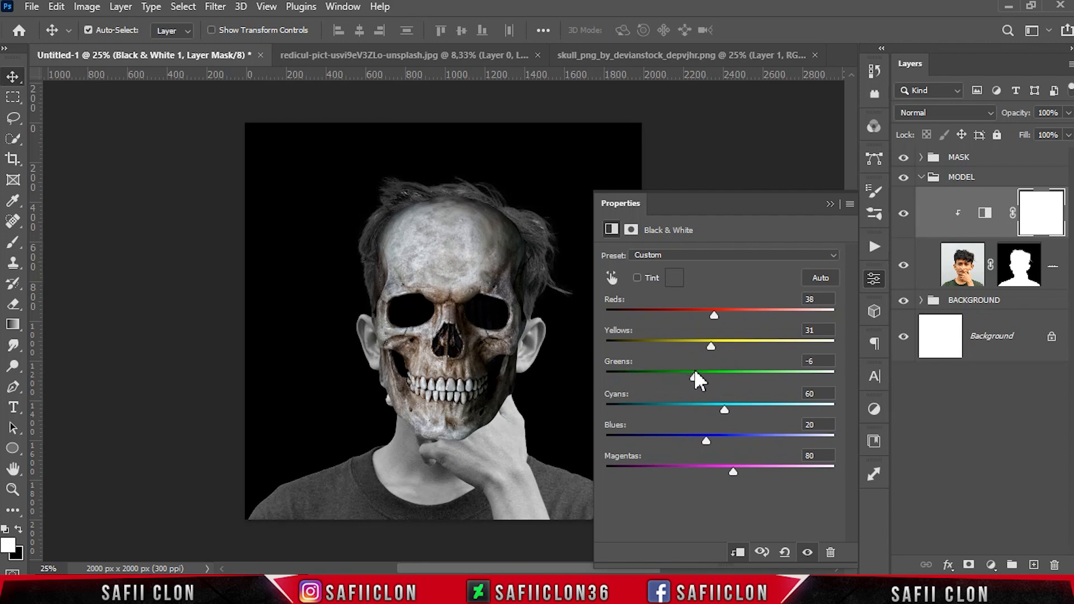
left_click_drag(718, 413, 676, 410)
left_click_drag(706, 441, 634, 440)
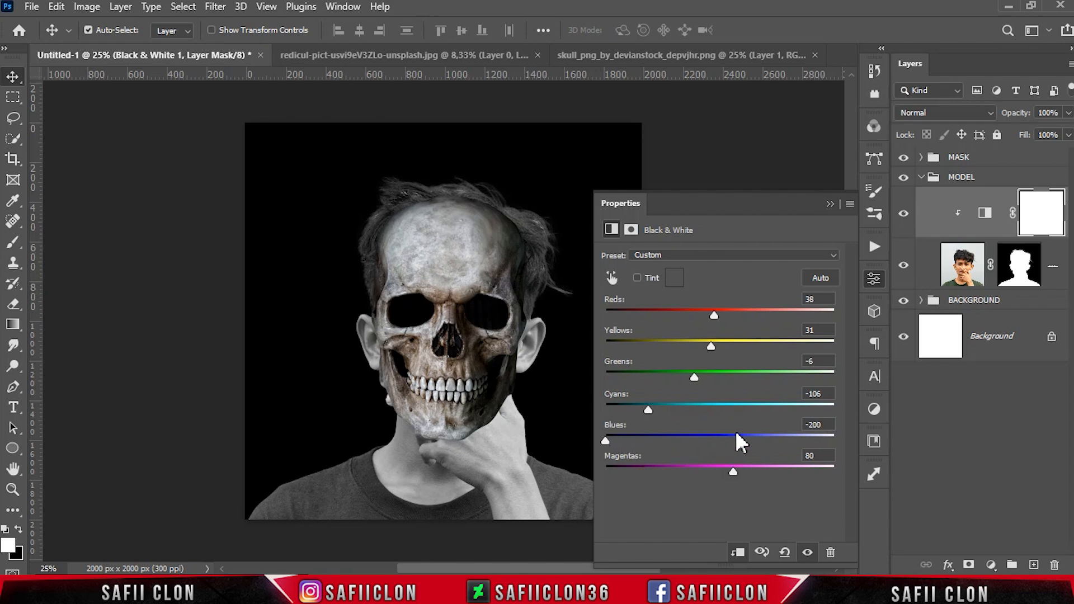
left_click_drag(739, 473, 690, 472)
left_click(829, 204)
Compare the model with and without the Black & White adjustment and the MASK group by toggling their visibility
left_click(904, 213)
left_click(905, 212)
left_click(904, 213)
left_click(905, 212)
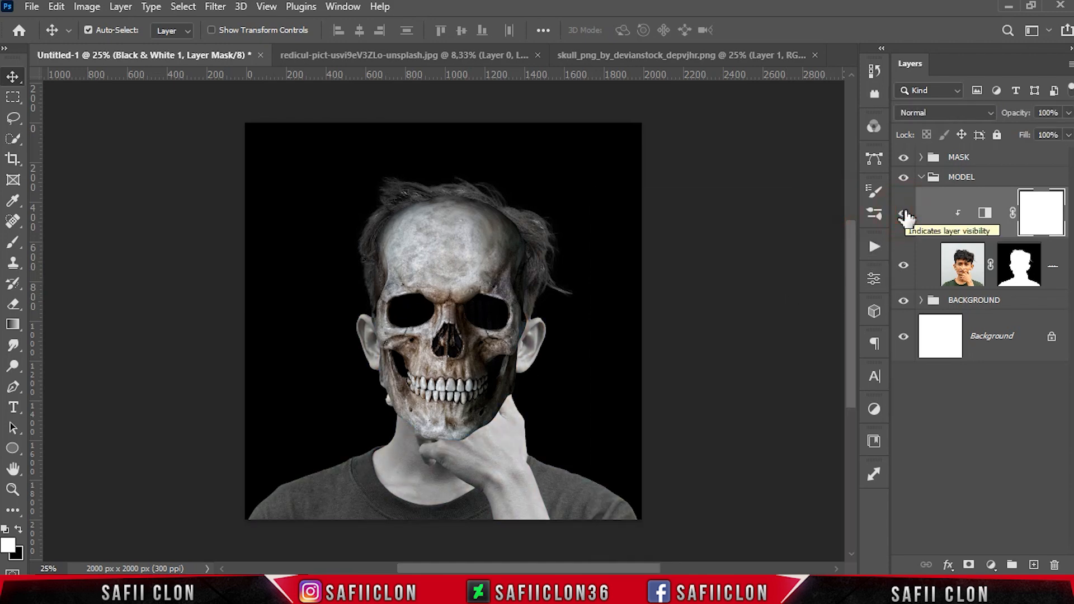
left_click(905, 159)
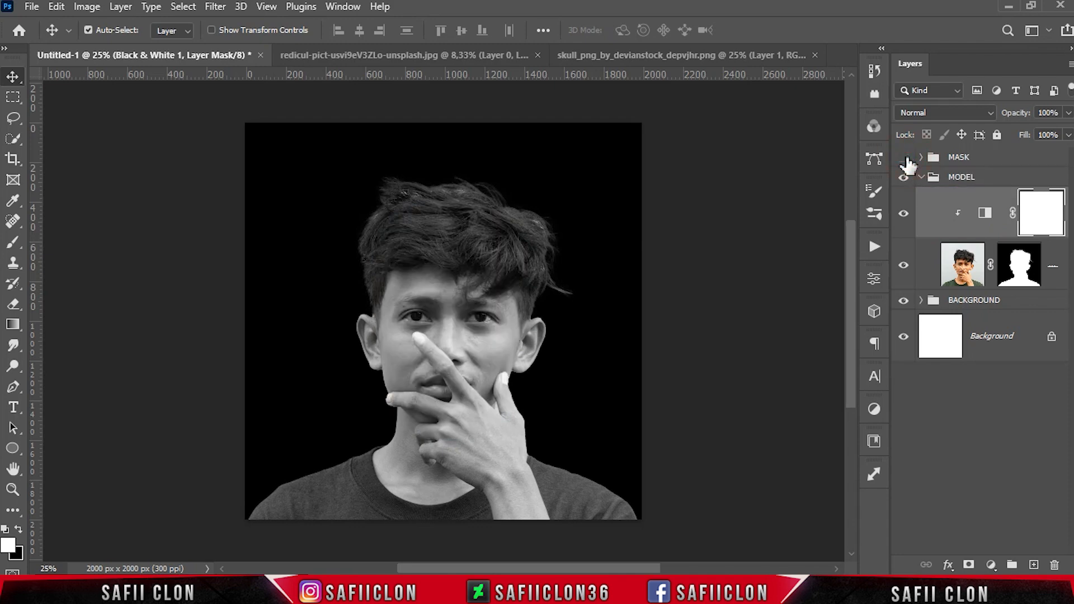
left_click(988, 179)
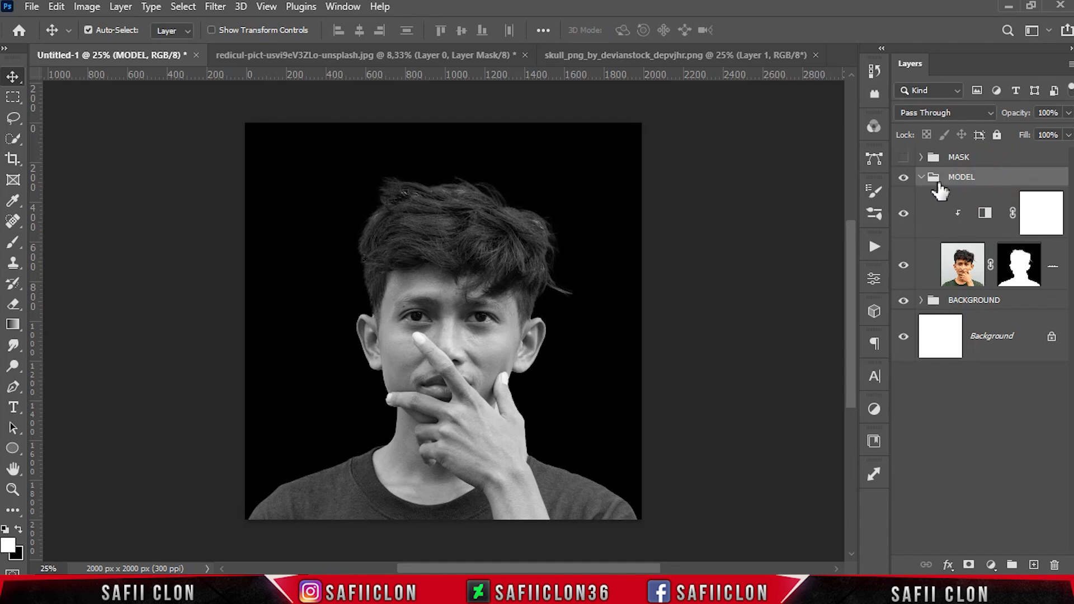
left_click(921, 177)
left_click(984, 158)
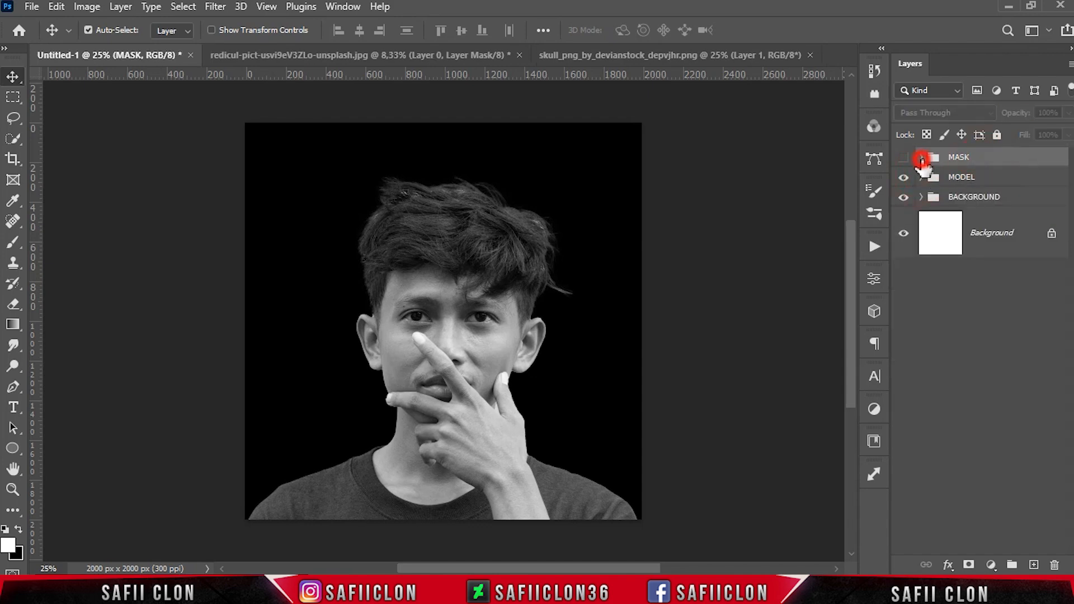
left_click(921, 158)
left_click(903, 158)
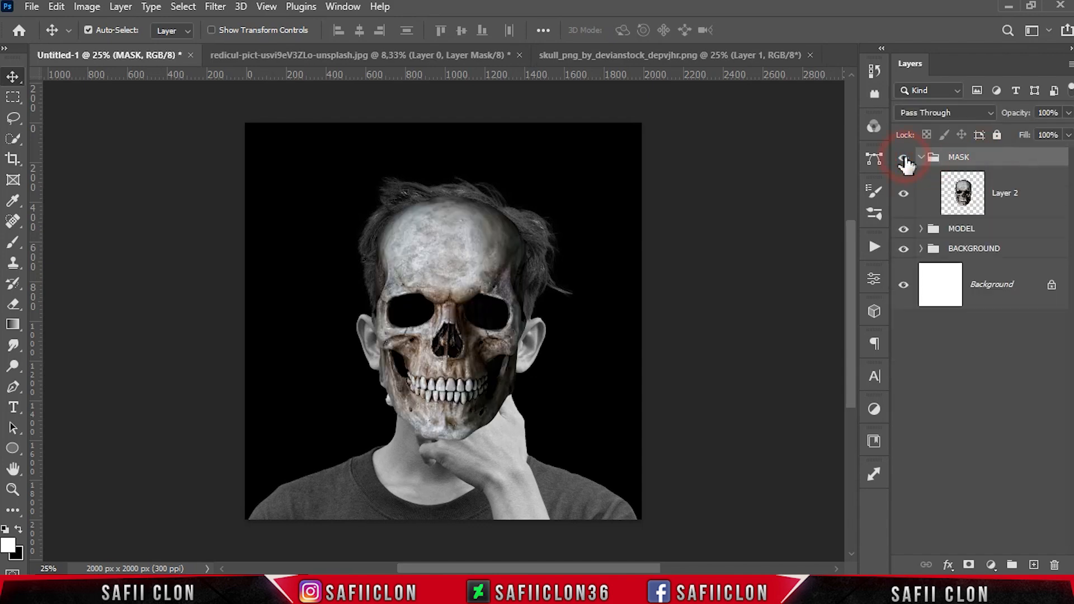
Open Blending Options for the skull layer and split the Blend If sliders to This Layer 7/63 and Underlying Layer 53/111
left_click(1029, 200)
right_click(1018, 190)
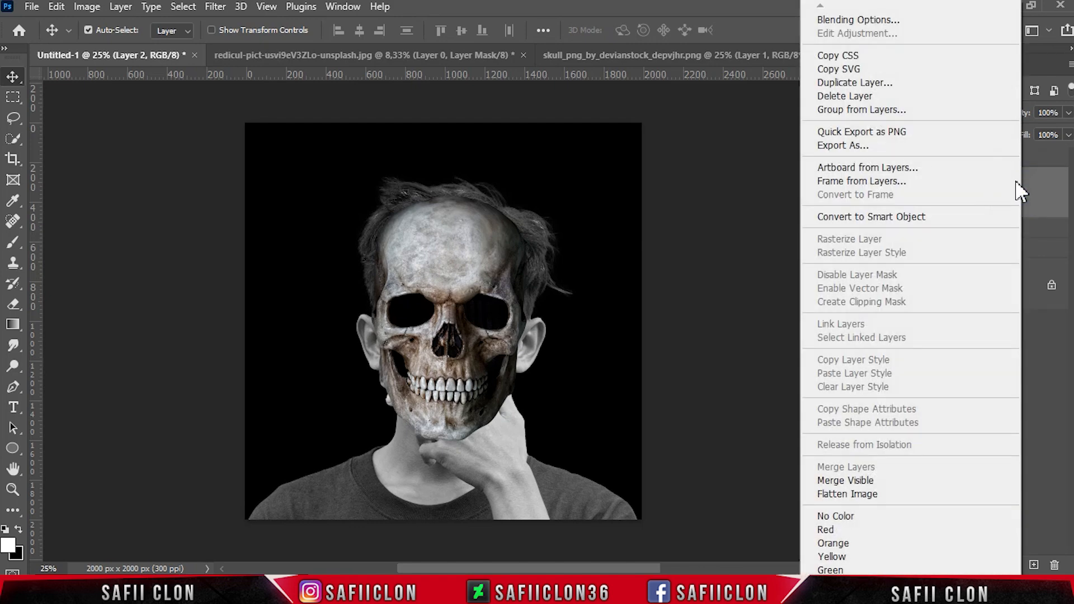
left_click(845, 21)
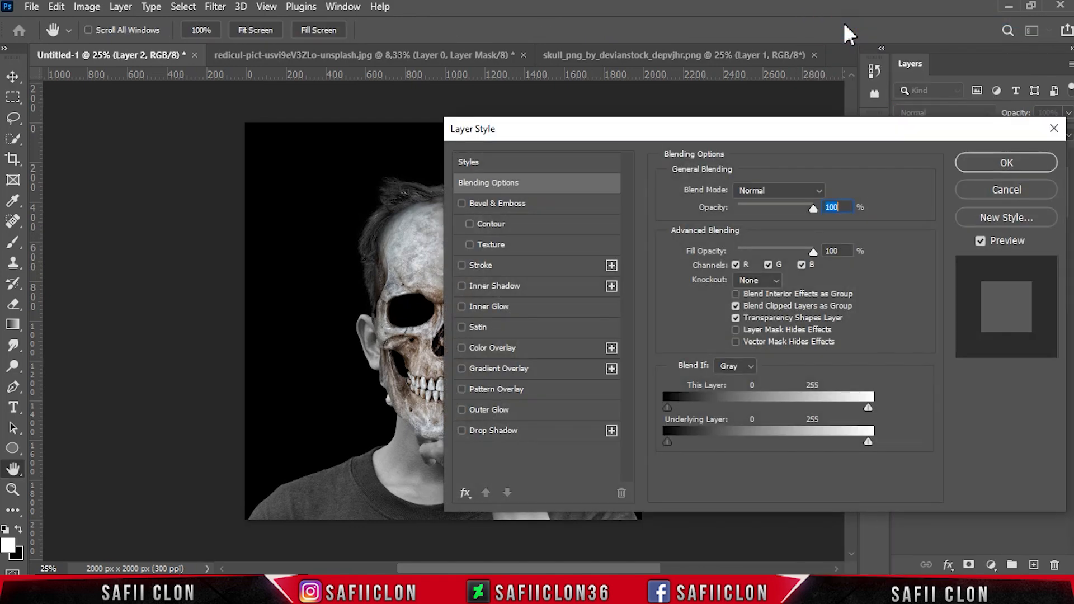
left_click_drag(631, 134, 724, 153)
left_click_drag(586, 569, 625, 568)
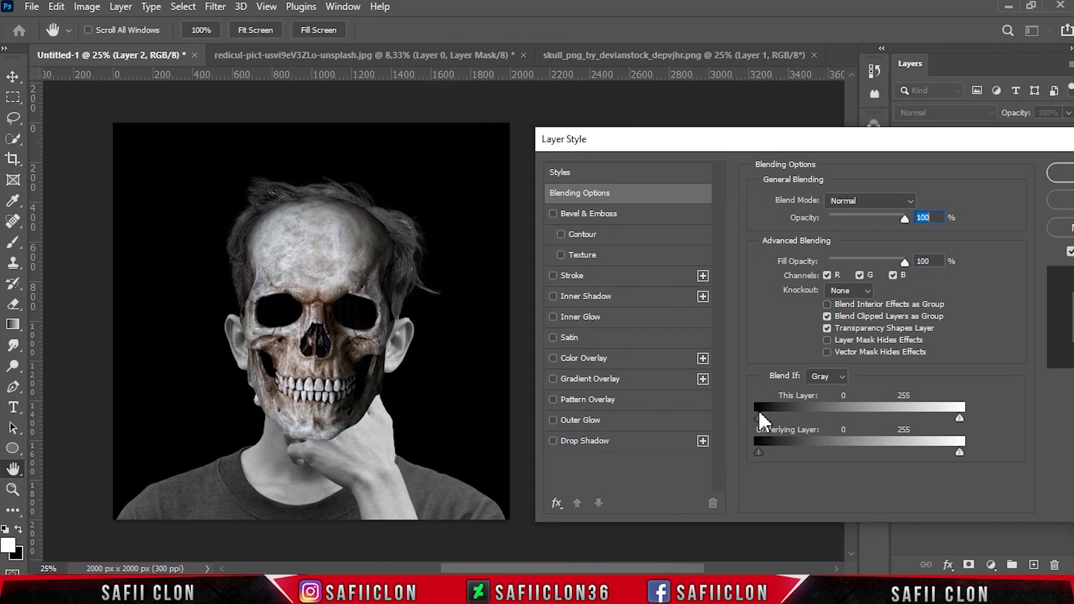
mouse_move(763, 418)
left_mouse_down()
mouse_move(808, 413)
mouse_move(767, 420)
left_mouse_up()
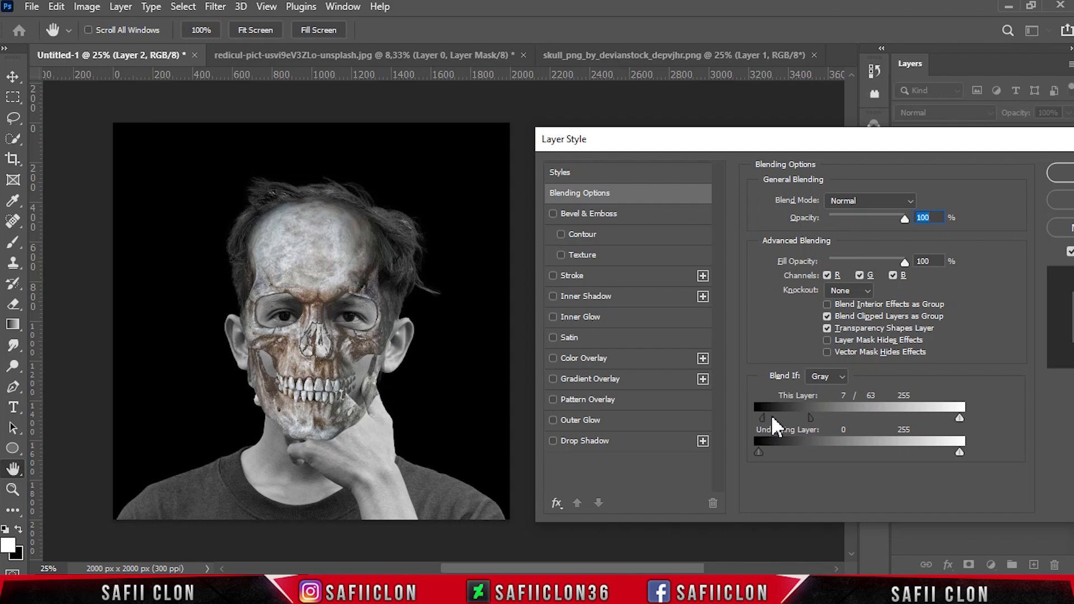
left_click_drag(764, 449, 846, 451)
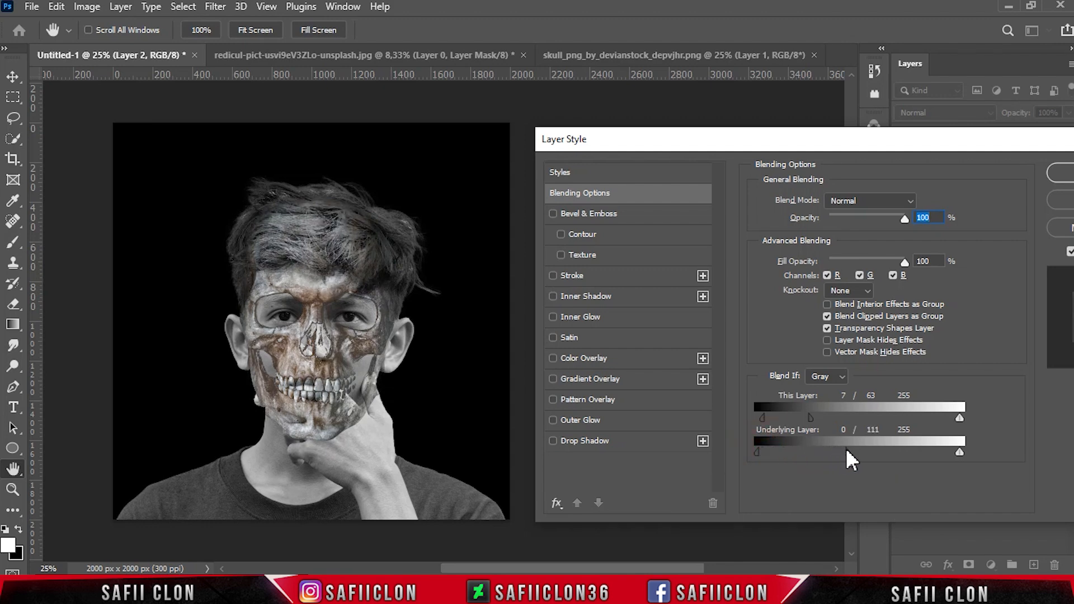
left_click_drag(759, 448, 803, 445)
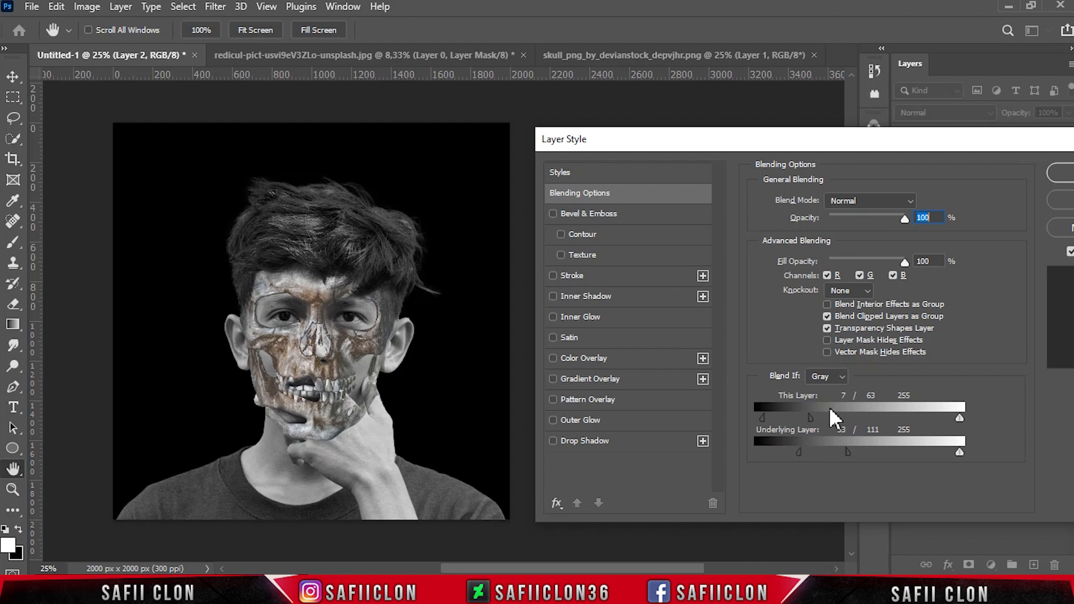
left_click_drag(981, 143, 839, 144)
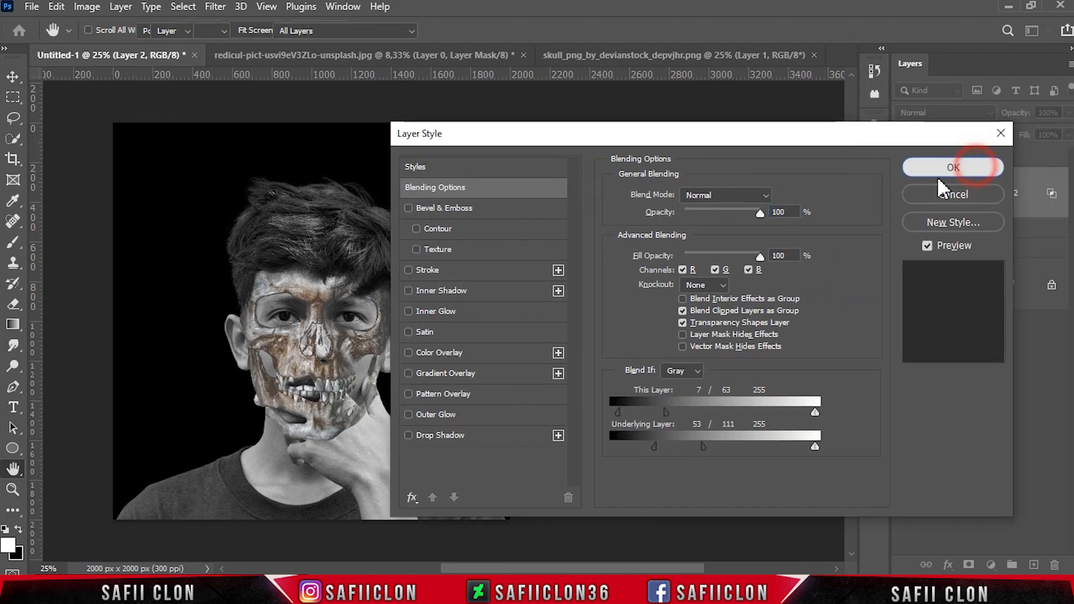
left_click(953, 167)
Set the skull layer's blend mode to Vivid Light
left_click(903, 194)
left_click(903, 194)
left_click(952, 110)
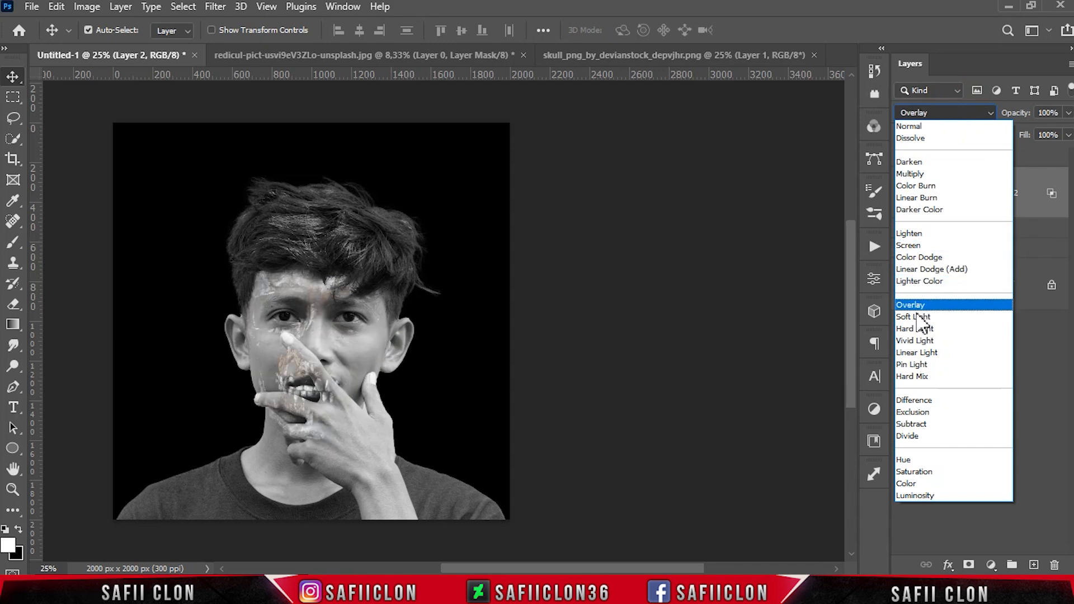
left_click(930, 342)
left_click(1015, 184)
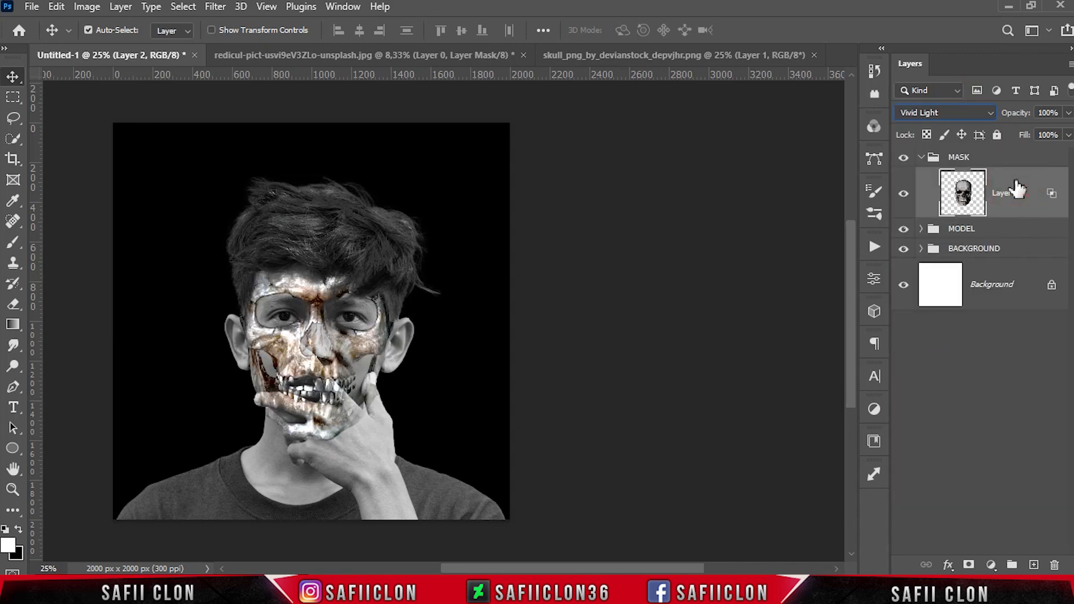
Duplicate the skull layer as Layer 2 copy
right_click(1016, 188)
left_click(839, 79)
left_click(673, 149)
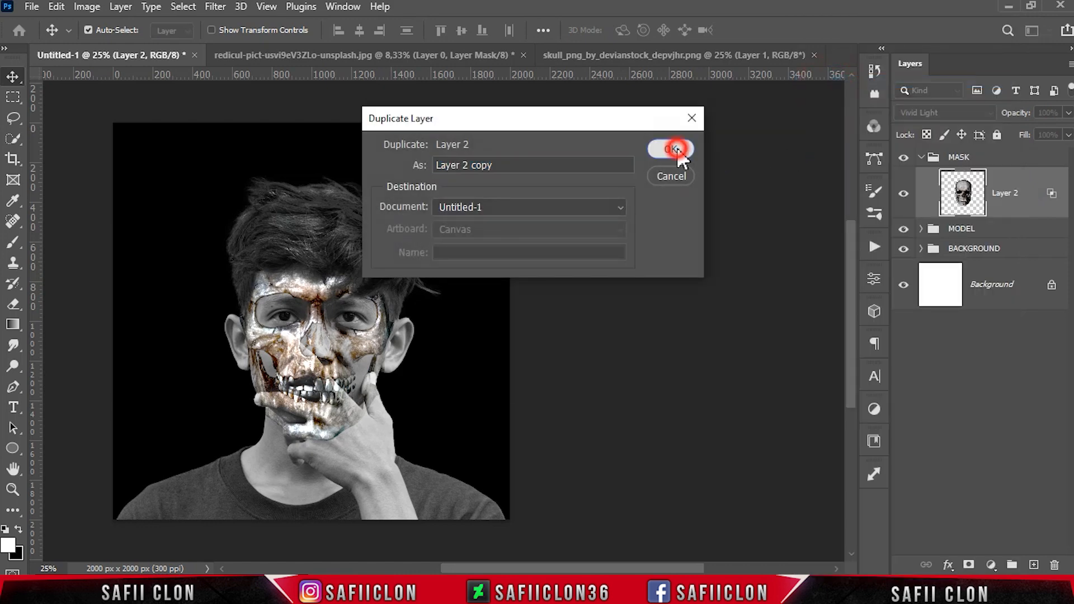
Flip the skull copy horizontally with Free Transform and commit it
key("ctrl+t")
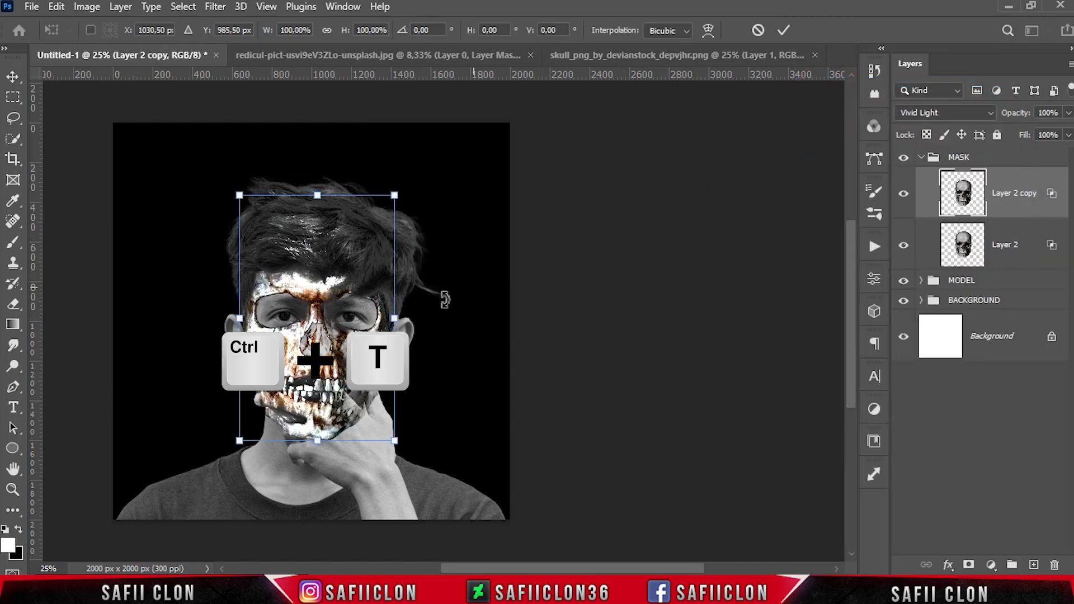
right_click(283, 240)
left_click(386, 549)
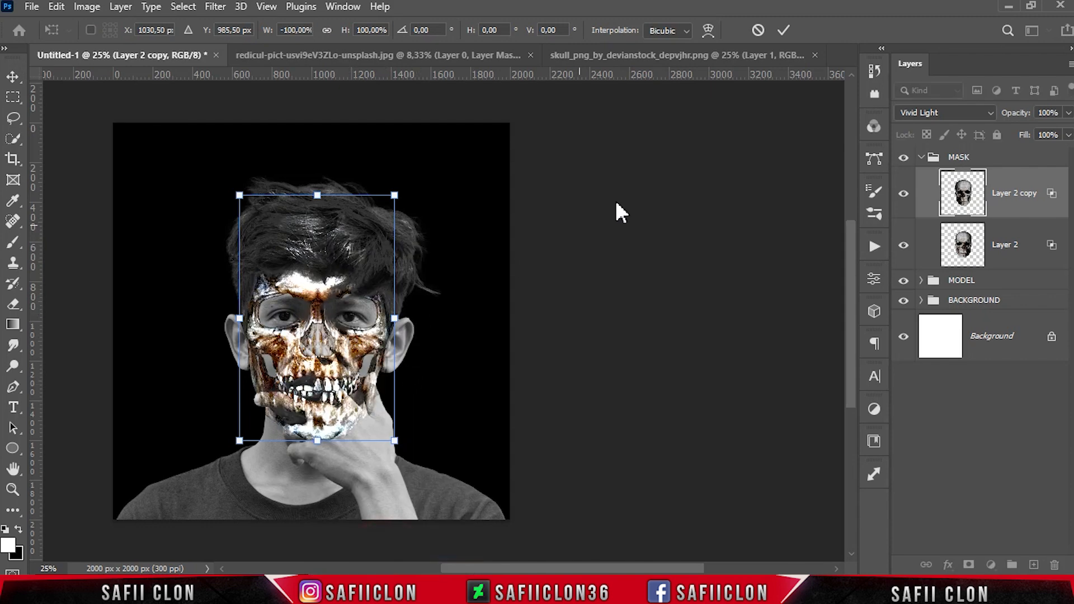
left_click(785, 30)
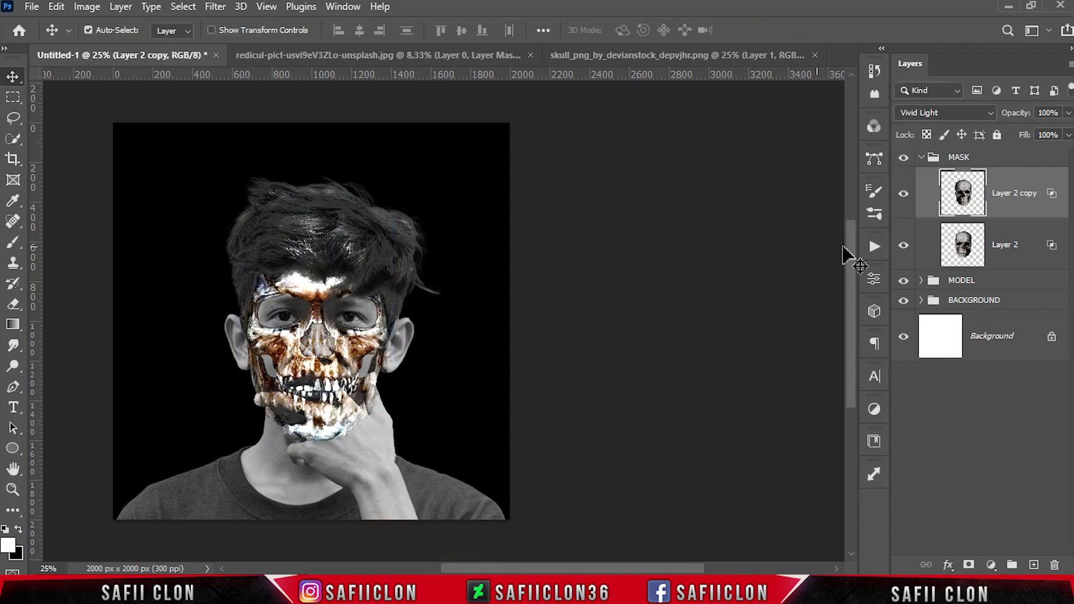
Hide the skull copy and add a layer mask to the original skull layer
left_click(903, 194)
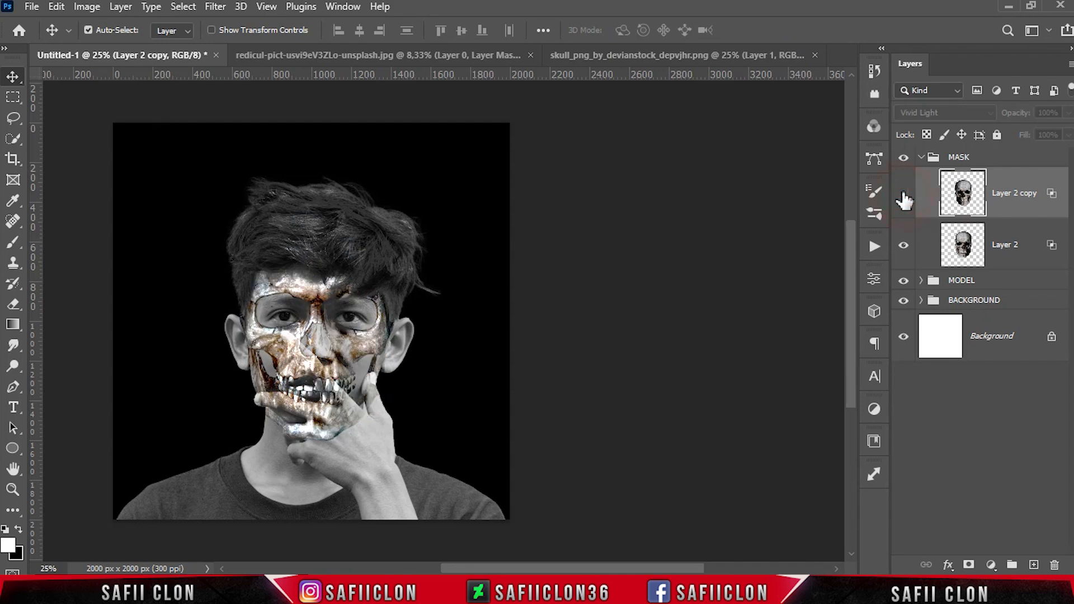
left_click(1013, 245)
left_click(969, 565)
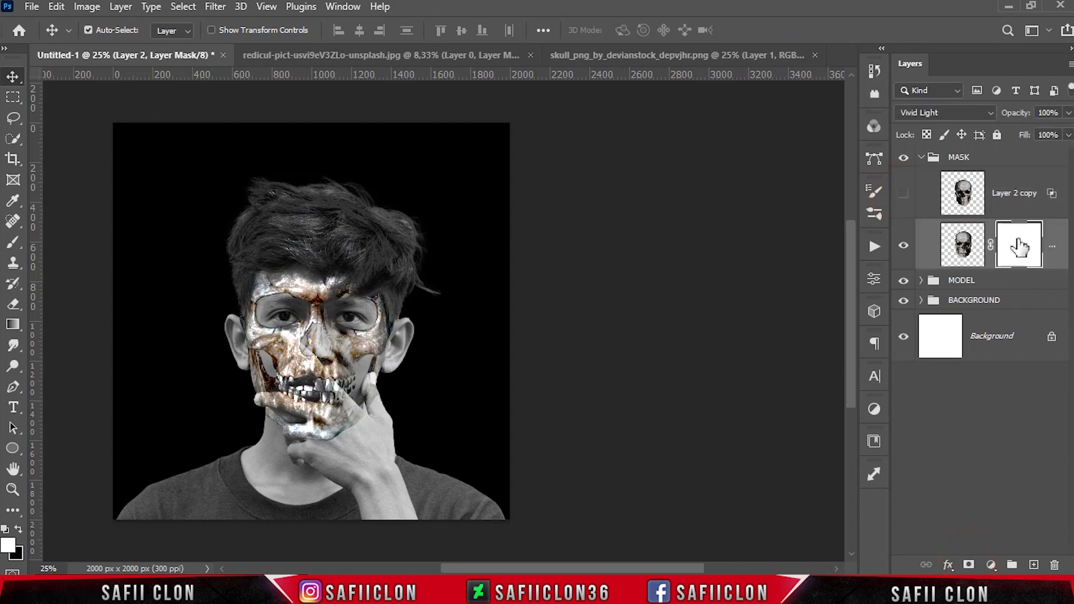
Set up the Brush tool at about 91 px size and 100% opacity with black as foreground colour
left_click(13, 242)
left_click(73, 239)
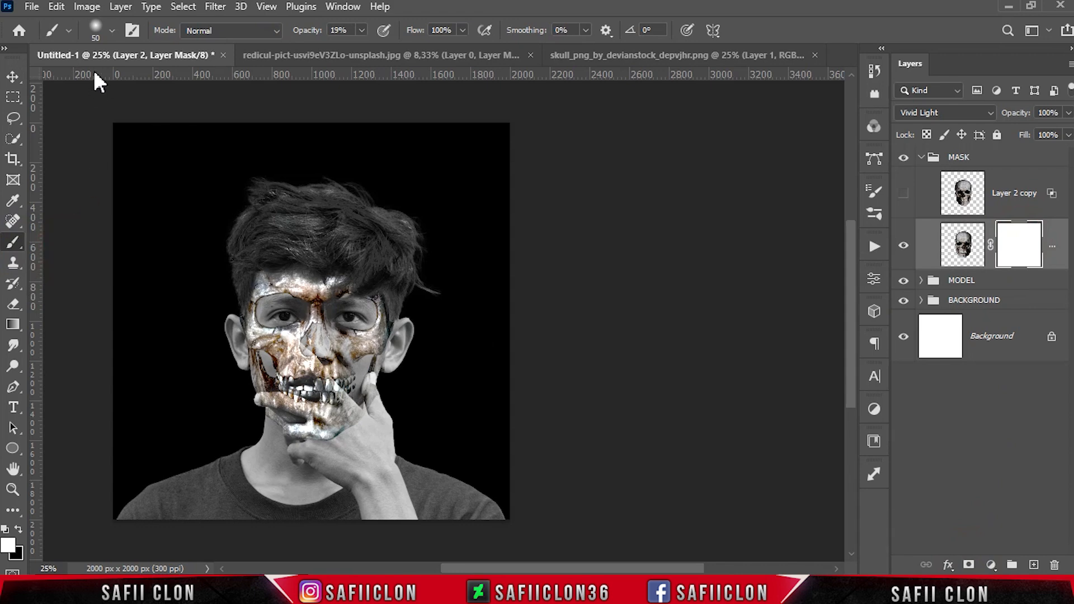
left_click(112, 30)
left_click(110, 238)
left_click_drag(112, 78, 131, 79)
left_click(114, 29)
left_click(361, 31)
left_click_drag(361, 45, 419, 49)
left_click(361, 31)
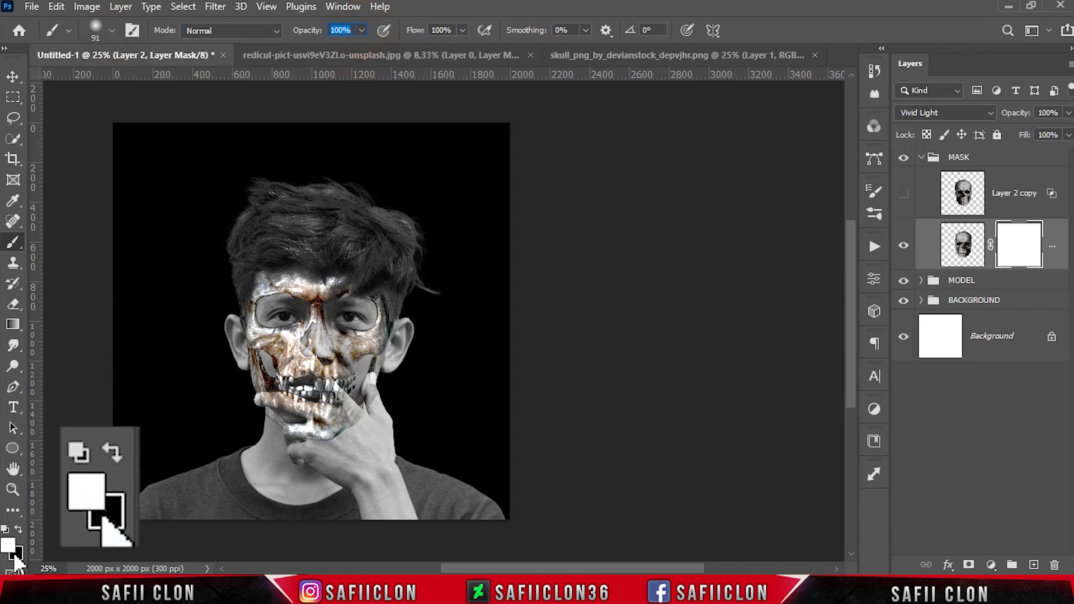
left_click(18, 529)
Paint black on the skull layer's mask to reveal the model's hand and fingers over the skull
key("ctrl+plus")
key("ctrl+plus")
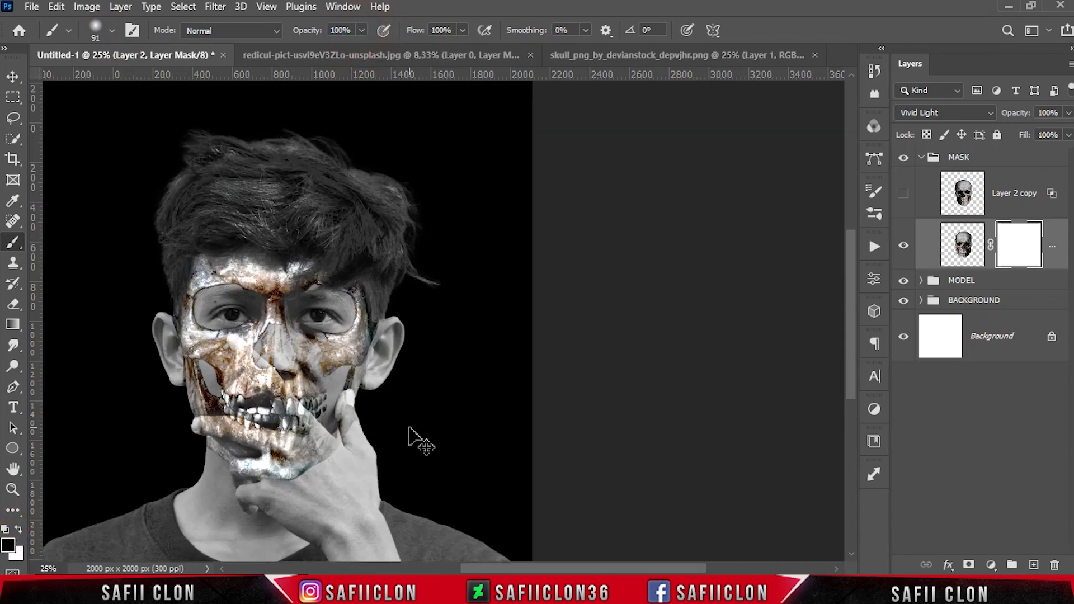
left_click_drag(613, 570, 568, 569)
key("bracketright")
key("bracketright")
mouse_move(431, 481)
left_mouse_down()
mouse_move(443, 463)
mouse_move(467, 487)
mouse_move(454, 459)
mouse_move(471, 462)
mouse_move(442, 446)
mouse_move(468, 448)
mouse_move(415, 380)
left_mouse_up()
key("bracketleft")
left_click_drag(444, 449, 350, 424)
key("bracketleft")
key("bracketleft")
key("bracketleft")
key("bracketleft")
key("bracketleft")
key("bracketleft")
key("bracketright")
key("bracketright")
key("bracketright")
key("bracketright")
left_click_drag(428, 478, 410, 468)
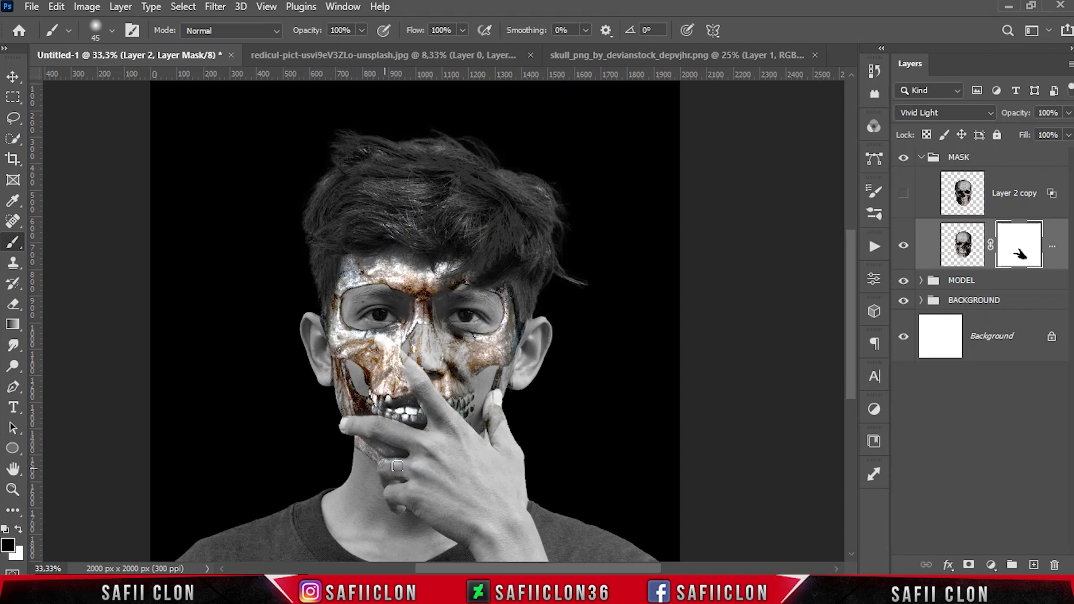
scroll(435, 438, "up", 1)
key("bracketleft")
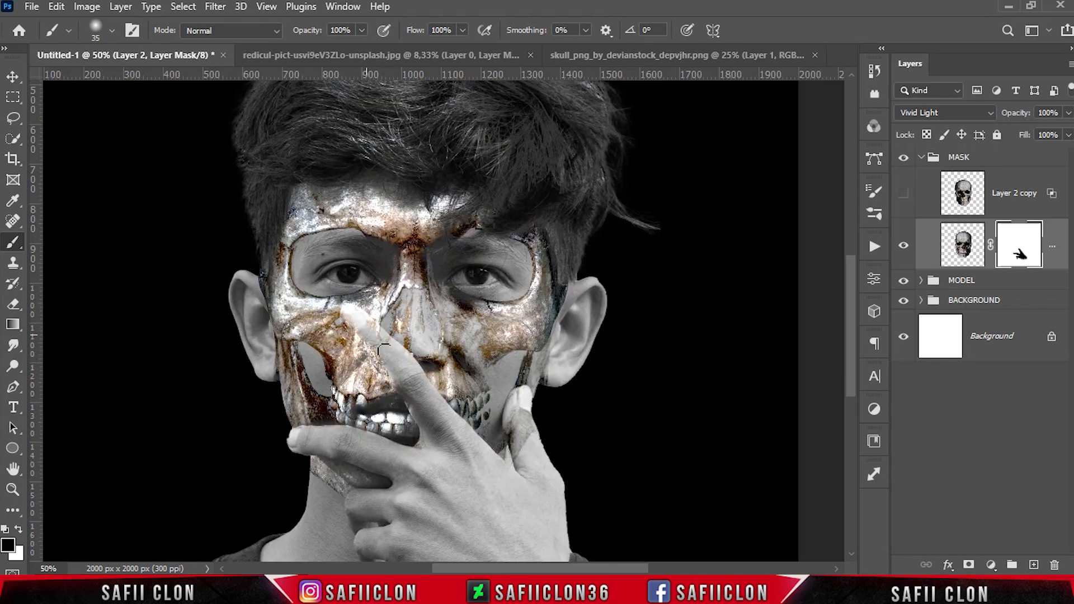
left_click_drag(347, 315, 360, 339)
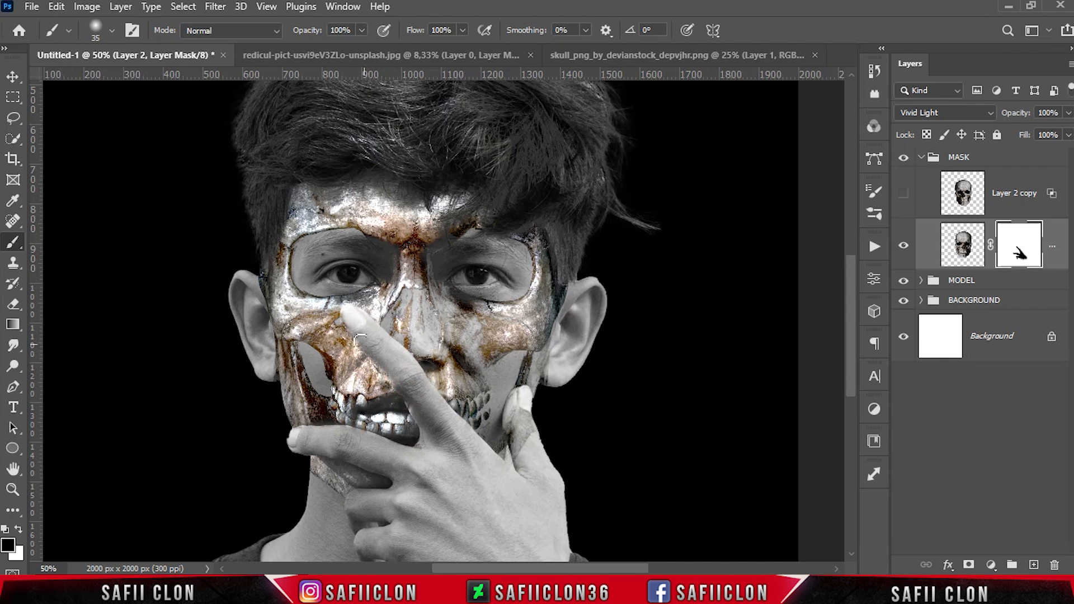
mouse_move(523, 457)
left_mouse_down()
mouse_move(522, 400)
mouse_move(508, 431)
mouse_move(525, 398)
left_mouse_up()
left_click_drag(542, 459, 532, 436)
left_click(346, 314)
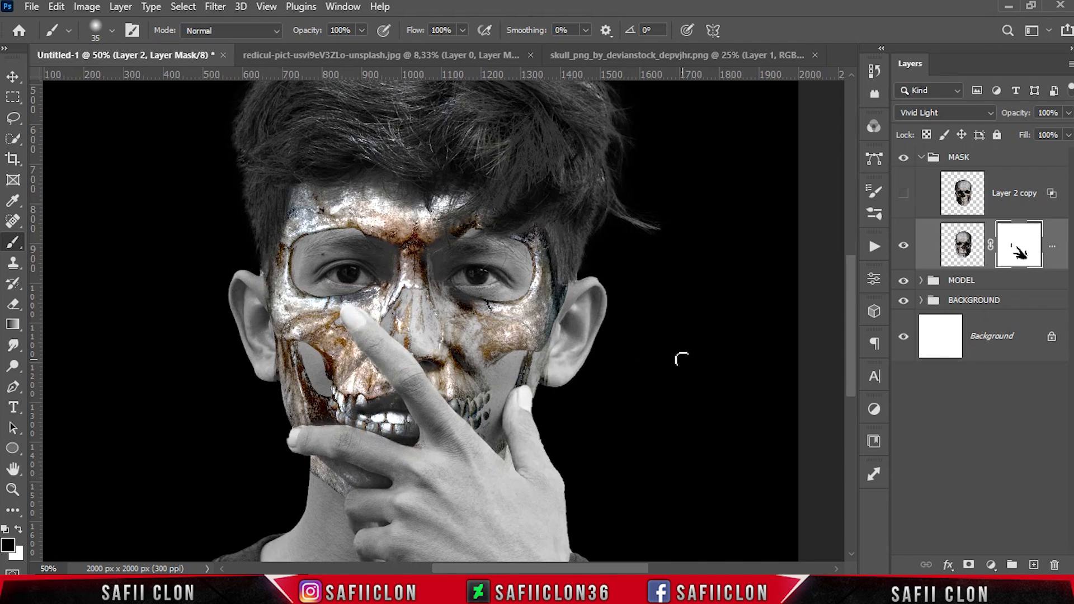
Show the flipped skull copy and add a layer mask to it
left_click(965, 212)
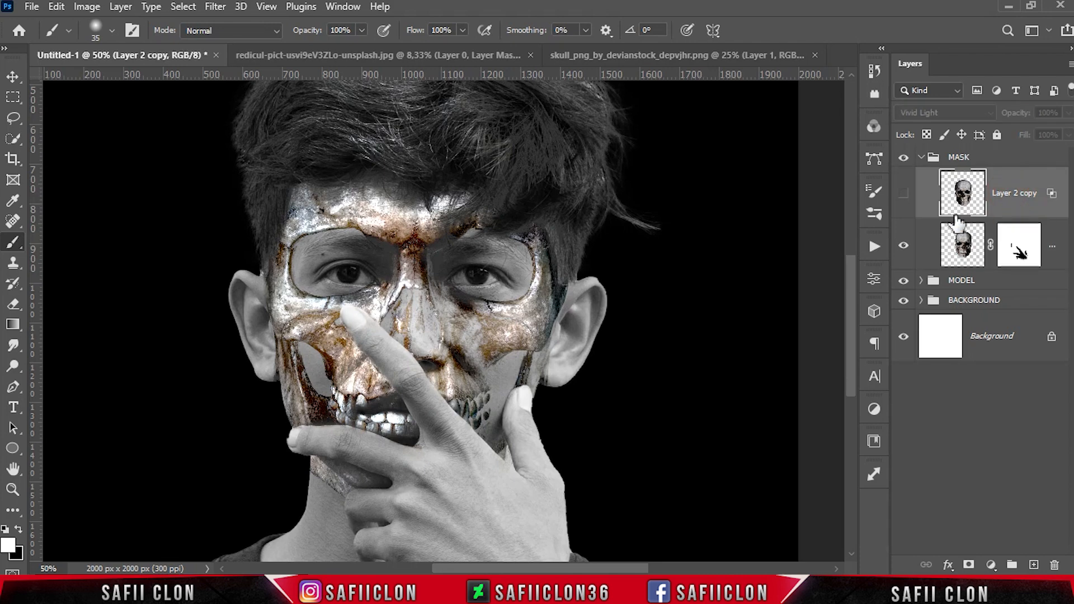
left_click(903, 196)
left_click(1026, 212)
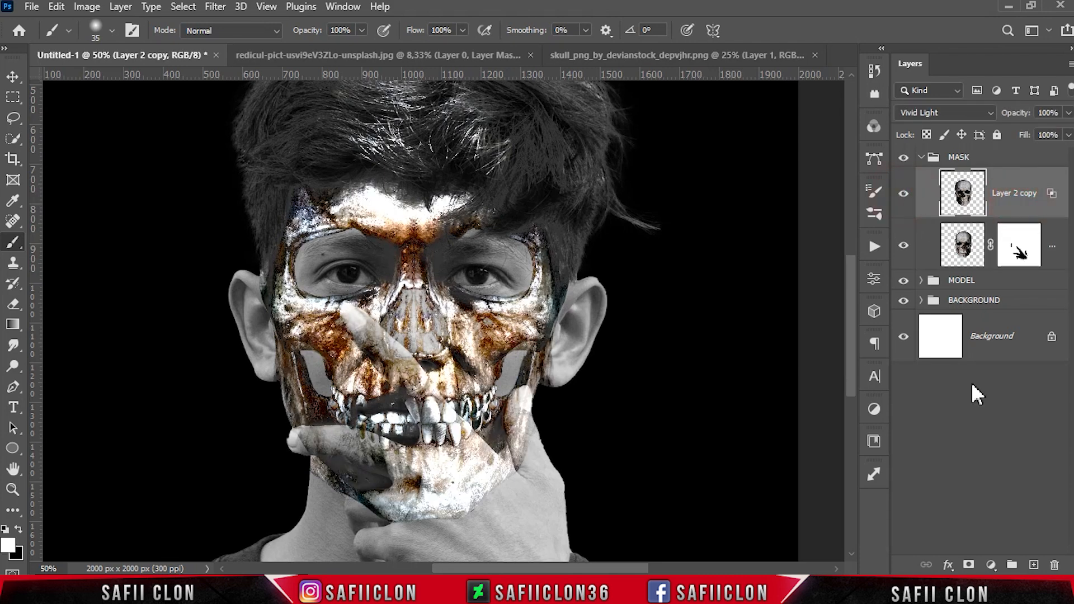
left_click(969, 565)
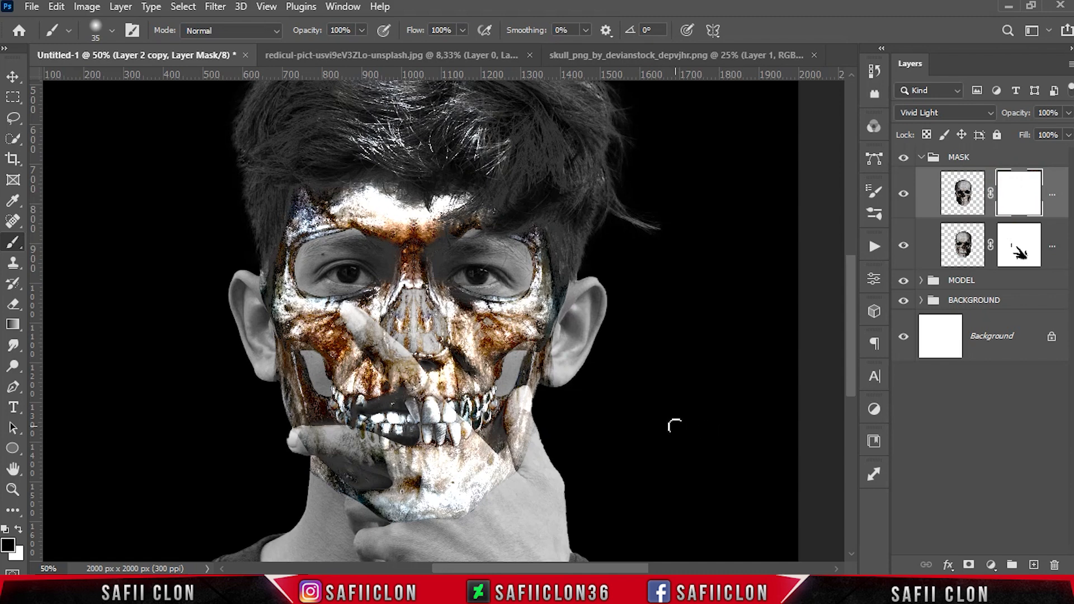
Paint black at 100% opacity on the copy's mask to reveal the hand, fingers and mouth
right_click(15, 249)
left_click(67, 243)
left_click(362, 31)
left_click(362, 30)
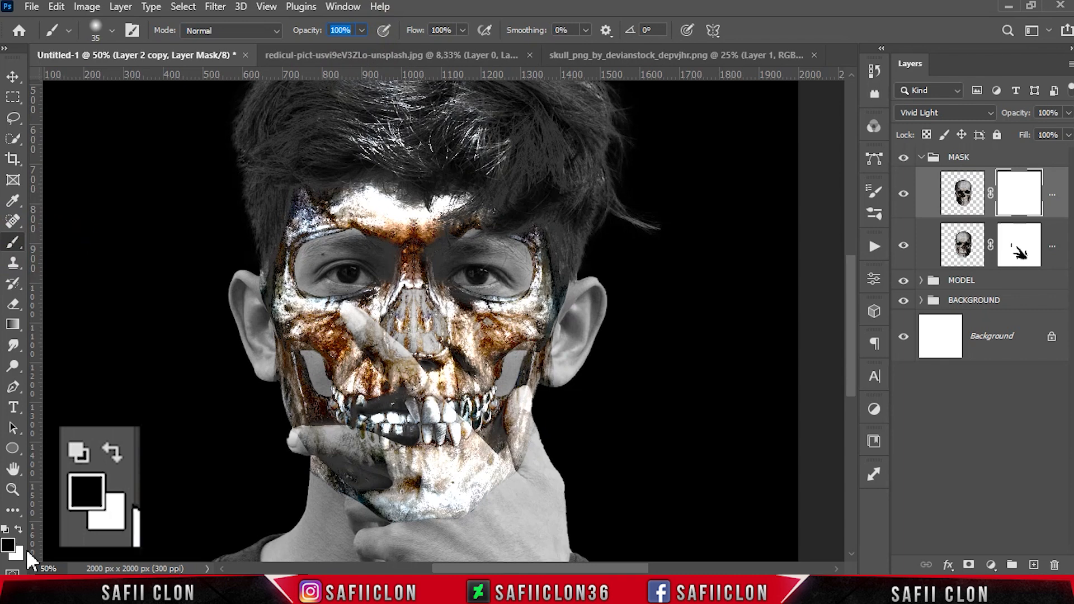
key("Return")
key("bracketright")
key("bracketright")
key("bracketright")
key("bracketright")
key("bracketright")
key("bracketright")
key("bracketright")
key("bracketright")
key("bracketright")
mouse_move(263, 307)
left_mouse_down()
mouse_move(263, 189)
mouse_move(285, 174)
left_mouse_up()
left_click_drag(369, 338, 455, 462)
key("bracketleft")
key("bracketleft")
key("bracketleft")
mouse_move(428, 426)
left_mouse_down()
mouse_move(506, 492)
mouse_move(514, 416)
left_mouse_up()
key("bracketleft")
key("bracketleft")
key("bracketleft")
key("bracketleft")
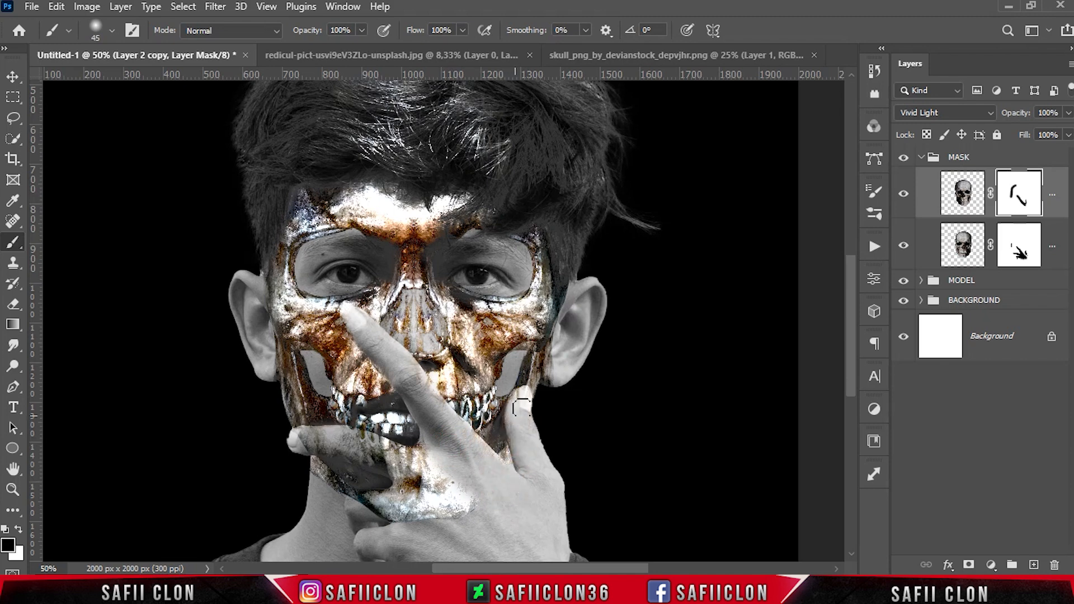
key("bracketright")
key("bracketright")
key("bracketright")
key("bracketright")
left_click_drag(467, 508, 312, 494)
key("bracketleft")
key("bracketleft")
key("bracketleft")
key("bracketleft")
key("bracketleft")
key("bracketleft")
key("bracketleft")
key("bracketleft")
key("bracketleft")
key("bracketleft")
left_click_drag(439, 481, 369, 443)
key("bracketleft")
key("bracketleft")
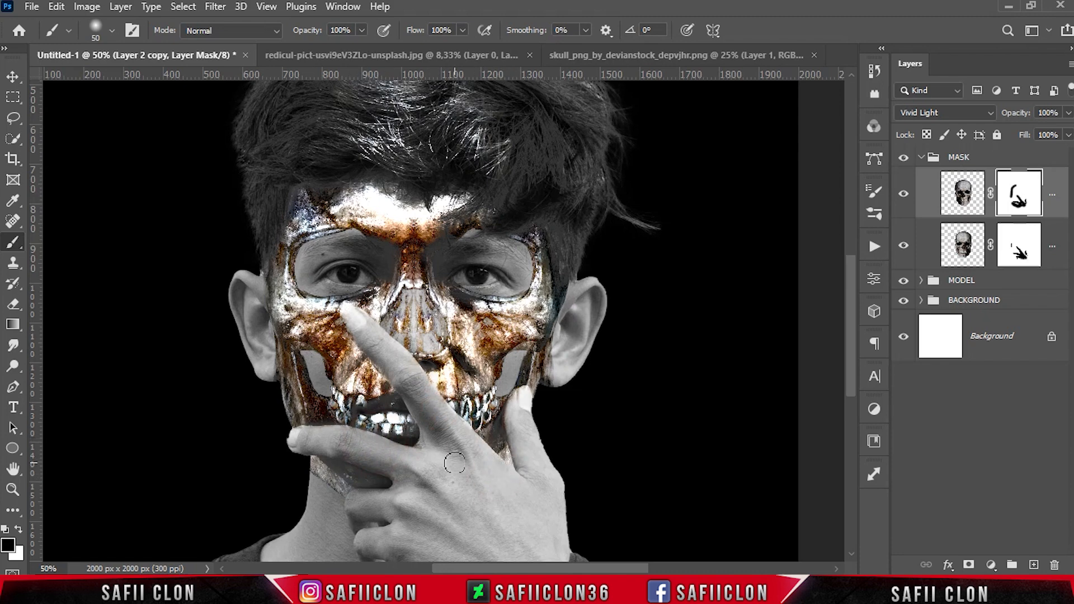
Softly paint the copy's mask along the finger at 26% opacity, comparing with the copy hidden and shown
left_click_drag(362, 30, 307, 46)
mouse_move(368, 323)
left_mouse_down()
mouse_move(378, 369)
mouse_move(396, 358)
mouse_move(414, 391)
left_mouse_up()
key("bracketleft")
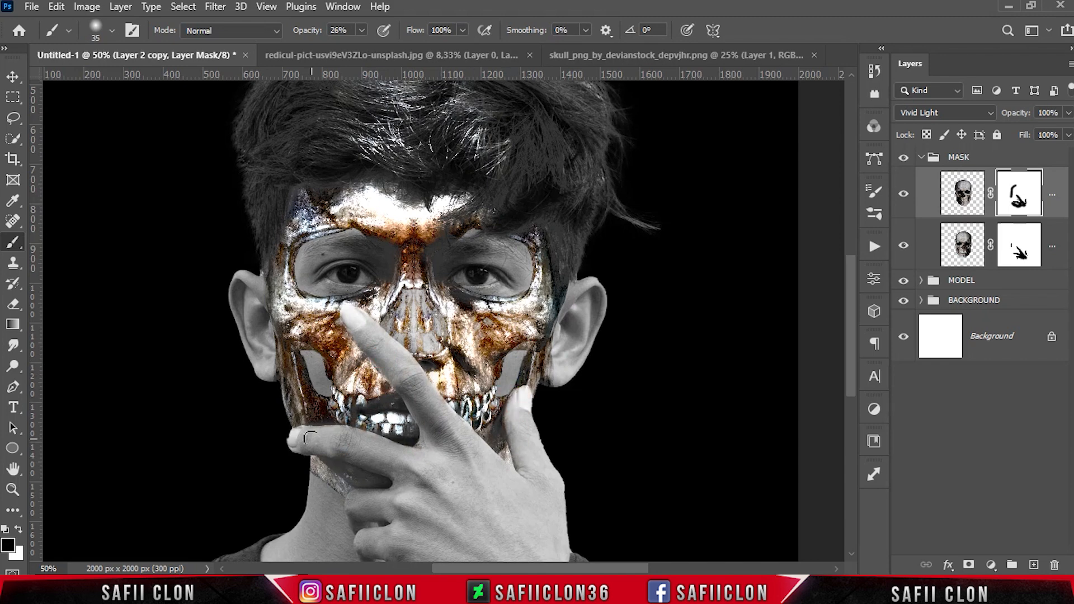
left_click(904, 194)
left_click(904, 195)
left_click(904, 194)
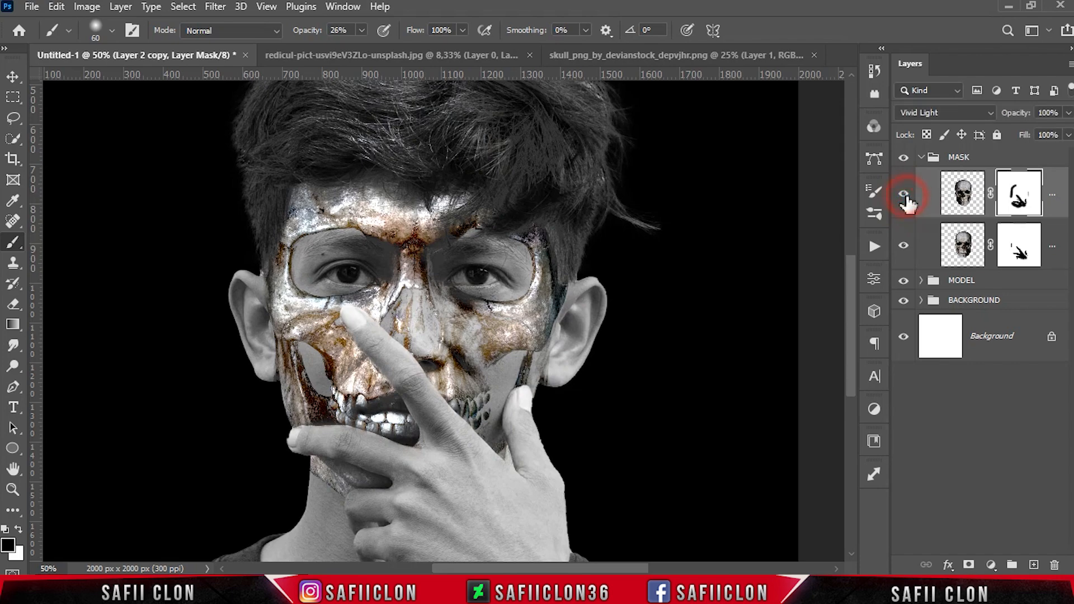
left_click(904, 195)
left_click(903, 195)
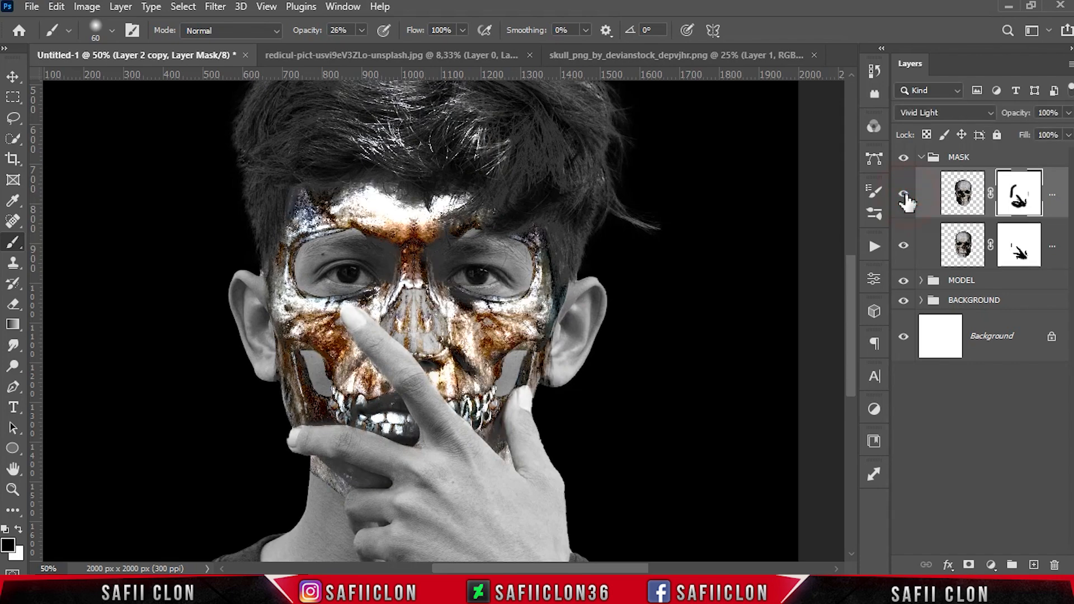
Paint the copy's mask over the hair and upper forehead at 31% opacity with a large brush
scroll(610, 391, "up", 3)
key("bracketright")
key("bracketright")
key("bracketright")
left_click_drag(362, 30, 378, 53)
mouse_move(434, 120)
left_mouse_down()
mouse_move(426, 155)
mouse_move(325, 162)
mouse_move(446, 175)
mouse_move(363, 208)
mouse_move(499, 234)
mouse_move(617, 221)
mouse_move(554, 201)
mouse_move(470, 146)
mouse_move(447, 169)
mouse_move(278, 211)
left_mouse_up()
key("bracketleft")
scroll(591, 177, "up", 1)
key("bracketright")
key("bracketright")
key("bracketleft")
key("bracketleft")
key("bracketleft")
mouse_move(257, 255)
left_mouse_down()
mouse_move(319, 129)
mouse_move(611, 296)
left_mouse_up()
key("bracketright")
key("bracketright")
key("bracketright")
left_click(317, 197)
left_click(903, 195)
left_click(903, 196)
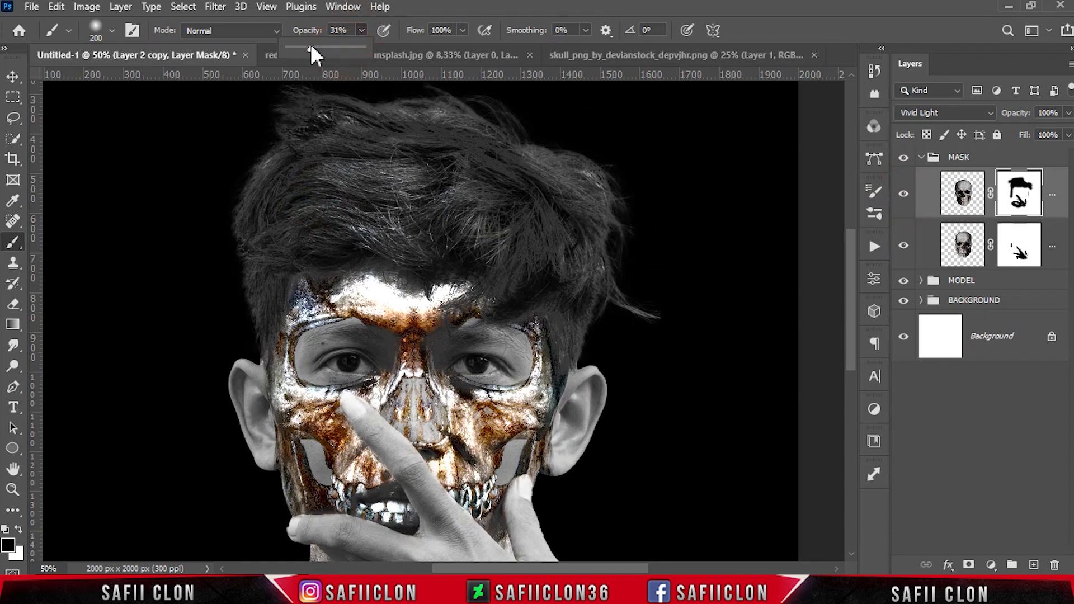
Lightly paint the copy's mask across the forehead at 11% opacity
left_click(363, 31)
mouse_move(421, 282)
left_mouse_down()
mouse_move(392, 295)
mouse_move(443, 295)
mouse_move(359, 283)
mouse_move(383, 298)
mouse_move(391, 288)
left_mouse_up()
key("bracketleft")
key("bracketleft")
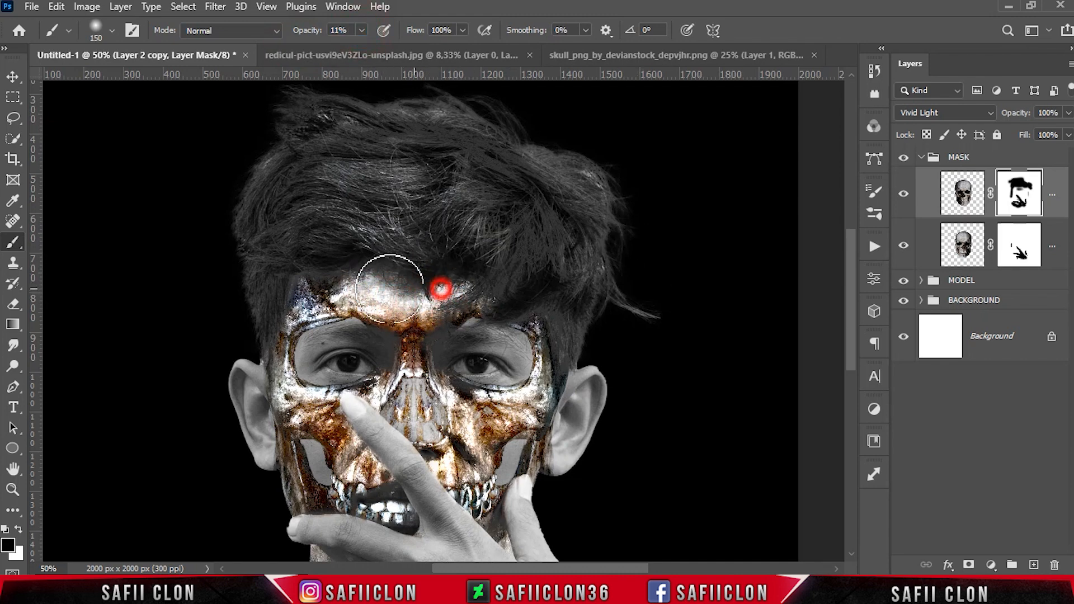
left_click(907, 249)
left_click(907, 250)
Paint the original skull layer's mask at 100% opacity to remove the skull from the hair area
left_click(1022, 252)
left_click_drag(465, 165, 556, 204)
left_click(361, 30)
left_click(429, 49)
left_click_drag(537, 156, 343, 136)
key("bracketright")
key("bracketright")
left_click_drag(319, 173, 580, 198)
key("bracketleft")
mouse_move(339, 206)
left_mouse_down()
mouse_move(369, 213)
mouse_move(376, 233)
left_mouse_up()
key("bracketleft")
key("bracketleft")
key("bracketleft")
key("bracketleft")
left_click_drag(530, 240, 609, 293)
key("bracketright")
key("bracketright")
left_click_drag(520, 184, 625, 274)
left_click(249, 287)
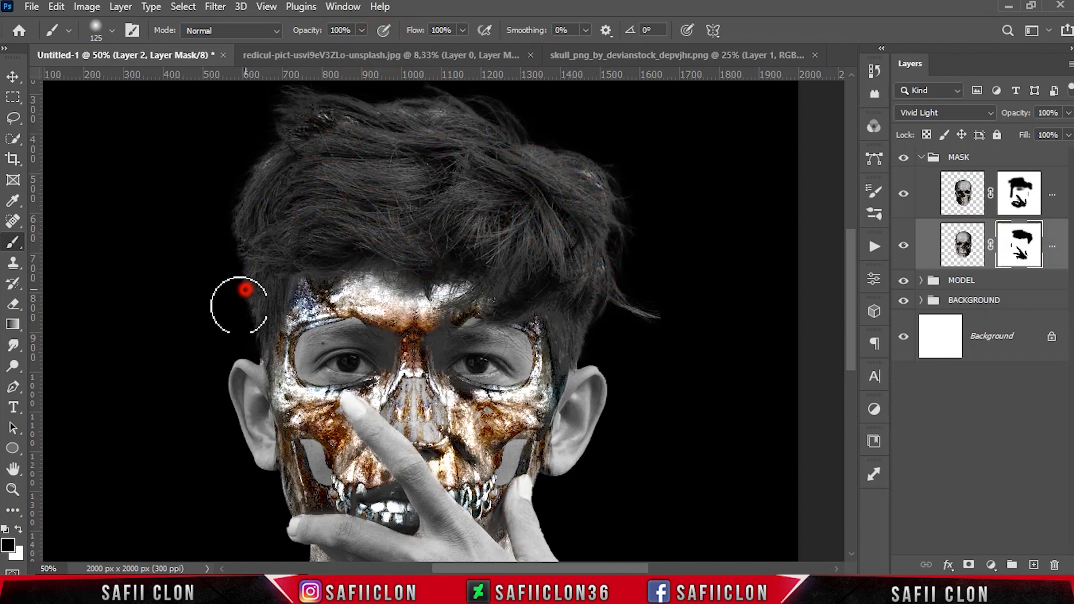
key("ctrl+minus")
key("ctrl+minus")
key("ctrl+minus")
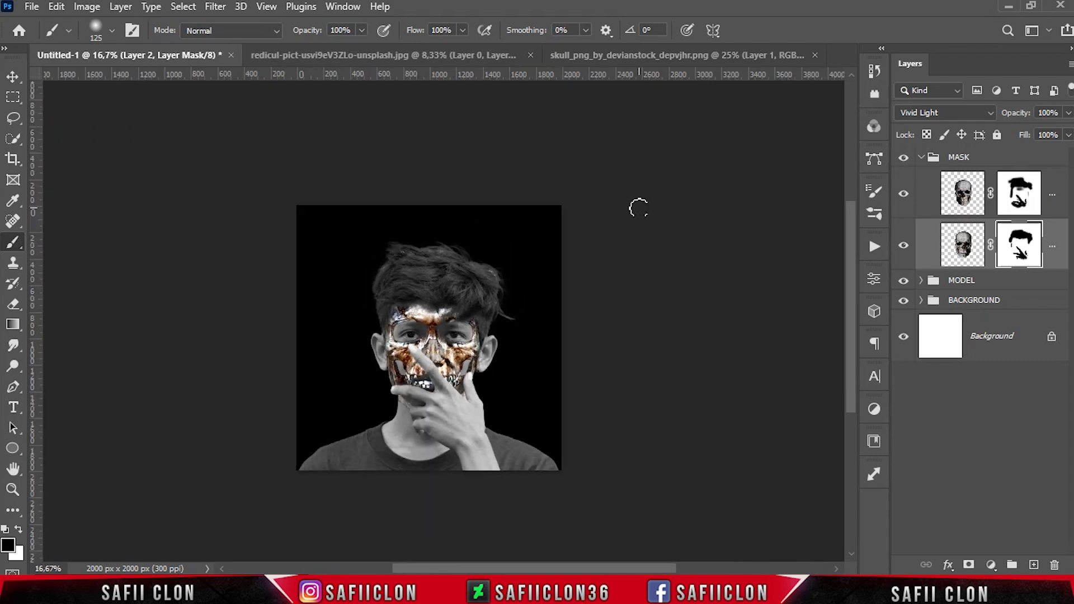
Collapse the MASK group and add a Solid Color fill layer above it with color dbe80f
left_click(1005, 156)
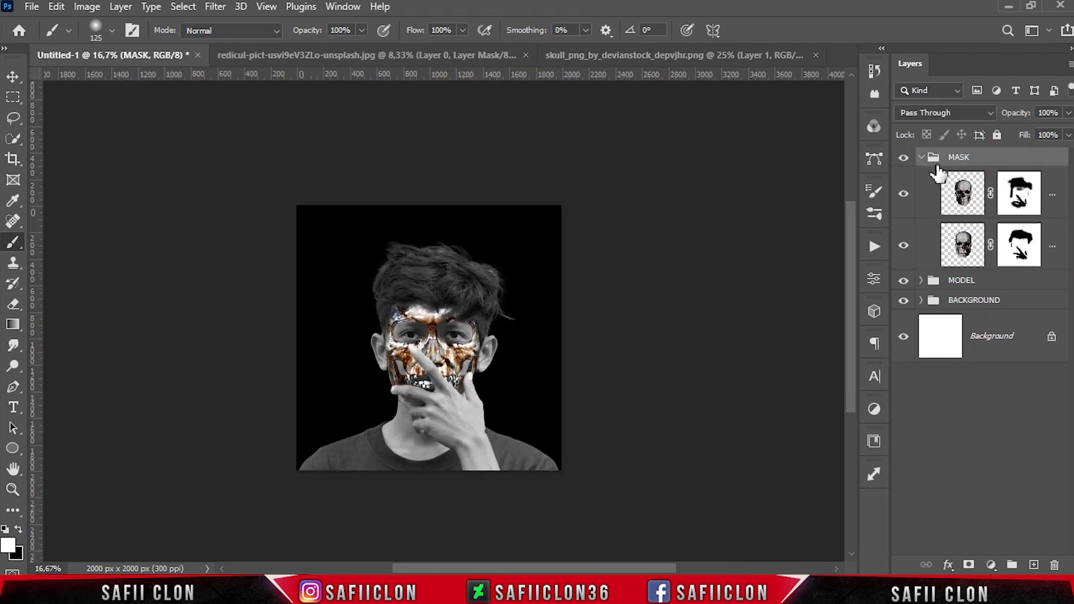
left_click(920, 158)
left_click(991, 565)
left_click(993, 282)
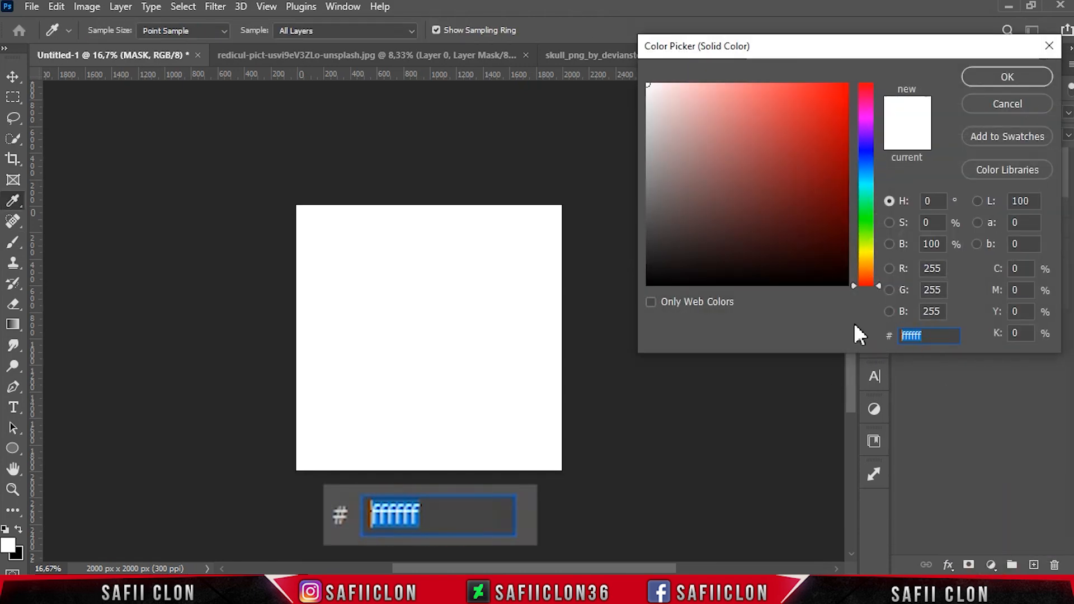
type("dbe80f")
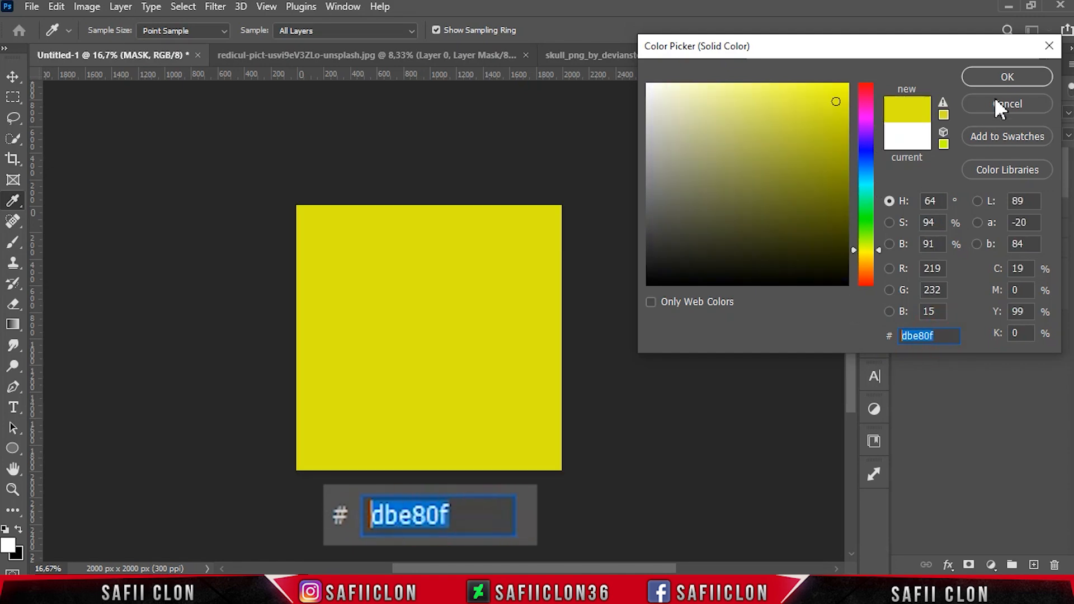
left_click(998, 76)
Clip the yellow fill layer to the MASK group, comparing with the fill hidden and shown
right_click(1040, 187)
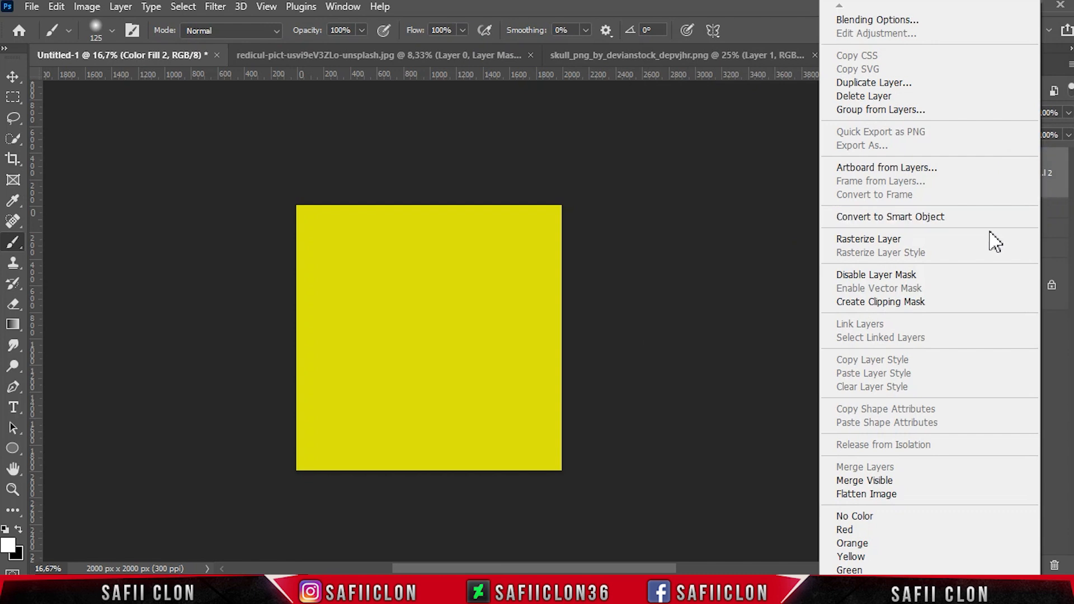
left_click(902, 302)
left_click(905, 176)
left_click(905, 176)
key("ctrl+plus")
key("ctrl+plus")
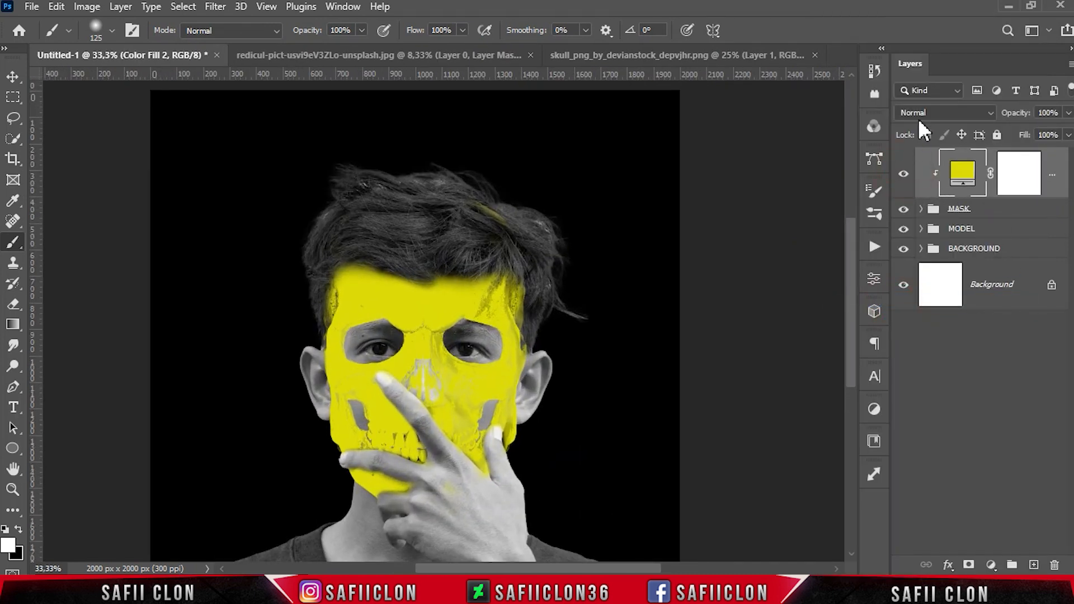
Set the fill layer's blend mode to Subtract and compare it hidden and shown
left_click(920, 115)
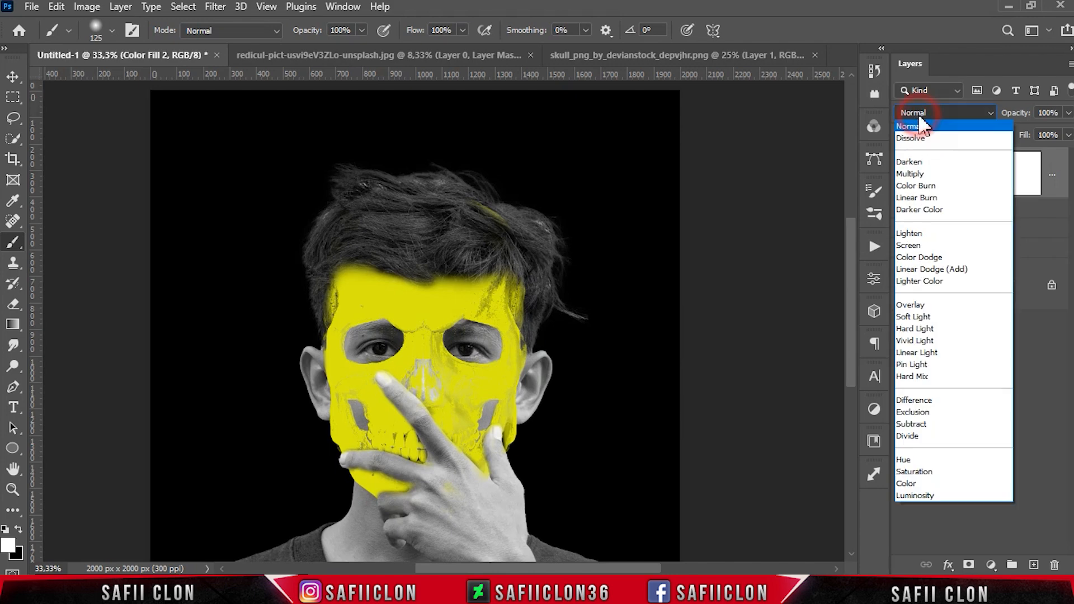
left_click(918, 424)
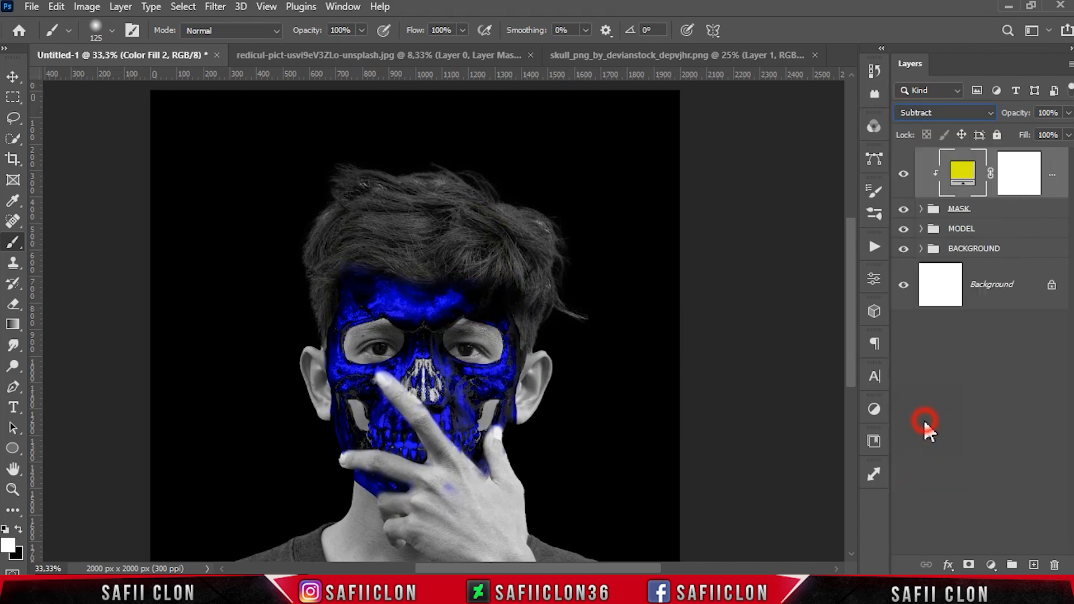
left_click(905, 177)
left_click(905, 177)
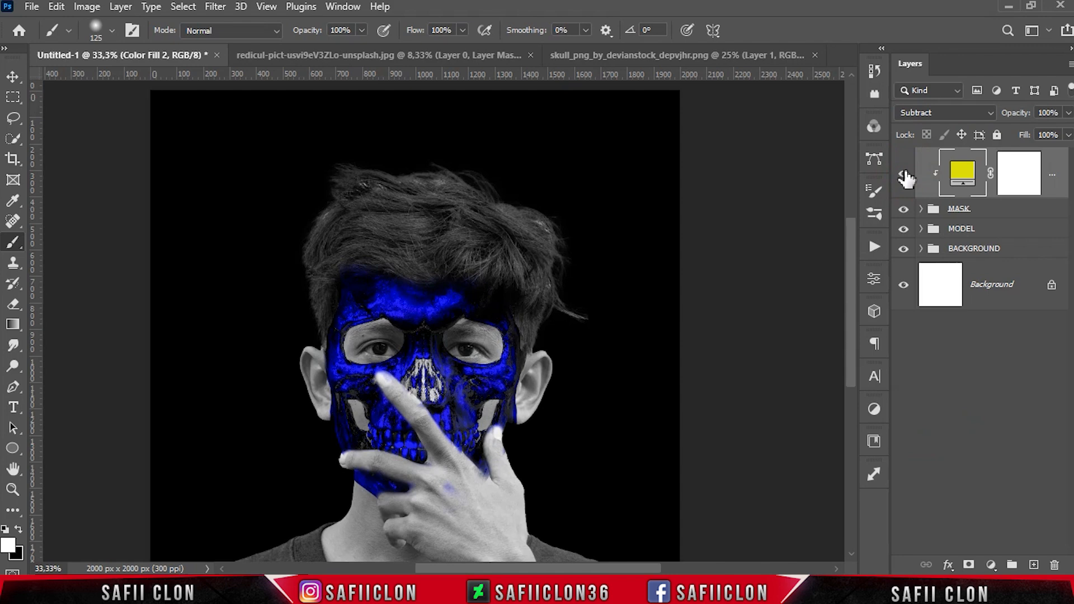
Paint the fill layer's mask in black at 16% opacity over the hair and the fingertip
left_click(1017, 181)
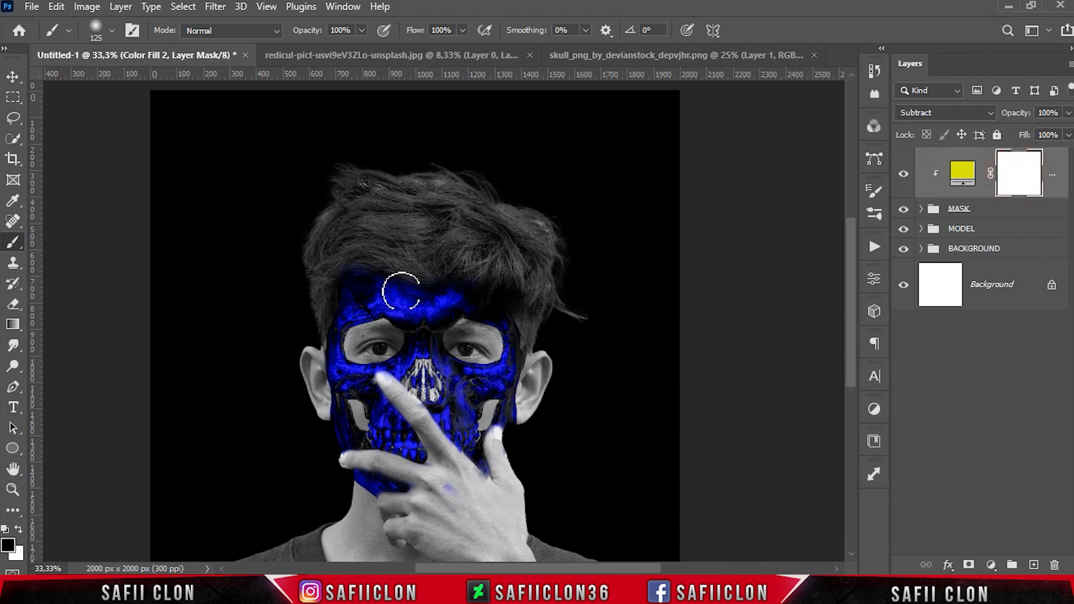
right_click(16, 247)
left_click(64, 245)
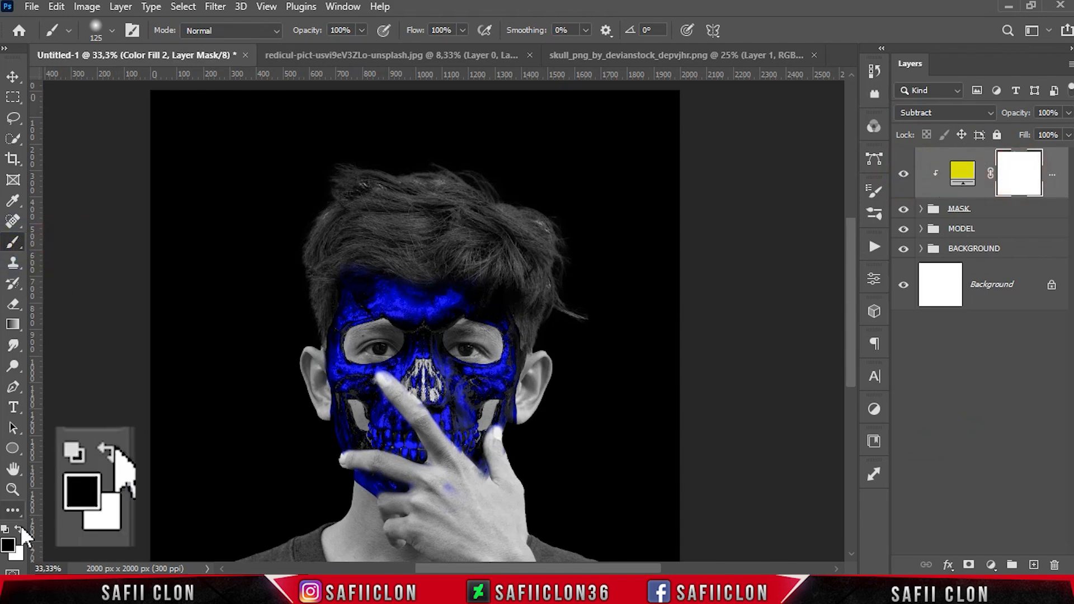
left_click(362, 31)
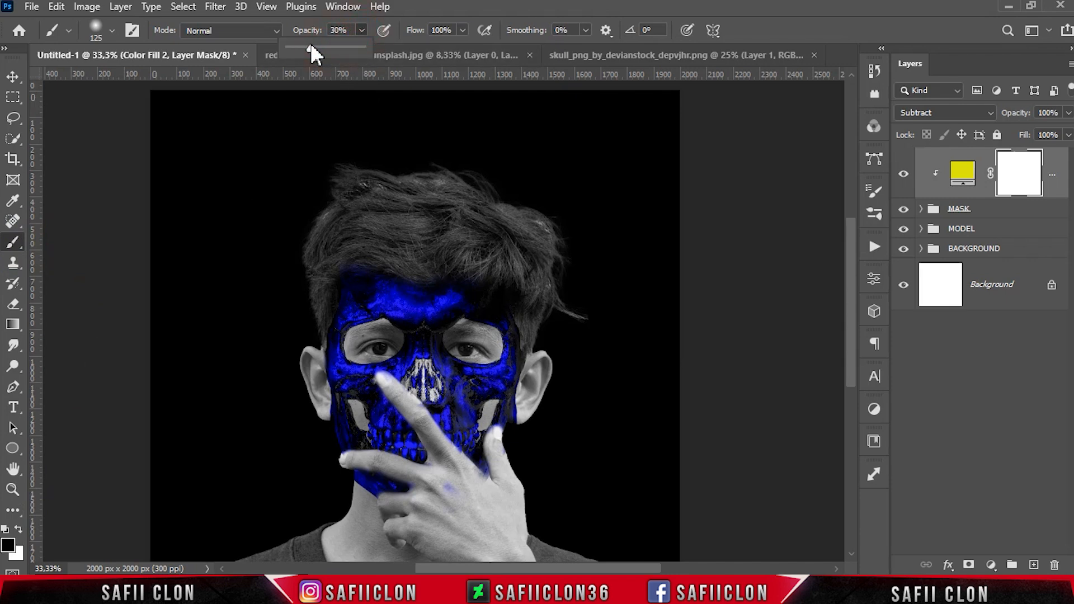
left_click(361, 31)
mouse_move(337, 246)
left_mouse_down()
mouse_move(341, 261)
mouse_move(391, 254)
mouse_move(287, 256)
left_mouse_up()
left_click(362, 30)
left_click_drag(359, 46, 348, 46)
mouse_move(457, 269)
left_mouse_down()
mouse_move(491, 281)
mouse_move(482, 270)
mouse_move(340, 272)
mouse_move(377, 261)
mouse_move(335, 259)
left_mouse_up()
key("bracketleft")
key("bracketleft")
key("bracketleft")
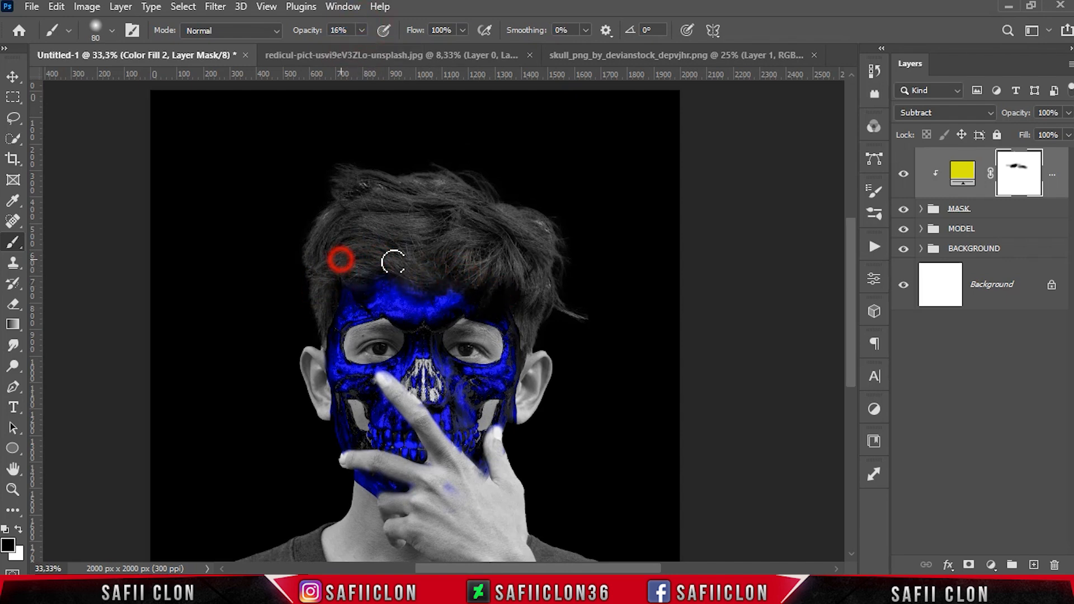
key("bracketright")
key("bracketright")
left_click_drag(455, 501, 486, 488)
Paint the fill layer's mask at 8% opacity with a larger brush across the forehead and cheek
left_click(362, 30)
left_click_drag(357, 47, 350, 47)
mouse_move(444, 275)
left_mouse_down()
mouse_move(501, 304)
mouse_move(319, 280)
mouse_move(408, 276)
mouse_move(462, 287)
mouse_move(547, 368)
left_mouse_up()
key("bracketright")
key("bracketright")
scroll(633, 285, "down", 2)
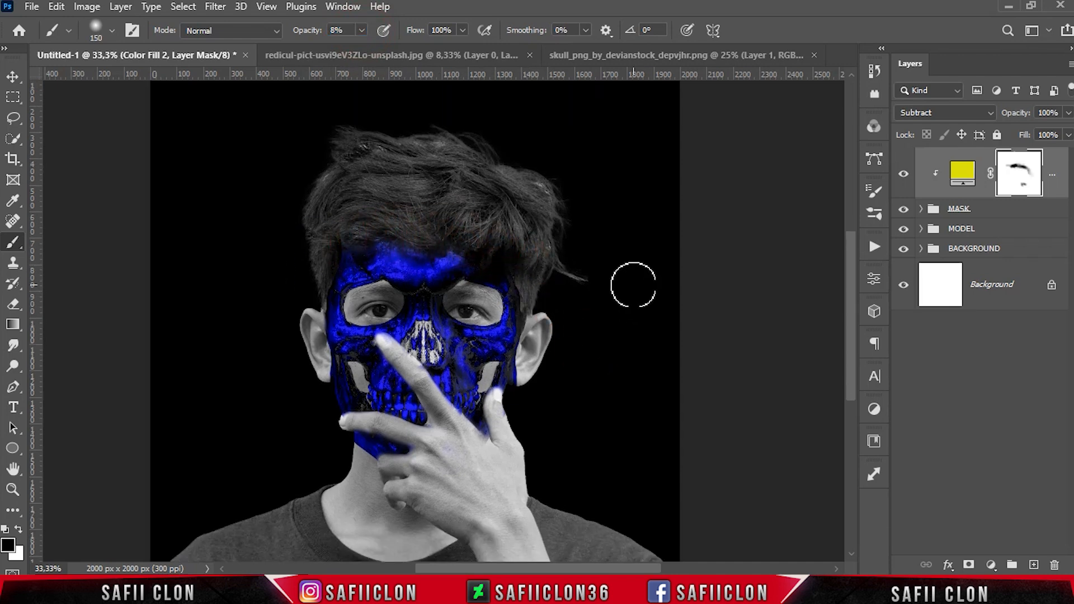
left_click(385, 340)
mouse_move(505, 407)
left_mouse_down()
mouse_move(487, 443)
mouse_move(453, 413)
left_mouse_up()
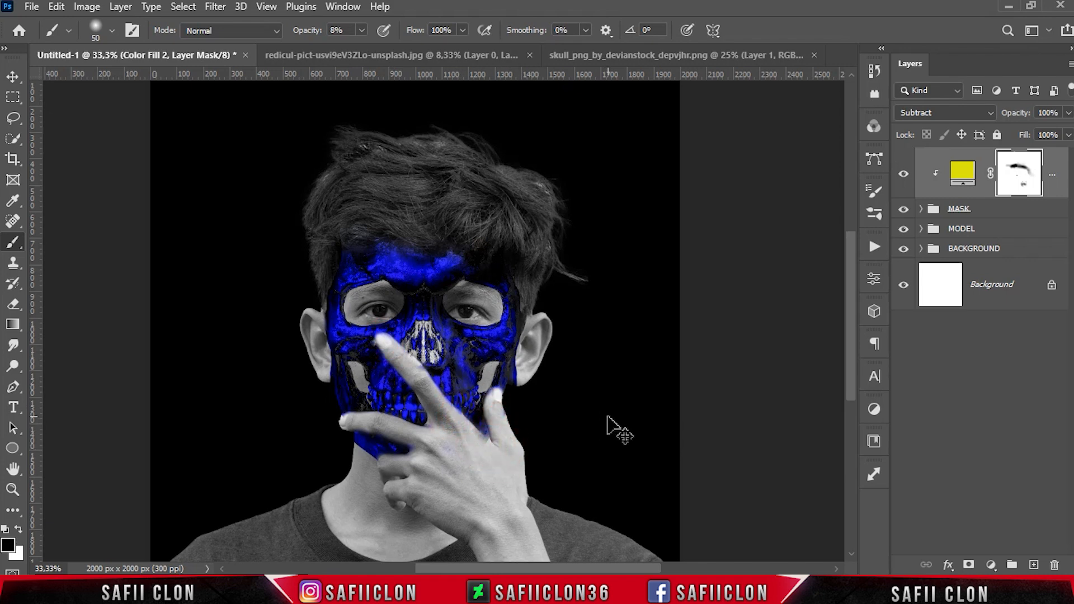
Add a clipped Selective Color adjustment, setting Blues to Cyan +24, Yellow +44 and lowered Magenta
key("ctrl+minus")
key("ctrl+minus")
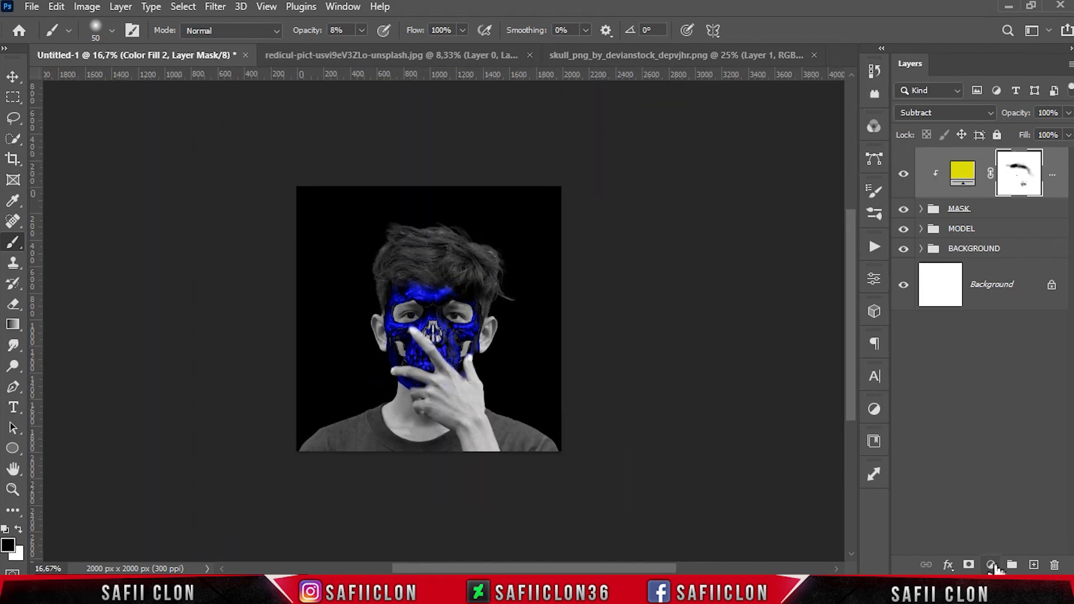
left_click(992, 564)
left_click(1001, 569)
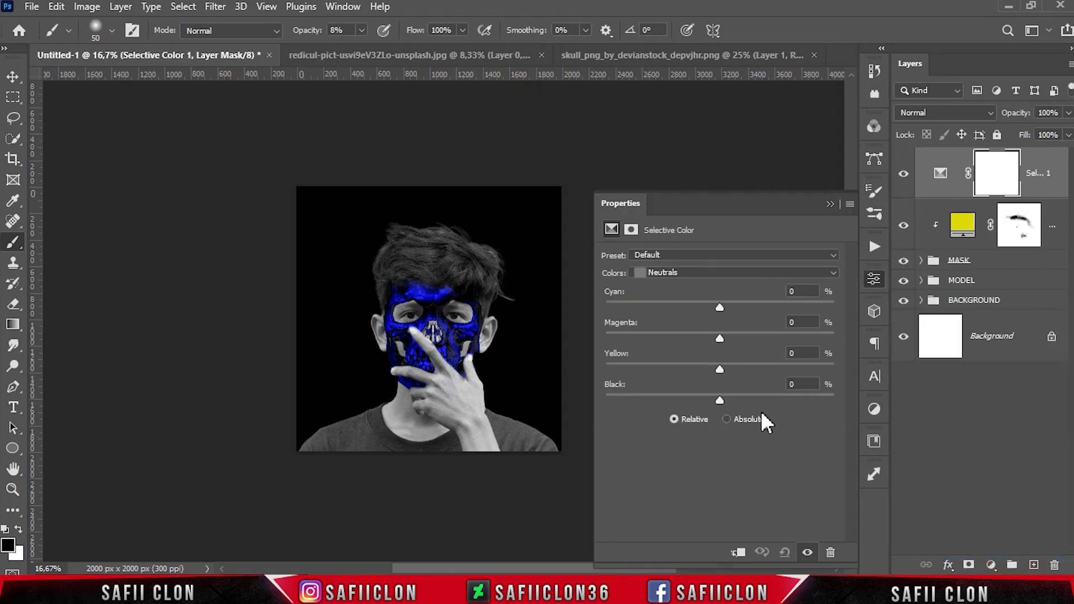
left_click(738, 554)
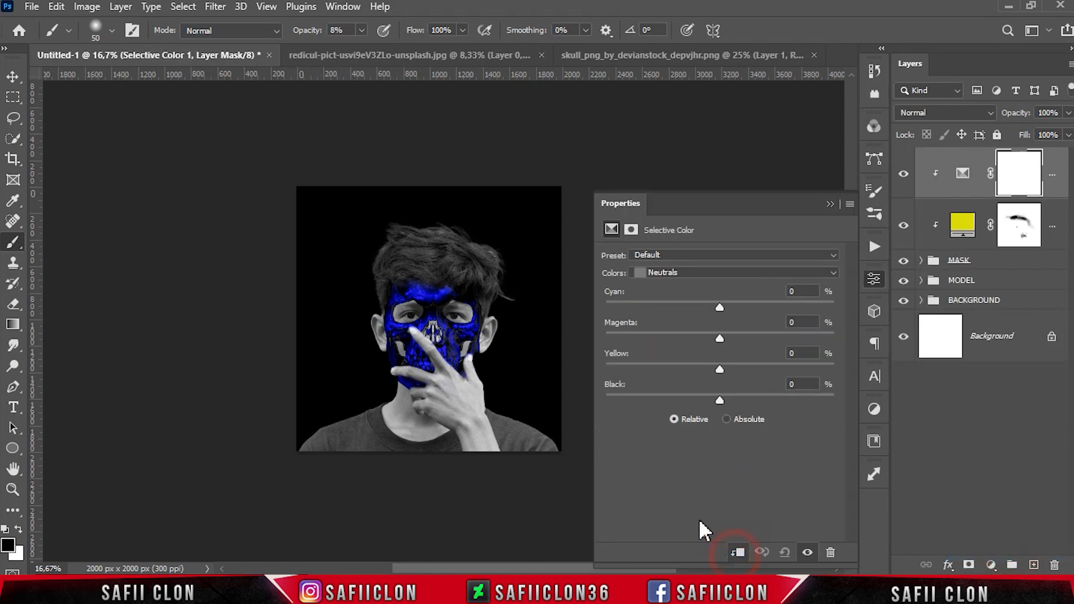
left_click(687, 267)
left_click(674, 334)
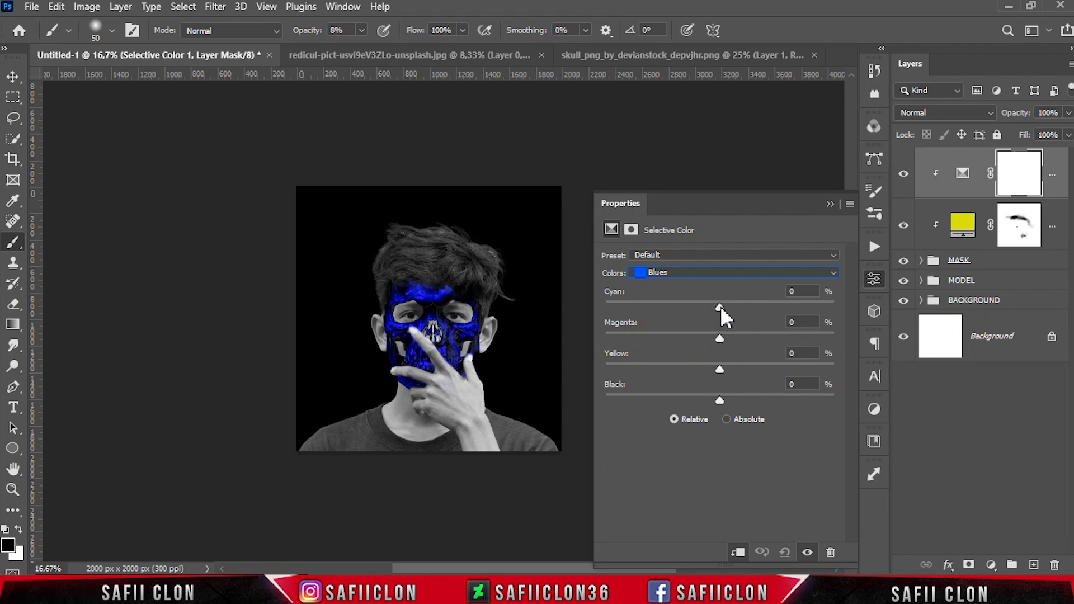
left_click_drag(720, 305, 672, 330)
left_click_drag(720, 370, 757, 369)
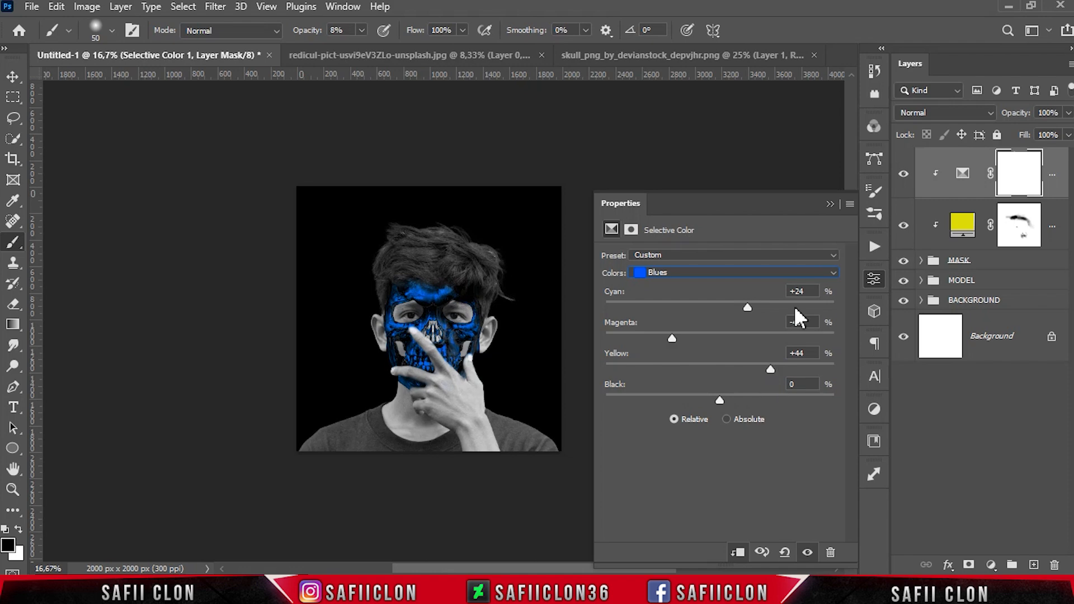
left_click(830, 203)
key("ctrl+plus")
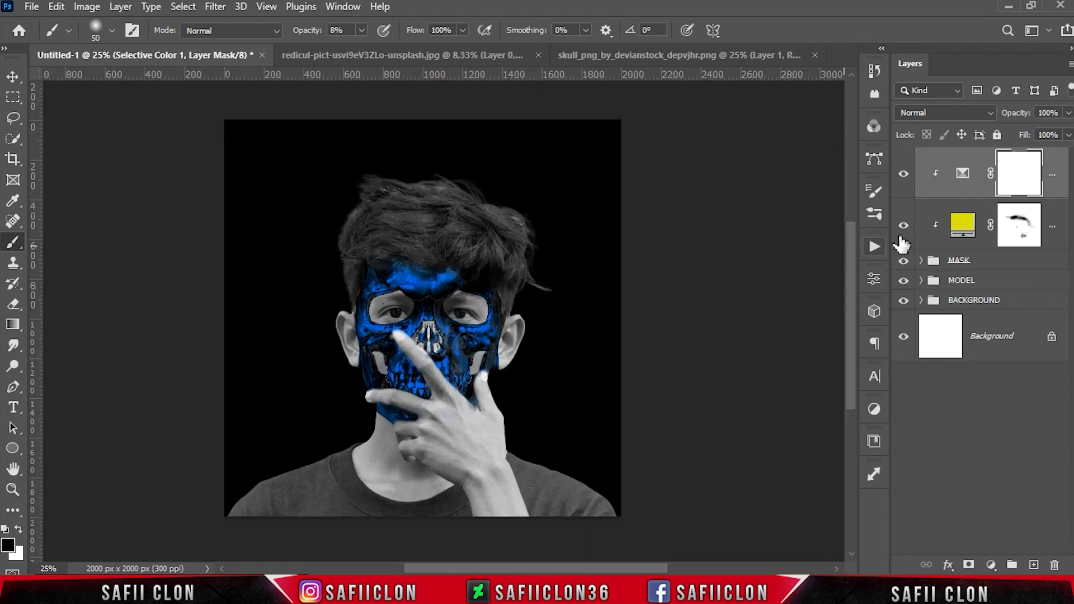
left_click(905, 176)
left_click(905, 176)
left_click(905, 177)
left_click(905, 176)
Add a Color Lookup adjustment layer using the Crisp_Warm.look 3D LUT and compare it hidden and shown
left_click(991, 564)
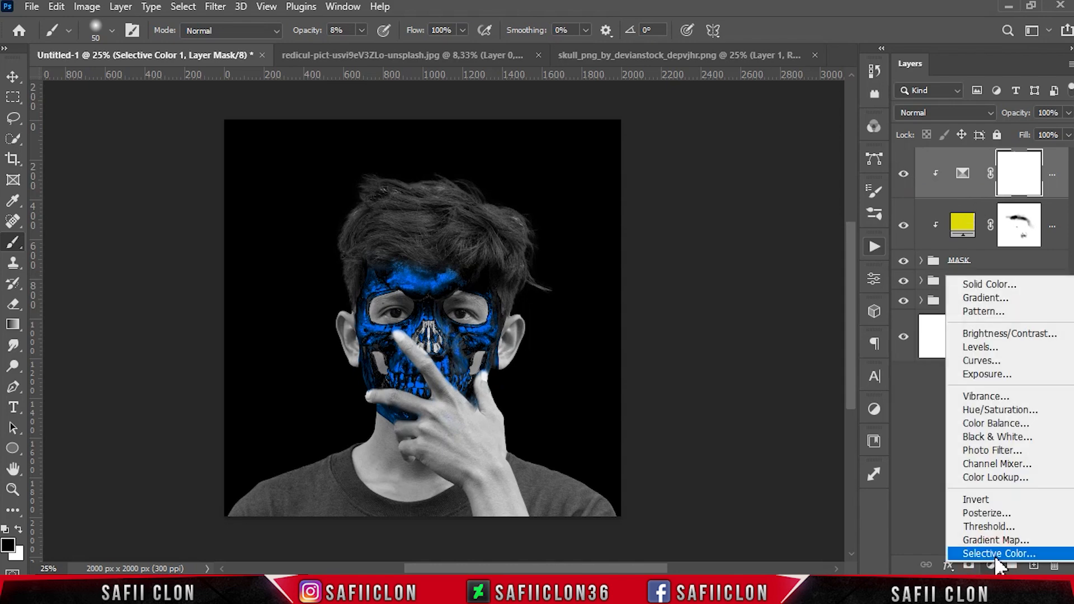
left_click(1001, 477)
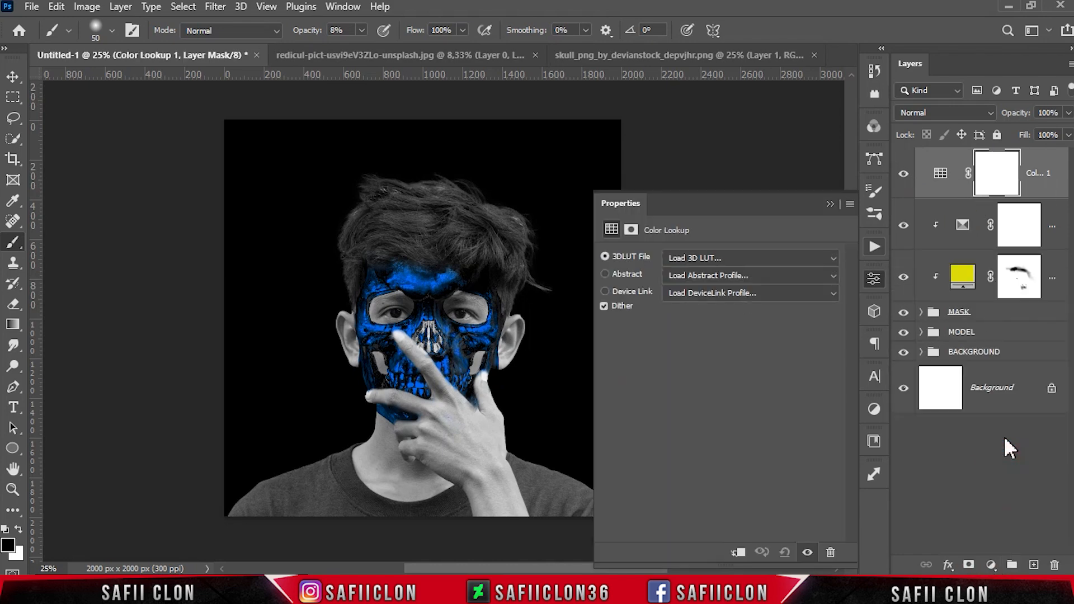
left_click(715, 258)
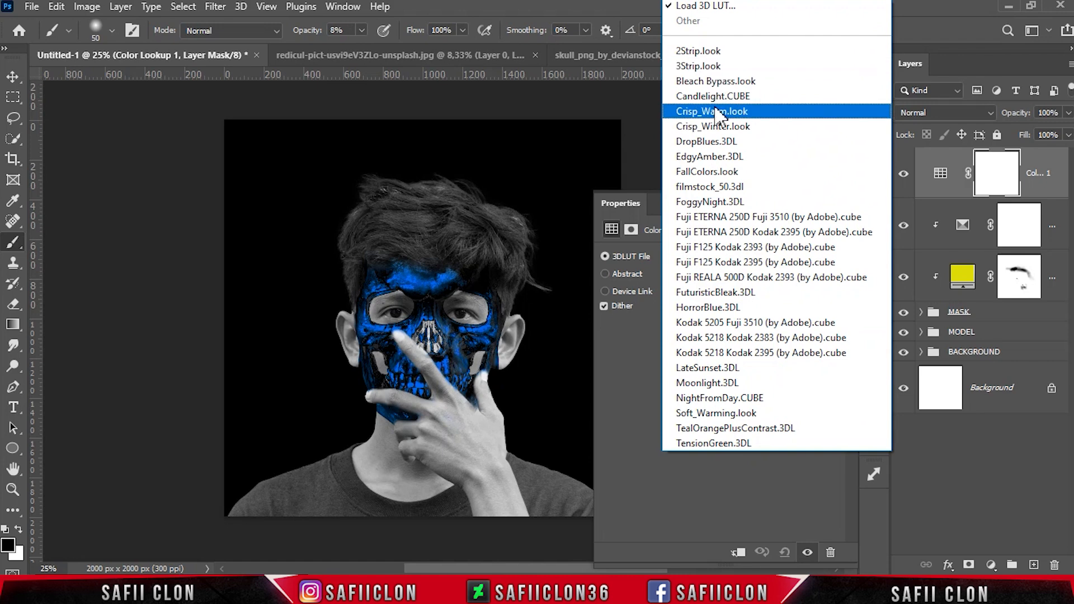
left_click(722, 112)
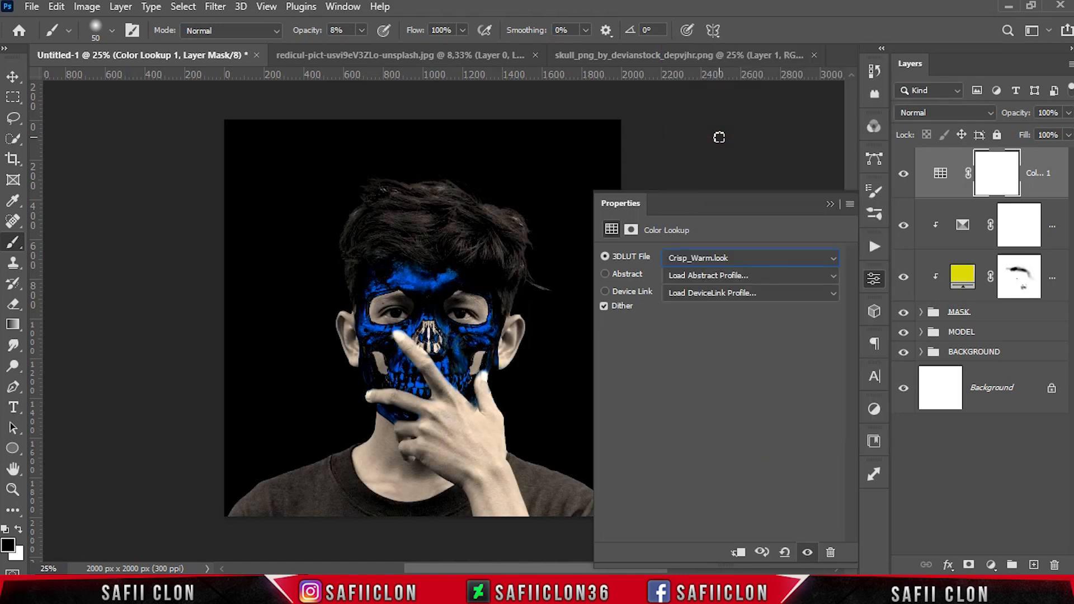
left_click(830, 205)
left_click(903, 174)
left_click(904, 174)
Add a Brightness/Contrast adjustment with Brightness -16 and Contrast 19, comparing it hidden and shown
left_click(992, 565)
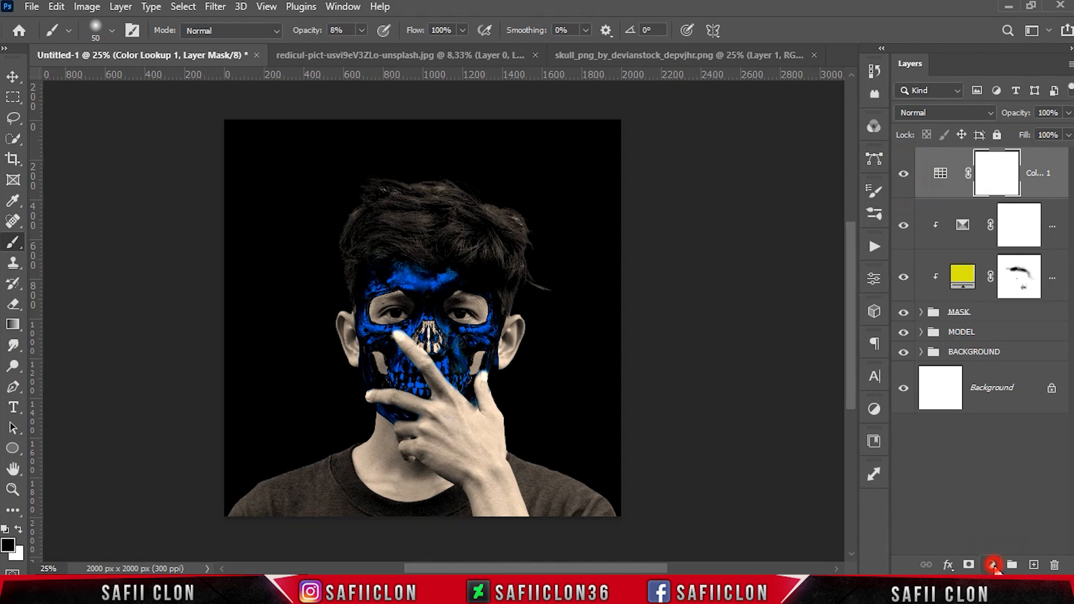
left_click(1007, 334)
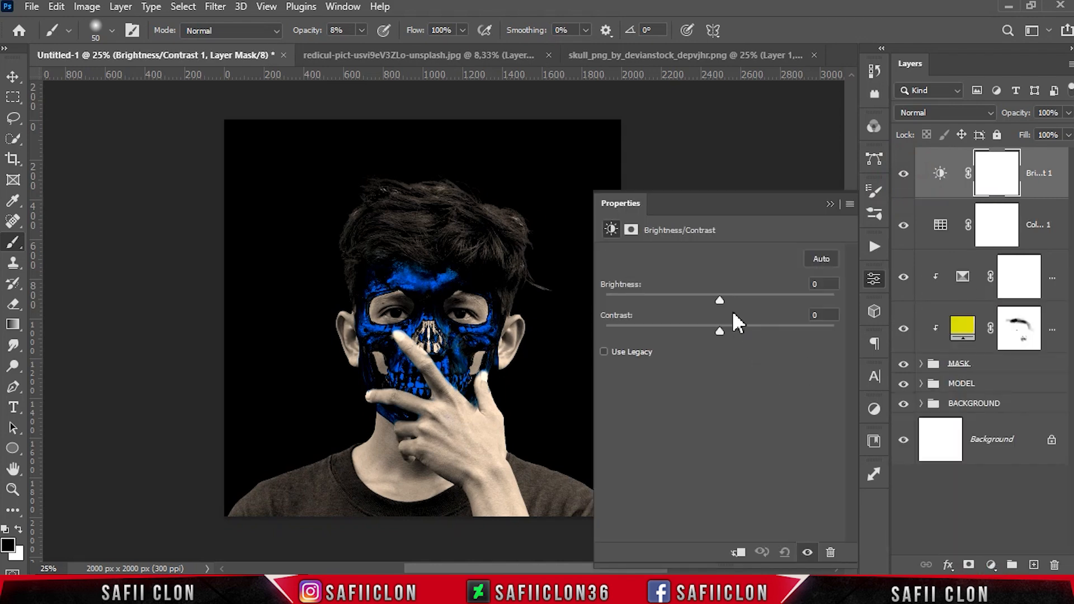
left_click_drag(724, 301, 740, 329)
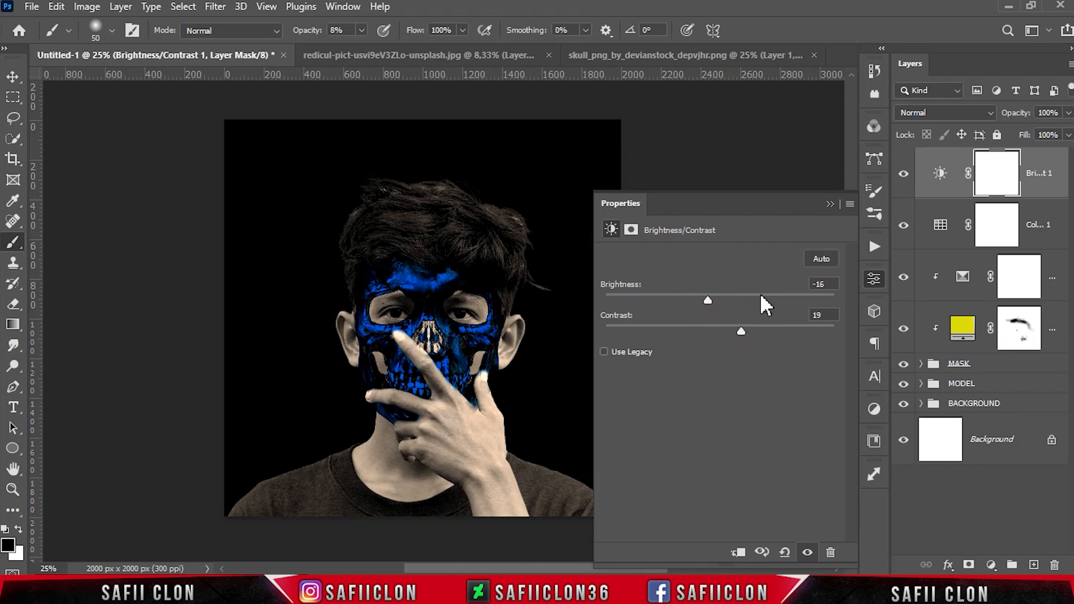
left_click(830, 202)
left_click(903, 174)
left_click(902, 174)
left_click(903, 174)
left_click(903, 174)
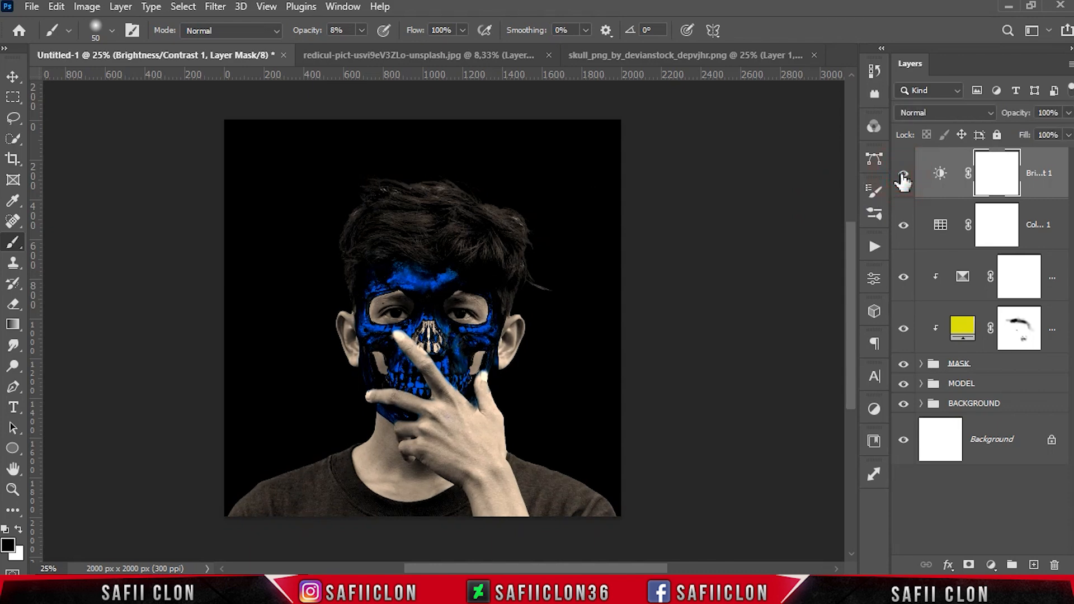
Expand the MODEL group and convert the model photo layer to a Smart Object
left_click(1009, 384)
left_click(921, 385)
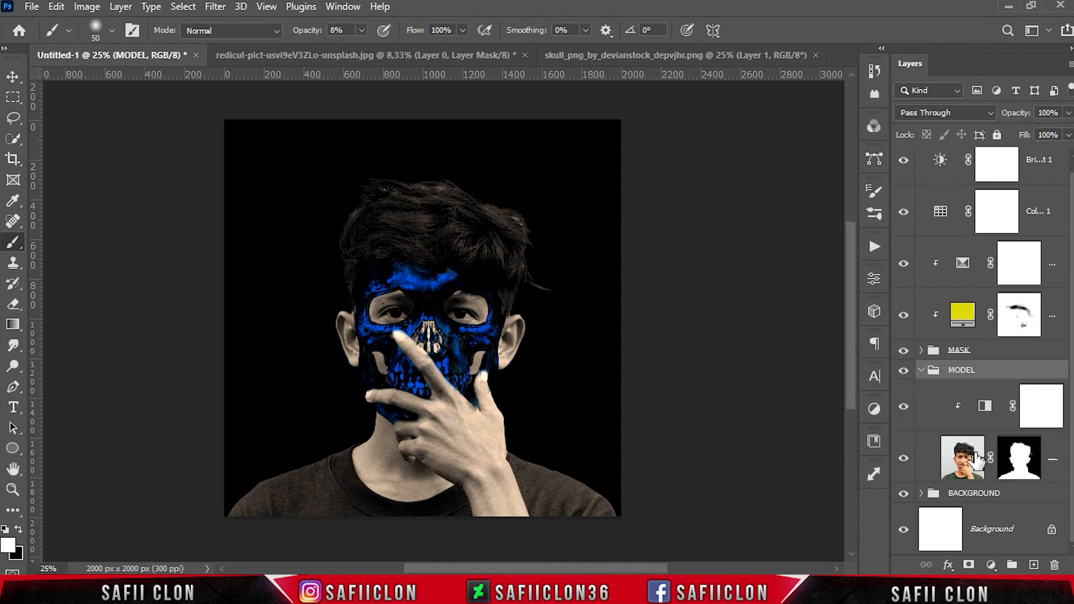
left_click(1052, 459)
right_click(1053, 456)
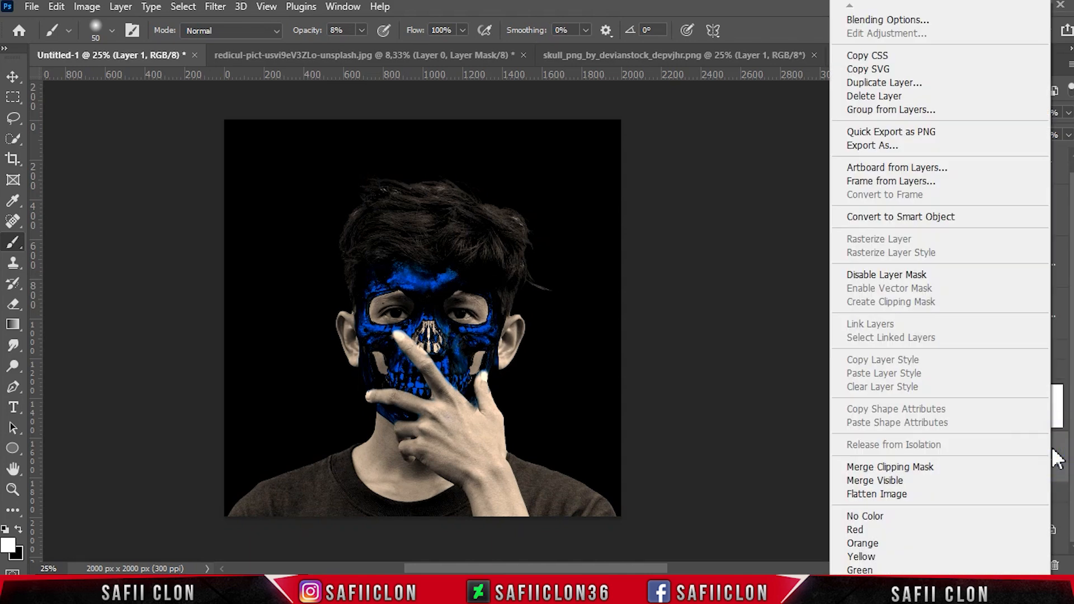
left_click(894, 217)
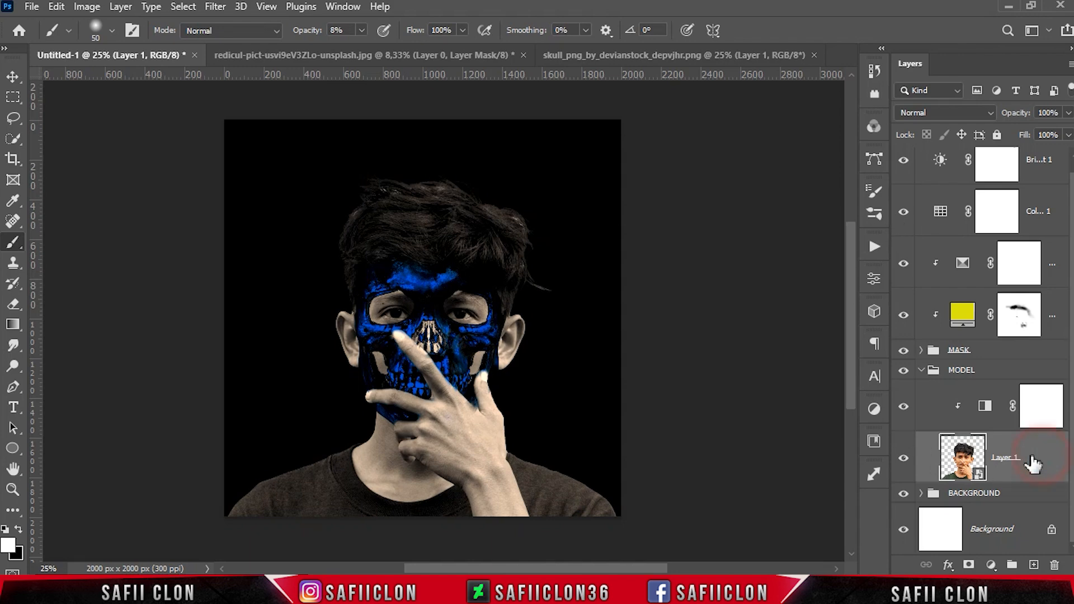
Add a layer mask to the model layer and pick a soft round brush
left_click(970, 565)
right_click(14, 242)
left_click(65, 240)
left_click(111, 32)
left_click(106, 248)
left_click(113, 33)
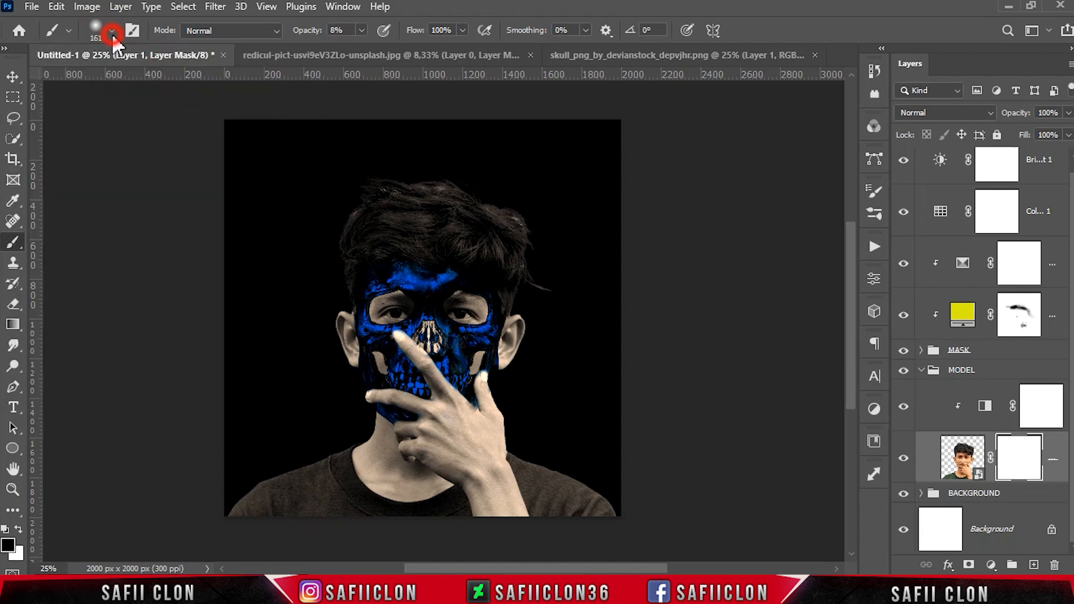
Paint the model layer's mask in black at 21% opacity with a 300 px brush over the lower-left shoulder
left_click(361, 30)
left_click(362, 30)
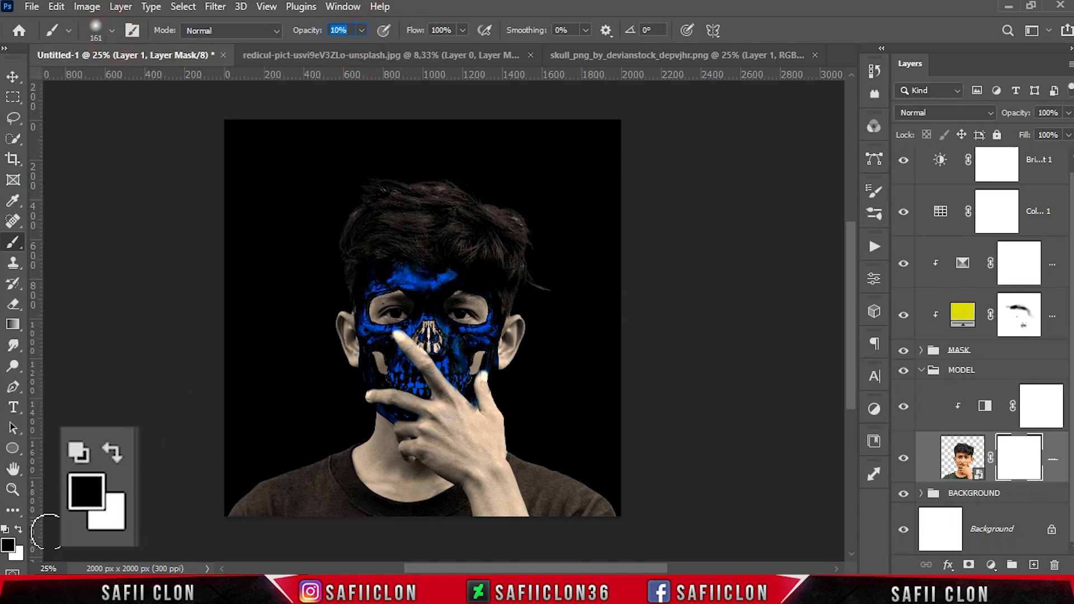
key("ctrl+plus")
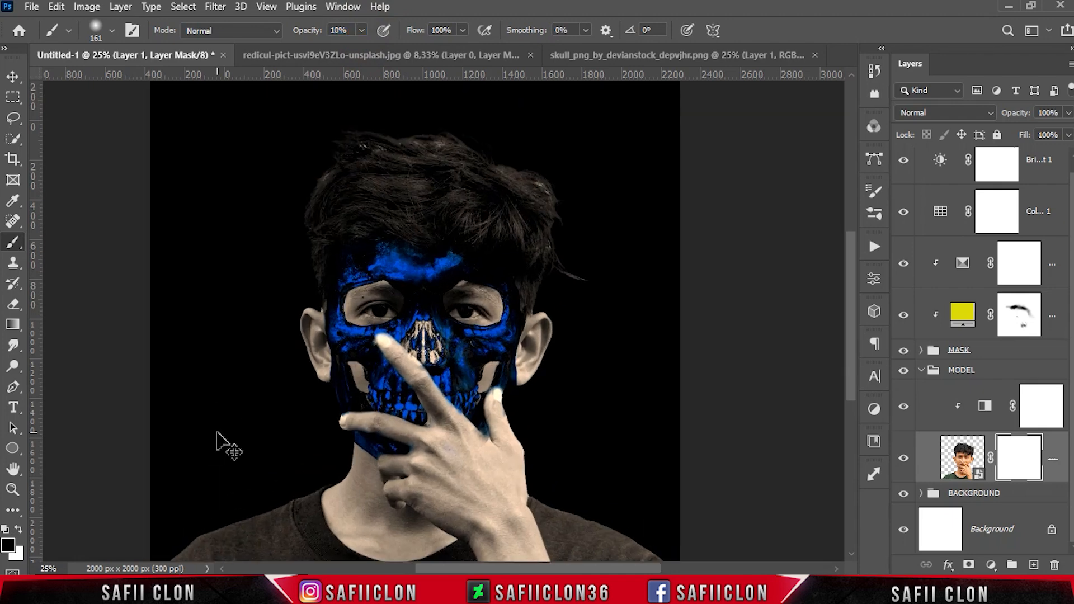
scroll(214, 423, "down", 3)
left_click(362, 30)
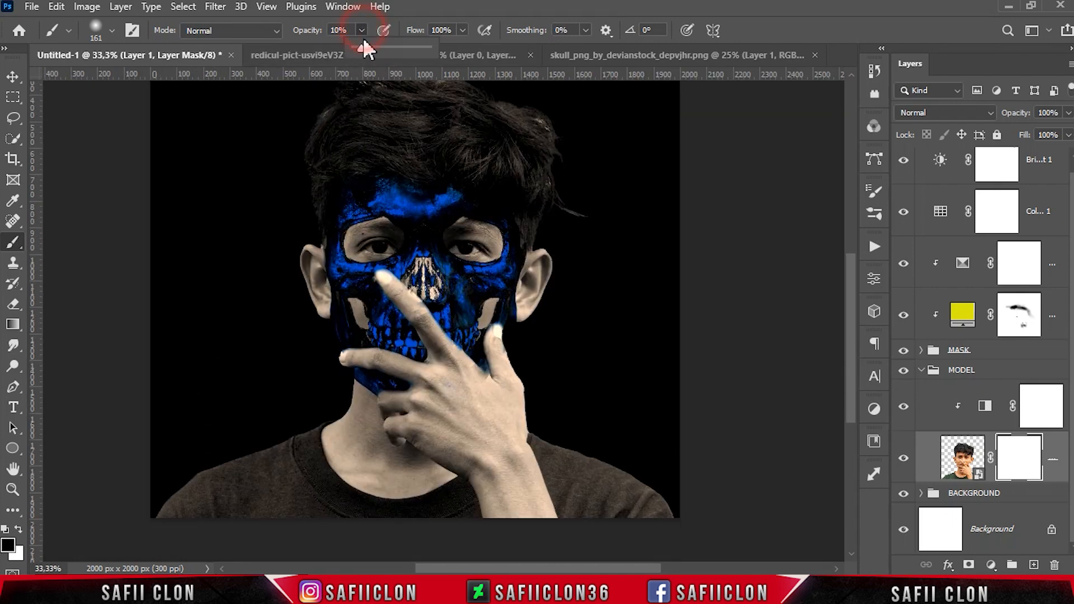
left_click_drag(369, 48, 370, 48)
left_click(364, 35)
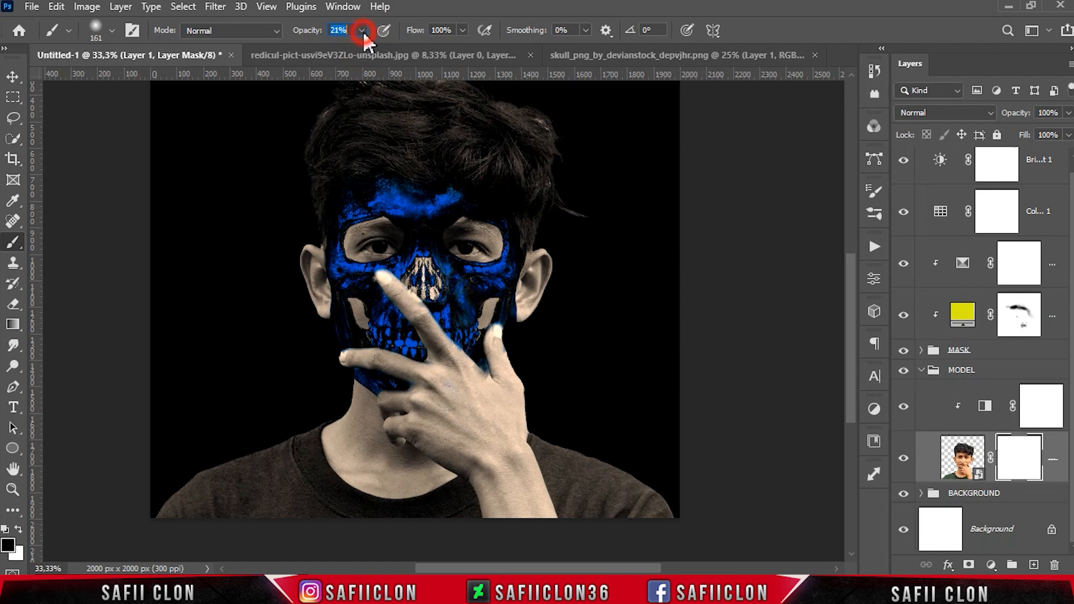
key("Return")
key("bracketright")
key("bracketright")
key("bracketright")
key("bracketright")
left_click_drag(124, 506, 225, 434)
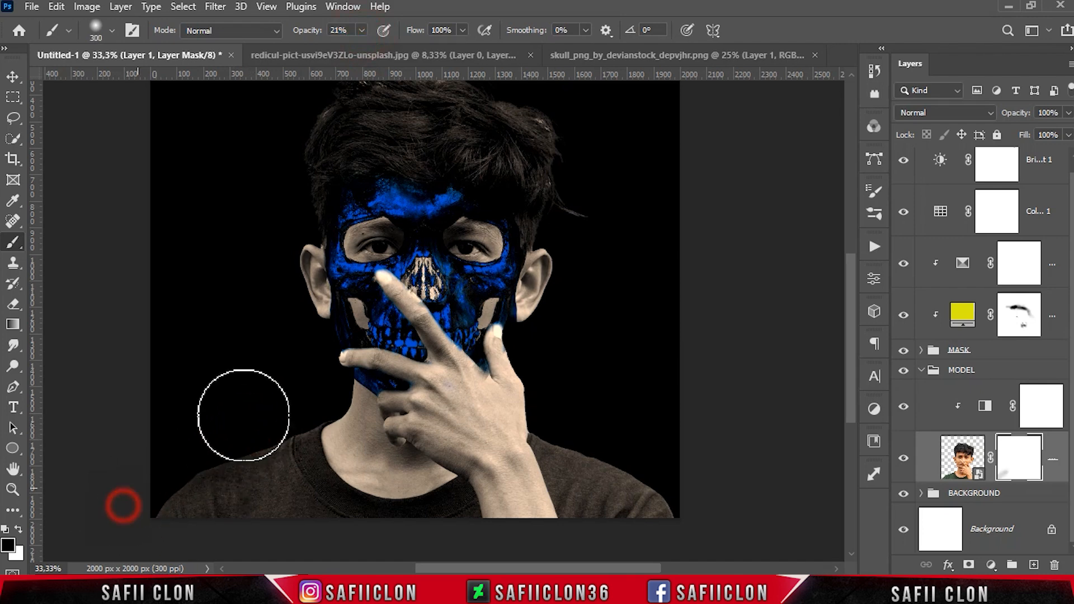
Keep painting the model layer's mask in black to darken the shoulders and the bottom edge of the portrait
key("bracketright")
key("bracketright")
key("bracketright")
key("bracketright")
left_click_drag(140, 459, 268, 471)
key("bracketleft")
left_click_drag(703, 459, 590, 387)
key("bracketleft")
key("bracketleft")
mouse_move(730, 496)
left_mouse_down()
mouse_move(586, 426)
mouse_move(636, 441)
left_mouse_up()
key("bracketleft")
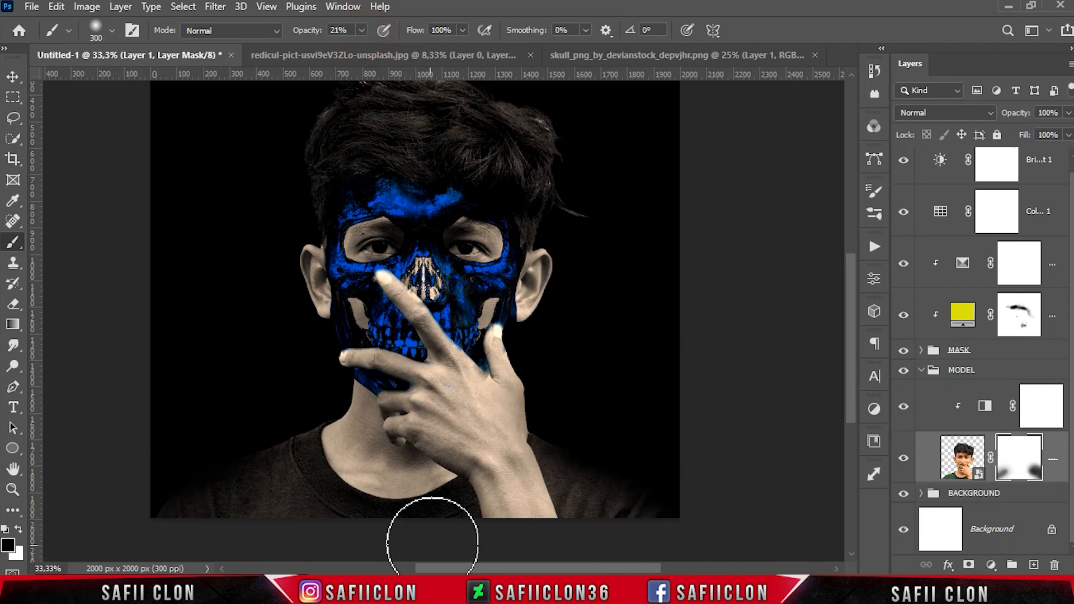
scroll(434, 539, "down", 4)
key("bracketright")
key("bracketright")
left_click_drag(127, 498, 453, 502)
key("bracketleft")
scroll(285, 357, "up", 3)
key("bracketleft")
key("bracketleft")
scroll(285, 357, "up", 1)
left_click_drag(280, 333, 299, 390)
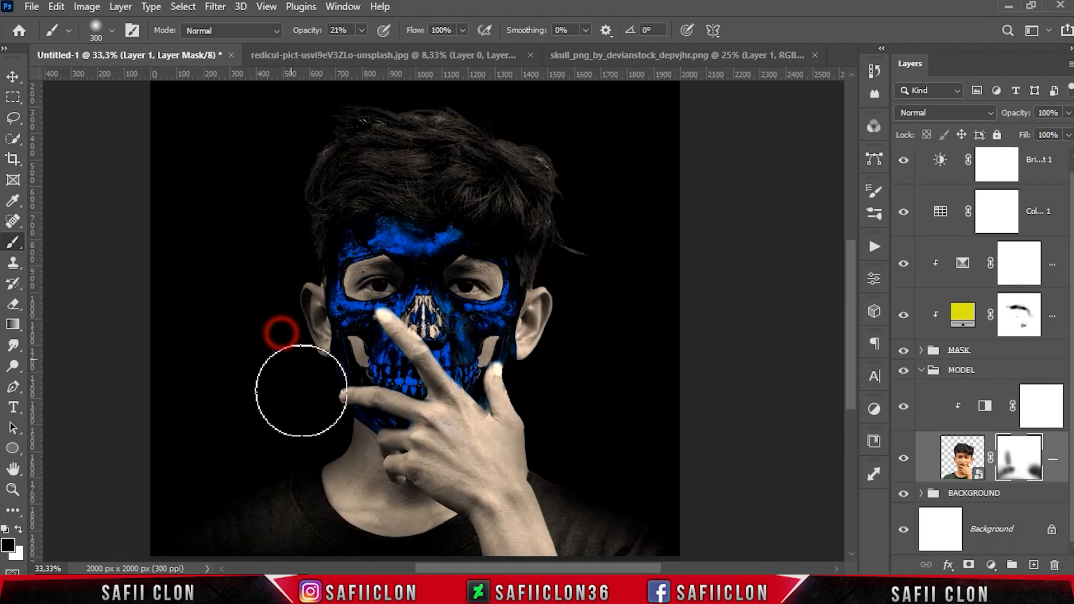
Paint the model mask in black around the hair, ears and sides of the head with a larger brush
key("bracketleft")
key("bracketleft")
key("bracketleft")
scroll(275, 323, "up", 1)
scroll(262, 282, "up", 1)
key("bracketright")
key("bracketright")
key("bracketright")
mouse_move(307, 293)
left_mouse_down()
mouse_move(328, 207)
mouse_move(604, 235)
left_mouse_up()
left_click_drag(528, 219, 608, 320)
scroll(621, 336, "down", 1)
left_click_drag(588, 262, 586, 385)
key("bracketleft")
key("bracketleft")
mouse_move(566, 307)
left_mouse_down()
mouse_move(546, 414)
mouse_move(529, 391)
mouse_move(581, 300)
left_mouse_up()
key("bracketleft")
key("bracketleft")
key("bracketright")
key("bracketright")
key("bracketright")
key("bracketright")
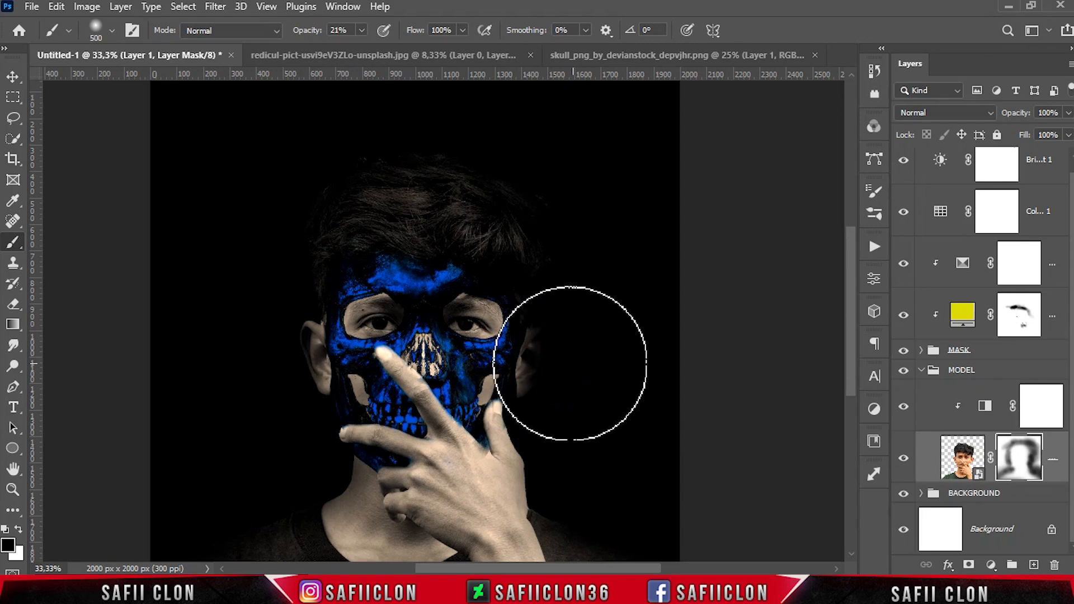
left_click_drag(570, 362, 534, 194)
scroll(336, 212, "up", 2)
key("bracketright")
left_click_drag(319, 223, 294, 272)
scroll(272, 381, "down", 3)
key("bracketleft")
key("bracketleft")
key("bracketleft")
left_click_drag(309, 434, 277, 280)
scroll(278, 286, "down", 1)
left_click_drag(296, 371, 328, 417)
key("bracketright")
mouse_move(565, 448)
left_mouse_down()
mouse_move(544, 439)
mouse_move(540, 357)
left_mouse_up()
key("bracketleft")
left_click_drag(530, 357, 539, 388)
key("bracketright")
key("bracketright")
scroll(253, 533, "down", 4)
left_click_drag(222, 494, 650, 503)
scroll(650, 504, "up", 2)
key("bracketright")
scroll(649, 367, "up", 3)
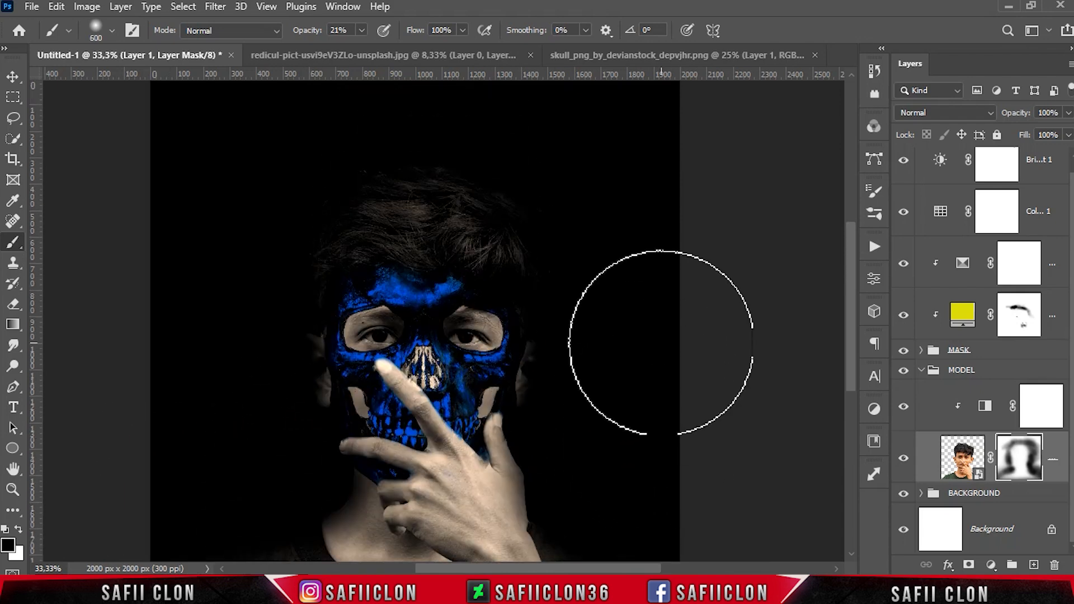
Lower the brush opacity to 5% and lightly paint the model mask along the cheeks with a smaller brush
scroll(661, 344, "down", 1)
key("ctrl+minus")
left_click(362, 31)
left_click_drag(360, 50, 347, 50)
left_click(364, 35)
key("bracketleft")
key("bracketleft")
key("bracketleft")
left_click_drag(357, 340, 341, 320)
key("bracketleft")
key("bracketleft")
key("bracketleft")
key("bracketleft")
left_click_drag(508, 339, 510, 328)
key("bracketleft")
key("ctrl+plus")
key("ctrl+plus")
key("ctrl+minus")
key("ctrl+minus")
Add a Color Balance adjustment clipped to the model, setting Shadows to Magenta/Green -12 and Yellow/Blue -21
left_click(938, 413)
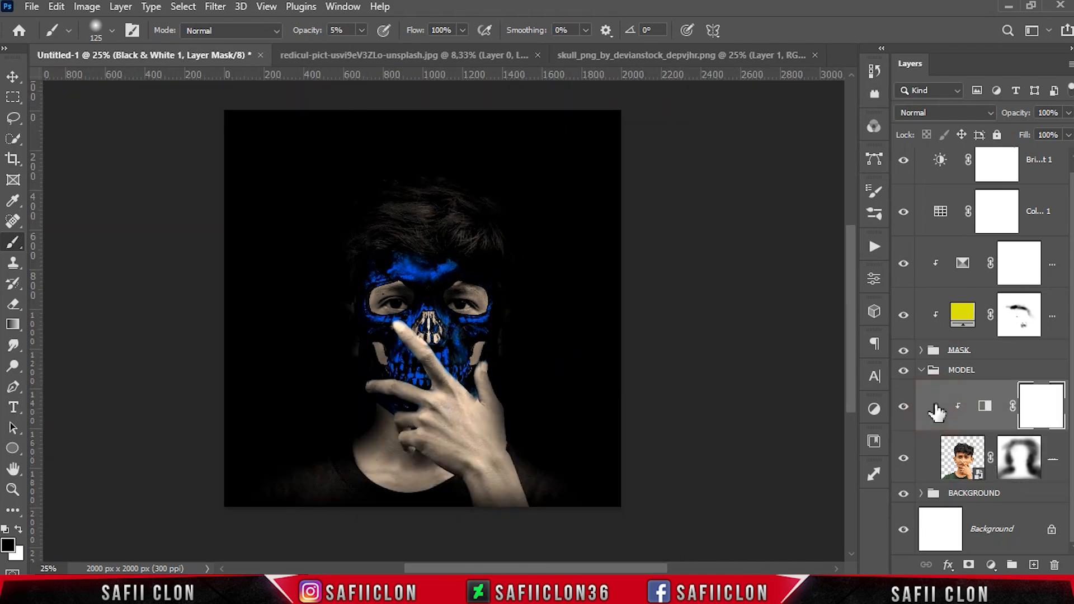
left_click(991, 566)
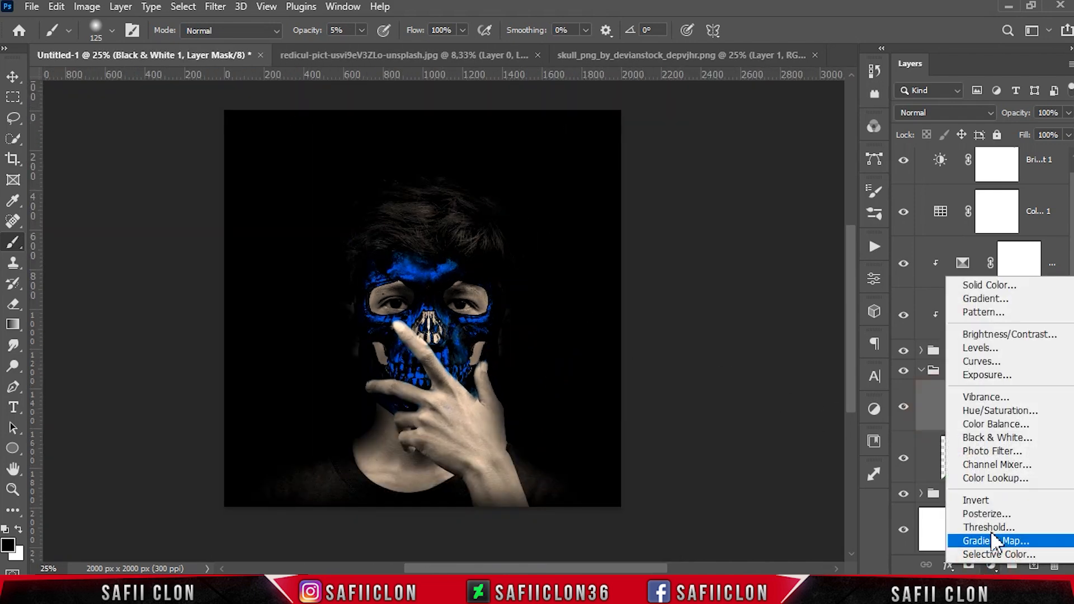
left_click(995, 418)
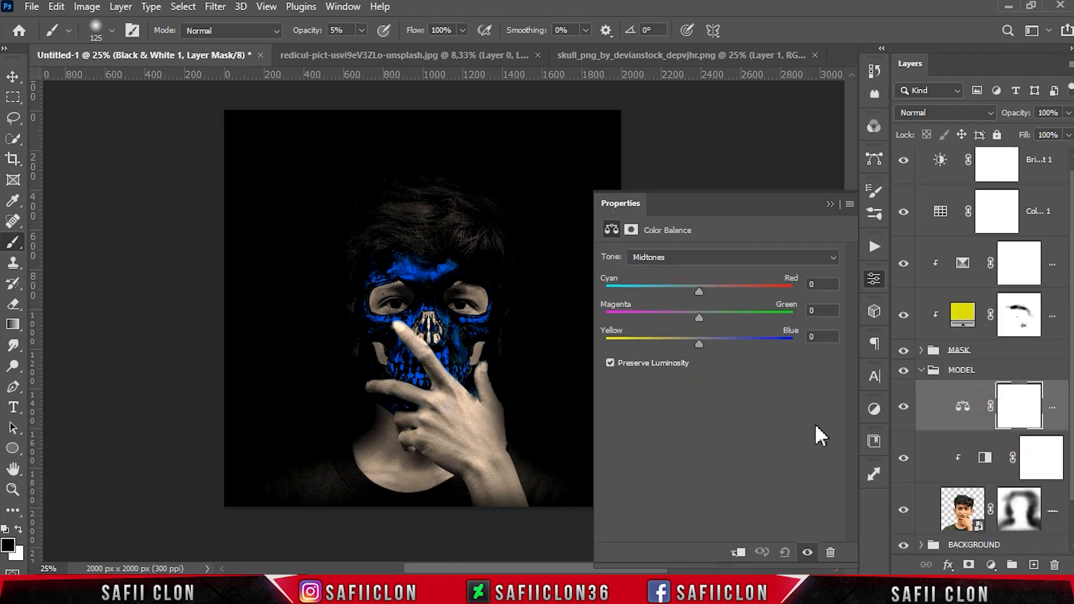
left_click(738, 552)
left_click(682, 258)
left_click(676, 270)
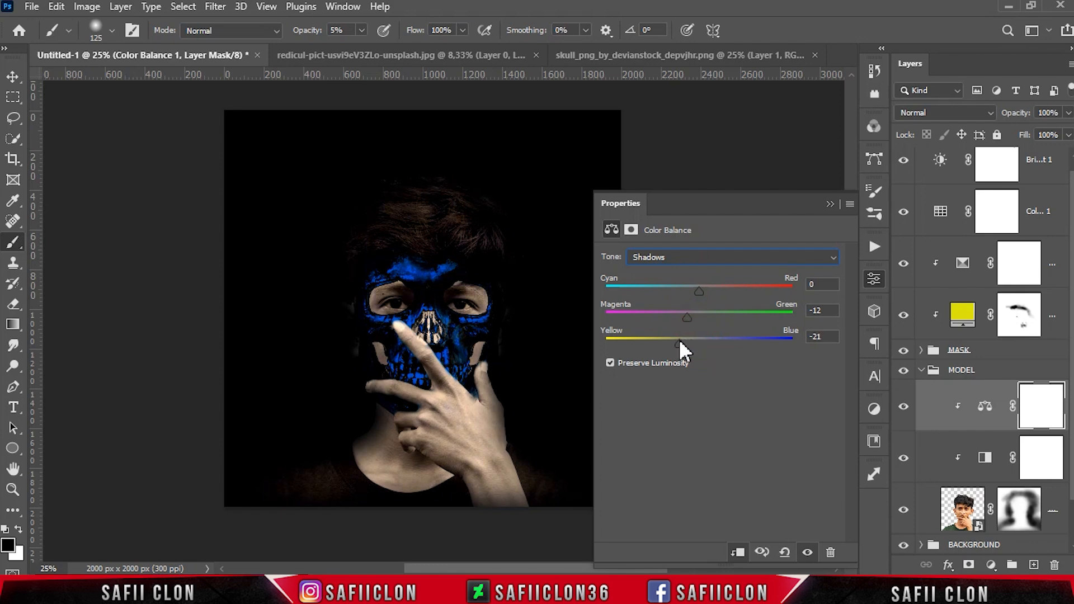
Set Midtones to Cyan/Red -23 and Yellow/Blue +35, and Highlights to Cyan/Red -24 and Magenta/Green +3
left_click(713, 257)
left_click(700, 285)
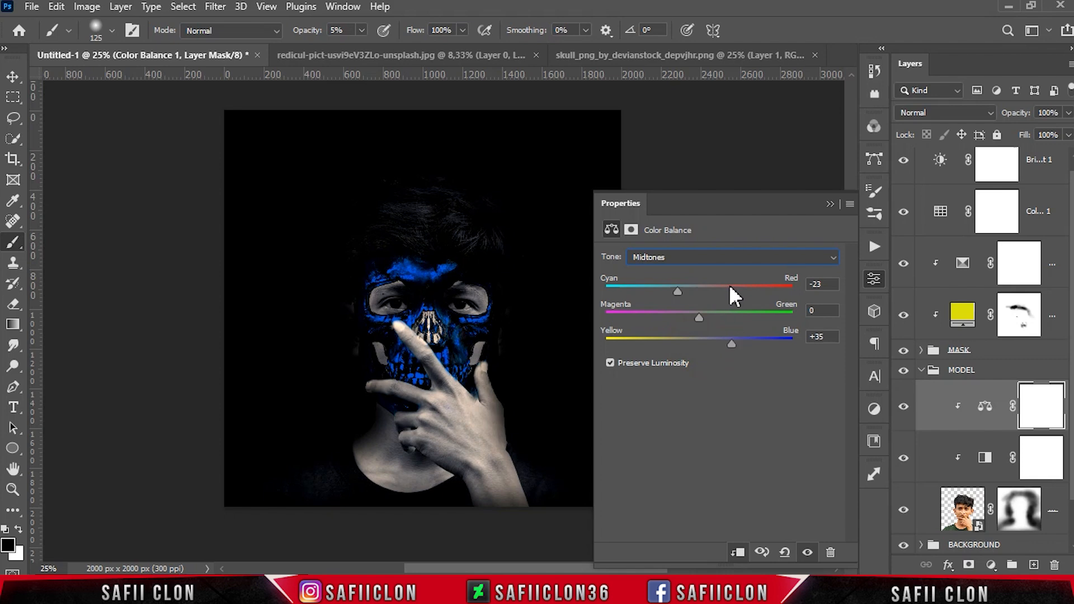
left_click(722, 257)
left_click(695, 300)
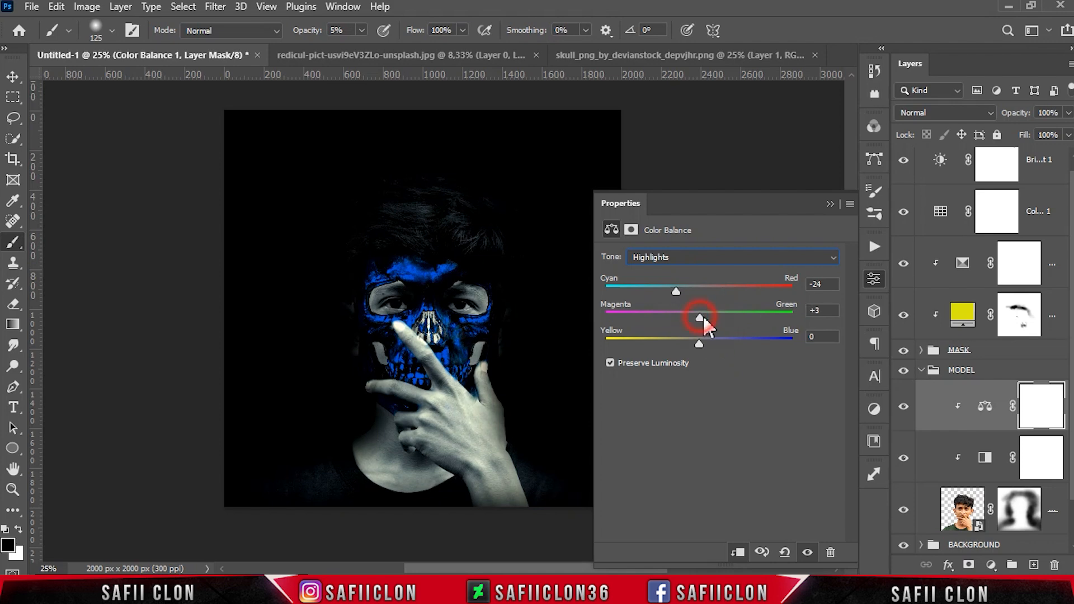
left_click(830, 203)
Invert the Color Balance mask and paint it back in white at 8% opacity over the face, hair and neck
left_click(903, 406)
left_click(903, 407)
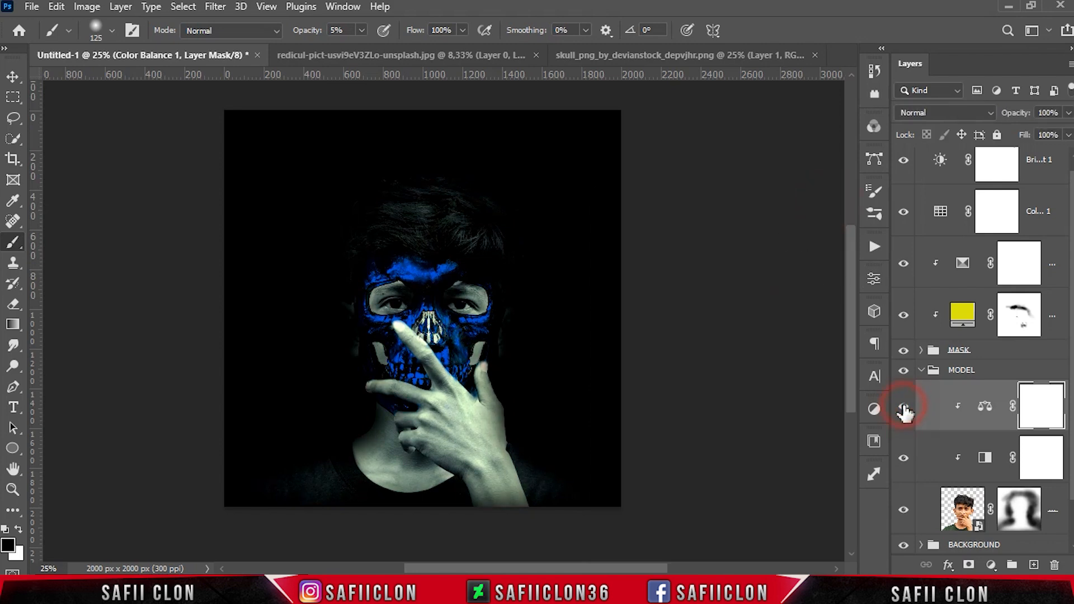
key("ctrl+i")
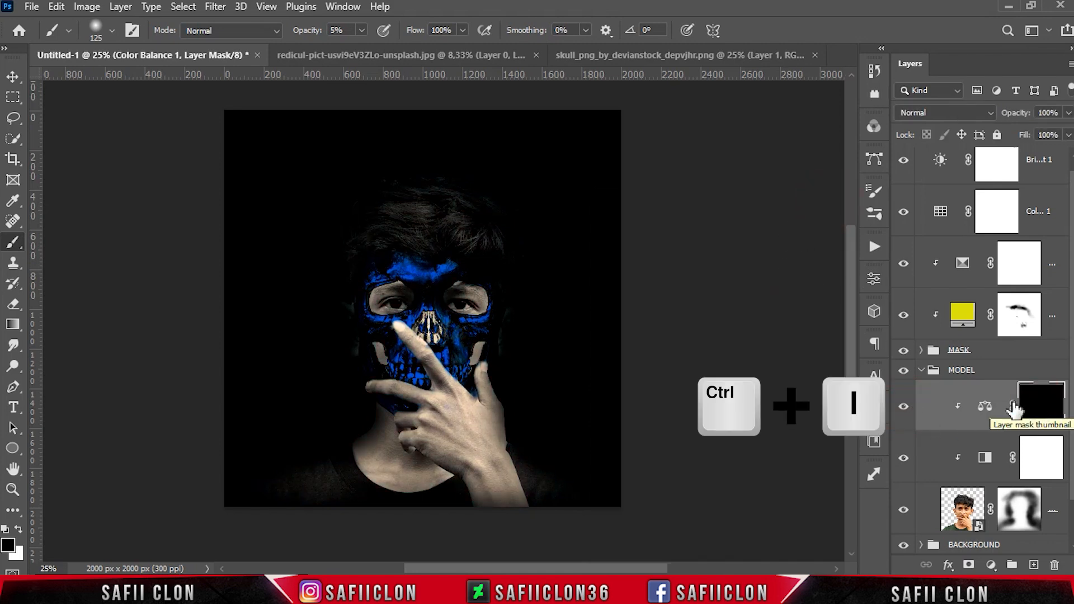
left_click(112, 30)
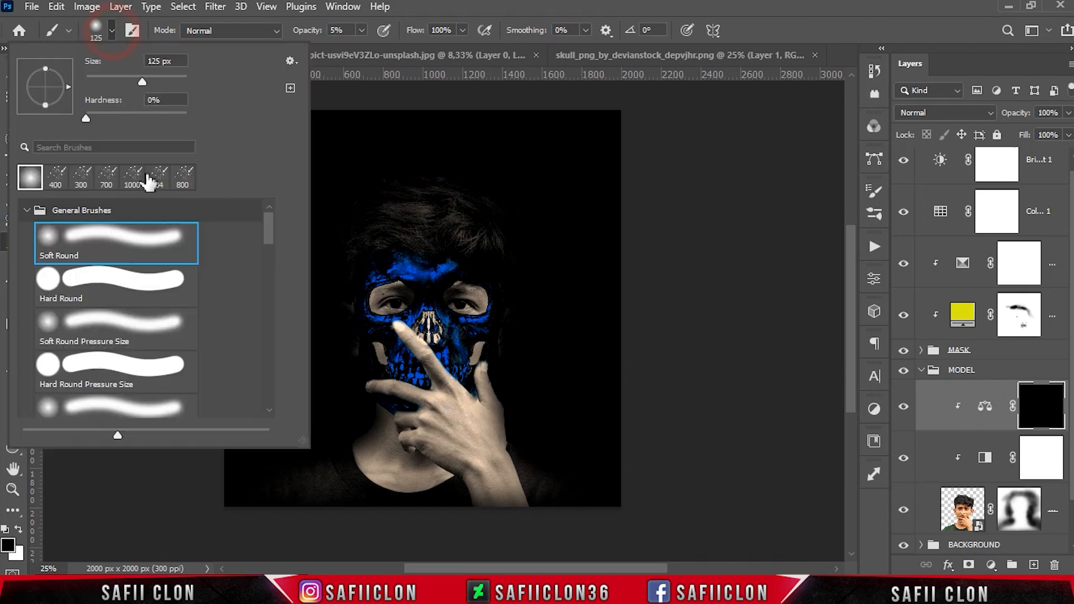
key("Return")
left_click(361, 30)
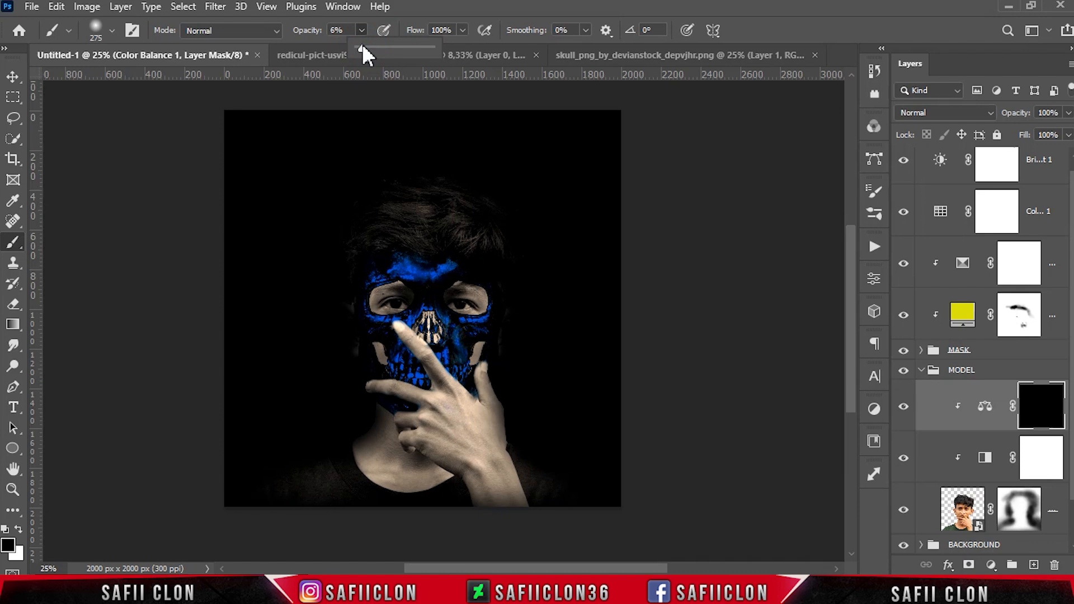
left_click_drag(362, 46, 364, 46)
left_click(363, 31)
left_click(19, 529)
key("ctrl+plus")
scroll(389, 344, "down", 3)
key("bracketright")
key("bracketright")
mouse_move(330, 455)
left_mouse_down()
mouse_move(197, 496)
mouse_move(287, 450)
mouse_move(281, 467)
mouse_move(188, 494)
mouse_move(337, 433)
mouse_move(351, 468)
mouse_move(387, 410)
mouse_move(385, 480)
mouse_move(261, 474)
mouse_move(498, 392)
mouse_move(540, 432)
mouse_move(500, 391)
mouse_move(476, 426)
mouse_move(440, 368)
left_mouse_up()
key("bracketleft")
key("bracketleft")
left_click_drag(409, 272, 467, 358)
scroll(556, 281, "up", 3)
mouse_move(514, 213)
left_mouse_down()
mouse_move(508, 175)
mouse_move(509, 213)
mouse_move(355, 224)
left_mouse_up()
scroll(519, 232, "up", 2)
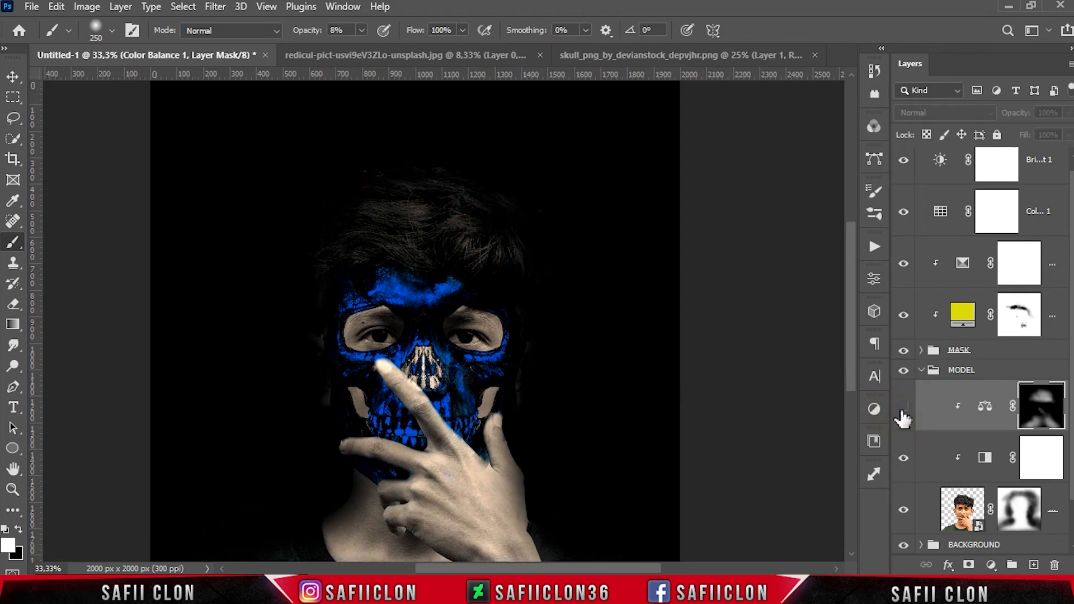
scroll(666, 410, "down", 3)
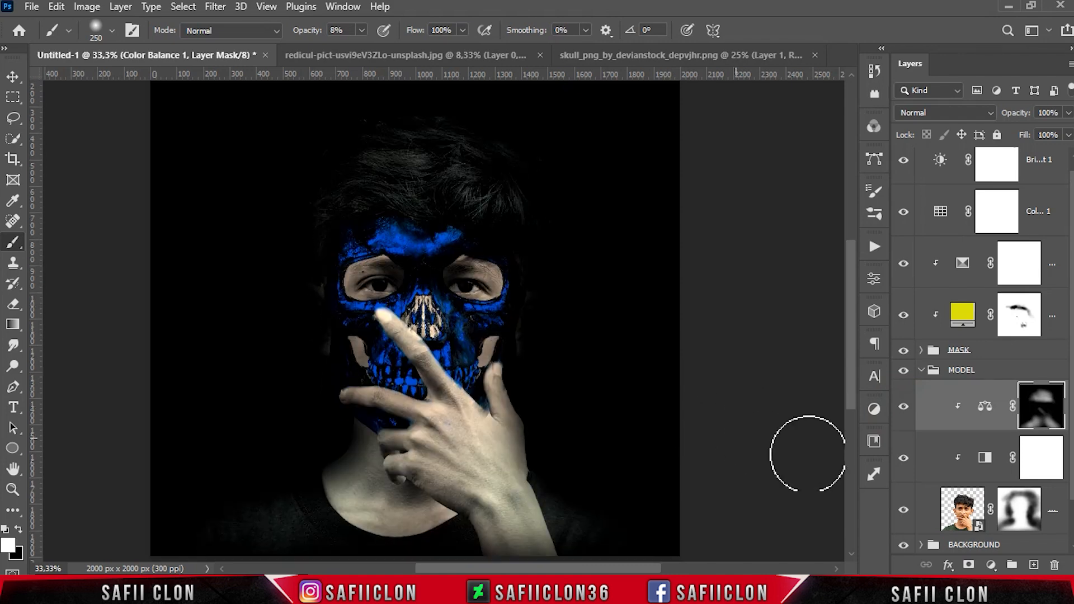
Add a Solid Color fill layer of #e31414 and clip it to the model layer
left_click(991, 565)
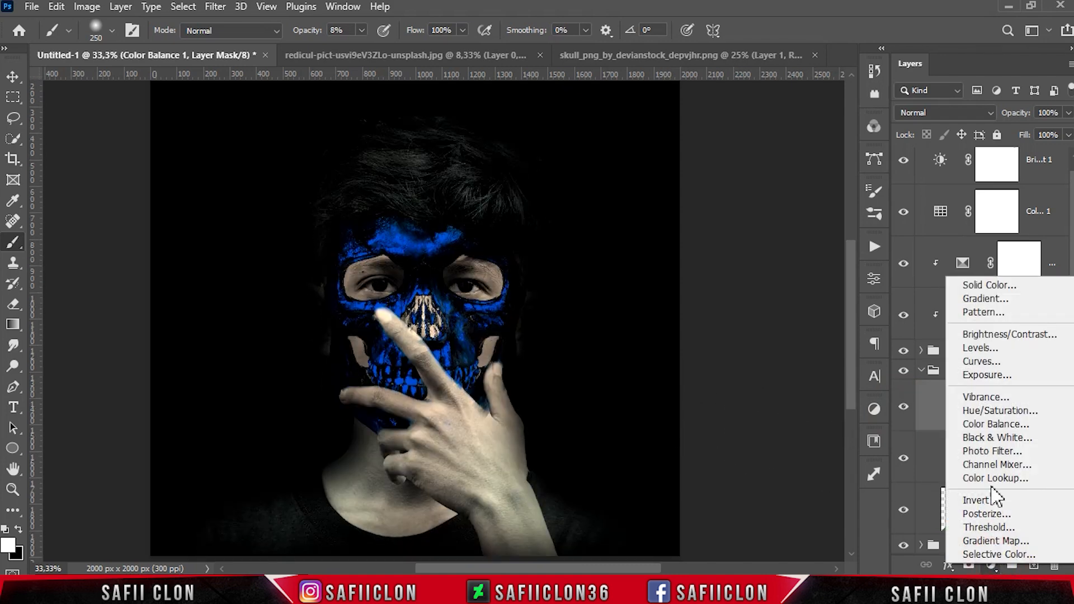
left_click(987, 285)
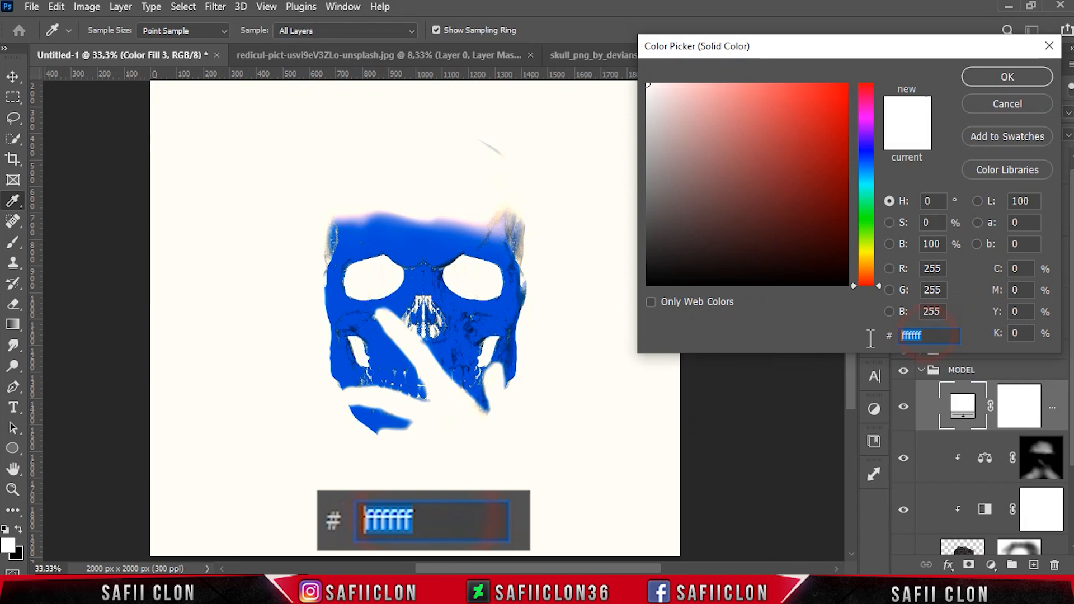
type("e")
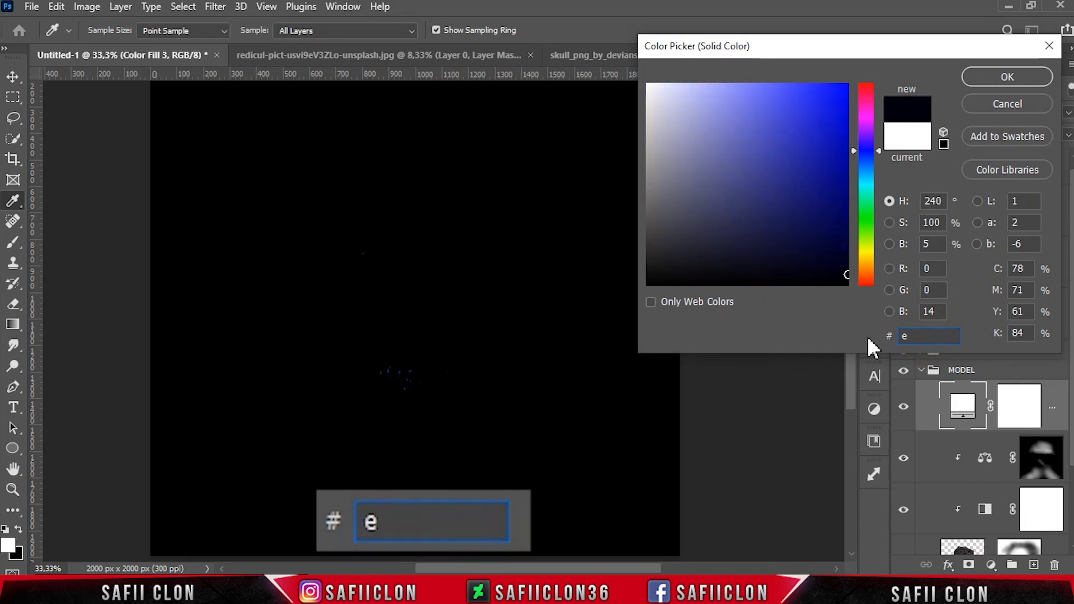
type("31414")
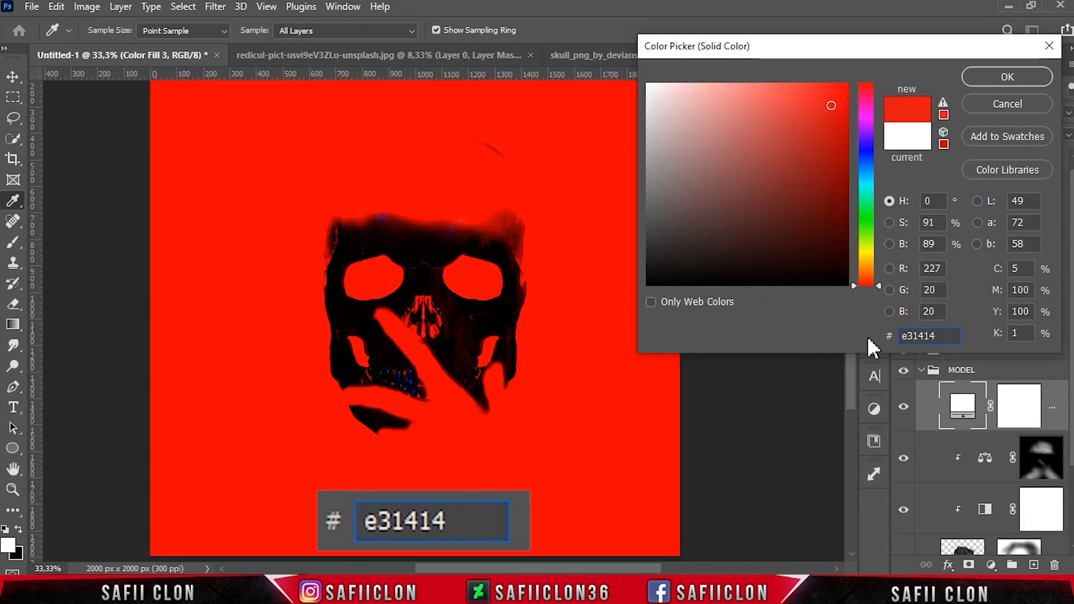
double_click(918, 335)
left_click(972, 78)
key("b")
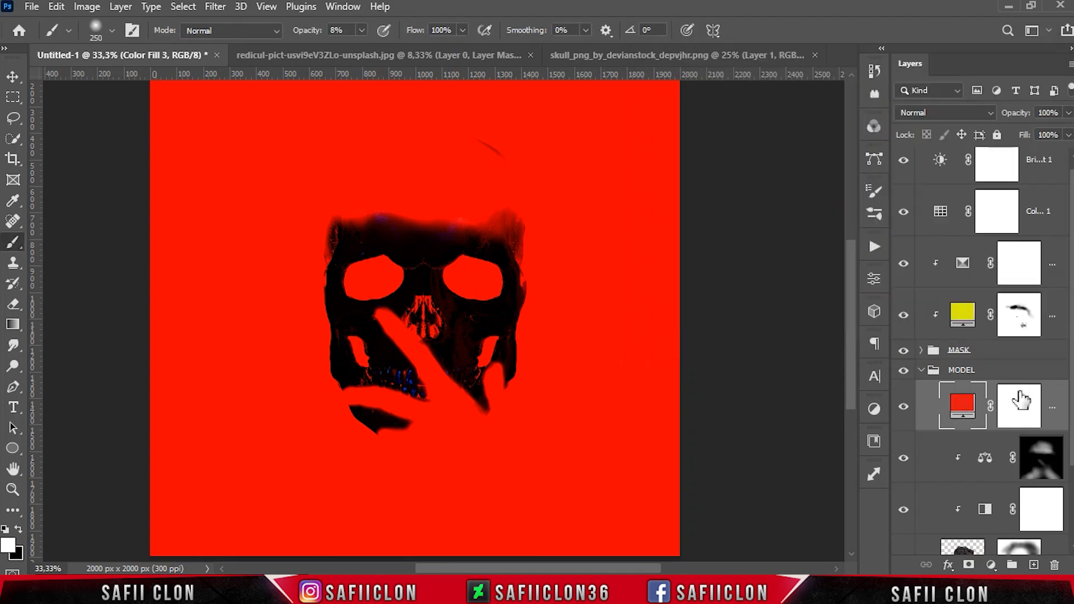
right_click(1059, 403)
left_click(917, 304)
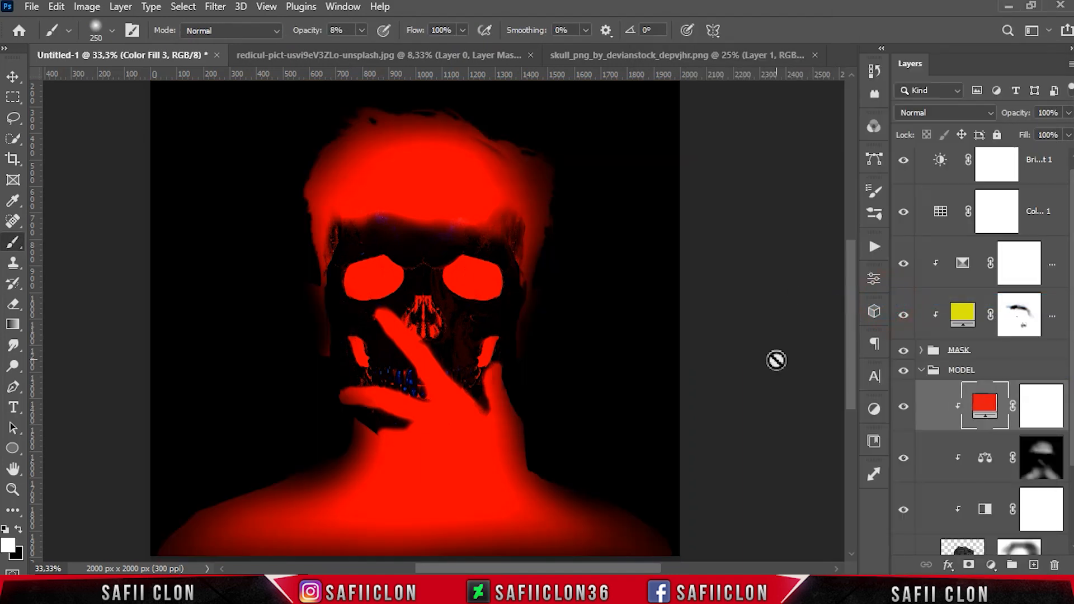
Invert the red fill layer's mask to hide the color everywhere
key("ctrl+minus")
left_click(904, 410)
left_click(904, 410)
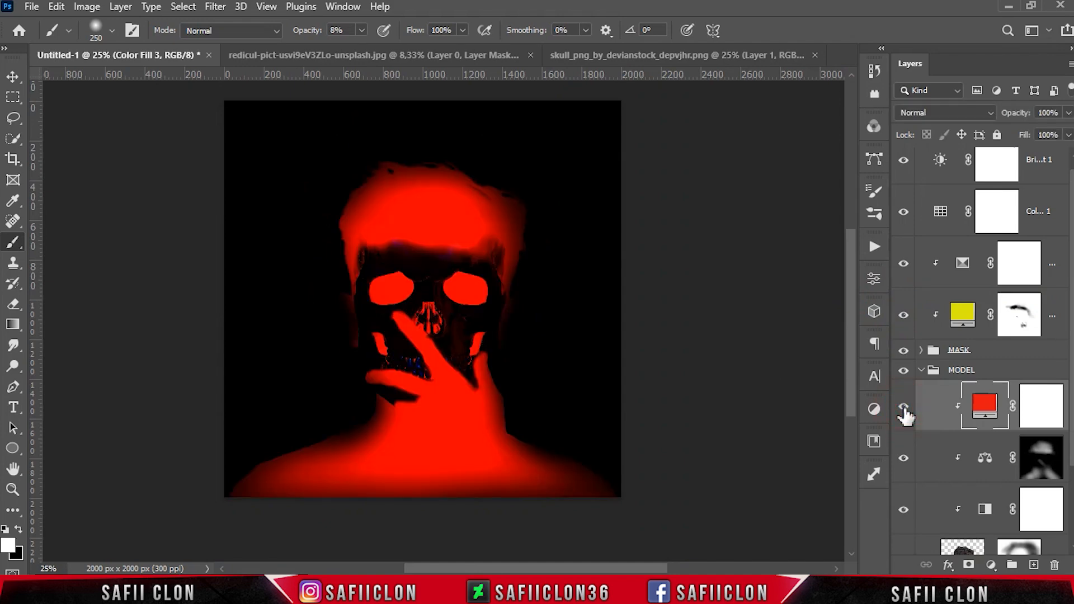
left_click(1039, 403)
key("ctrl+i")
key("ctrl+i")
Paint white at 16% opacity with a 60 px brush over both eye sockets on the red fill's mask
right_click(13, 242)
left_click(62, 243)
left_click_drag(362, 30, 369, 56)
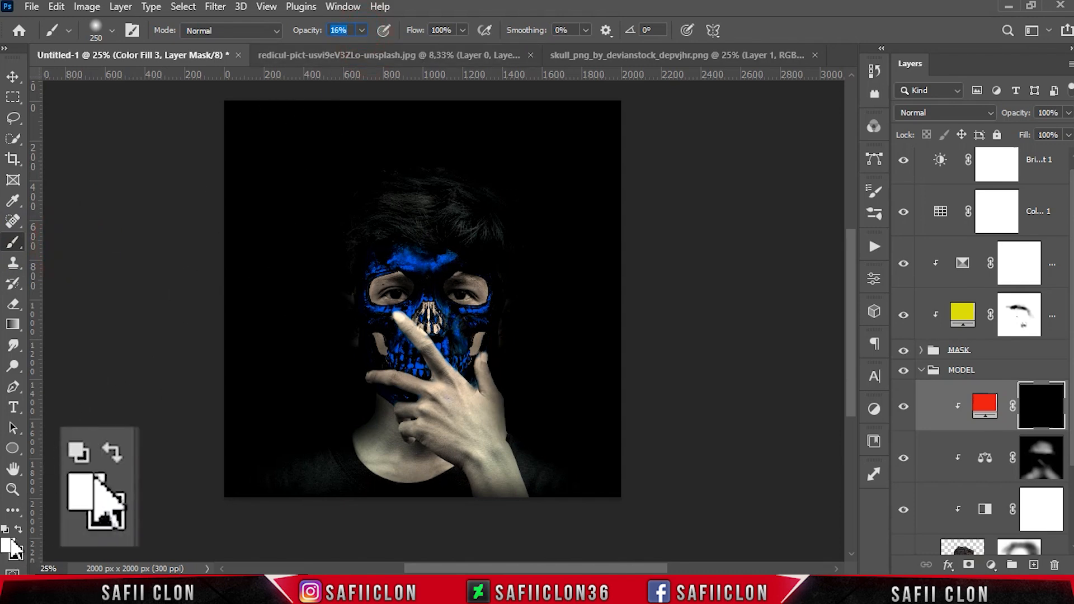
key("d")
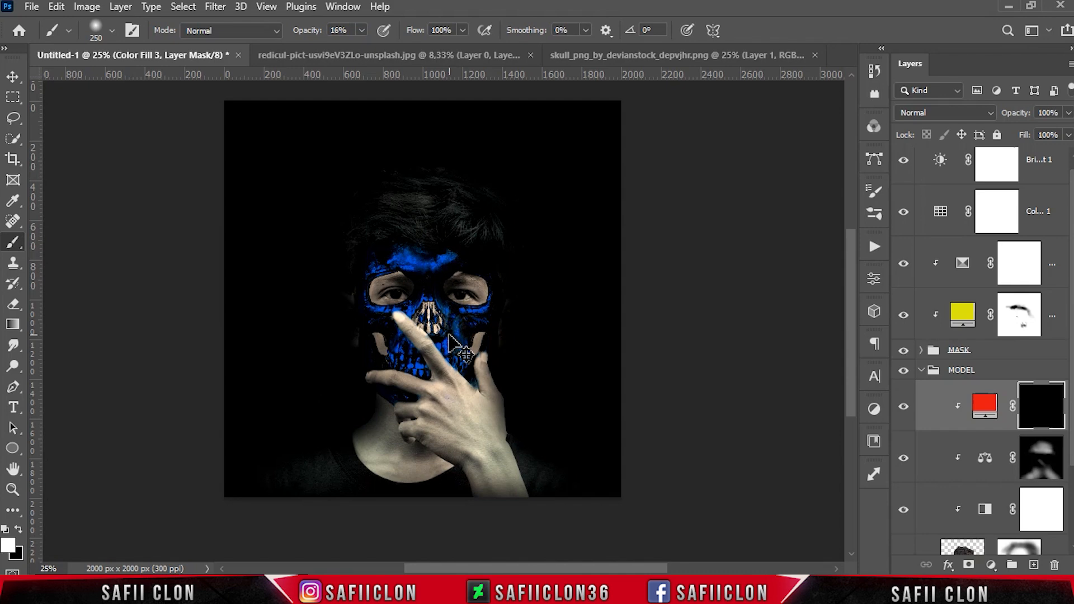
key("ctrl+plus")
key("ctrl+plus")
key("bracketleft")
key("bracketleft")
key("bracketleft")
key("bracketleft")
key("bracketleft")
key("bracketleft")
mouse_move(360, 274)
left_mouse_down()
mouse_move(340, 249)
mouse_move(392, 266)
mouse_move(348, 228)
mouse_move(324, 285)
mouse_move(352, 228)
mouse_move(367, 240)
left_mouse_up()
mouse_move(462, 268)
left_mouse_down()
mouse_move(495, 249)
mouse_move(501, 280)
mouse_move(474, 246)
mouse_move(510, 259)
mouse_move(503, 288)
mouse_move(457, 274)
left_mouse_up()
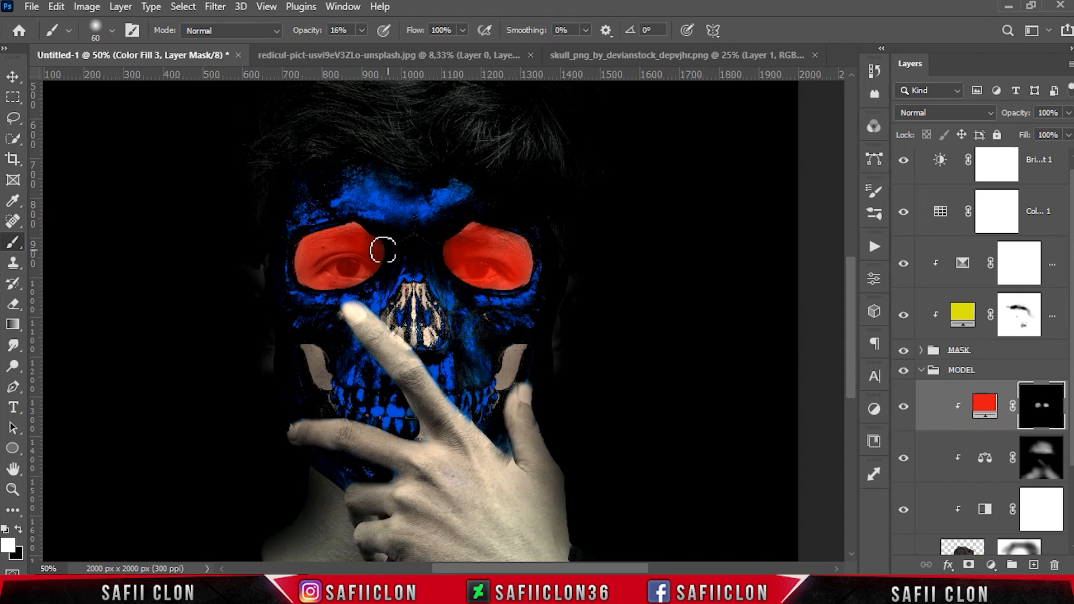
scroll(493, 288, "down", 1)
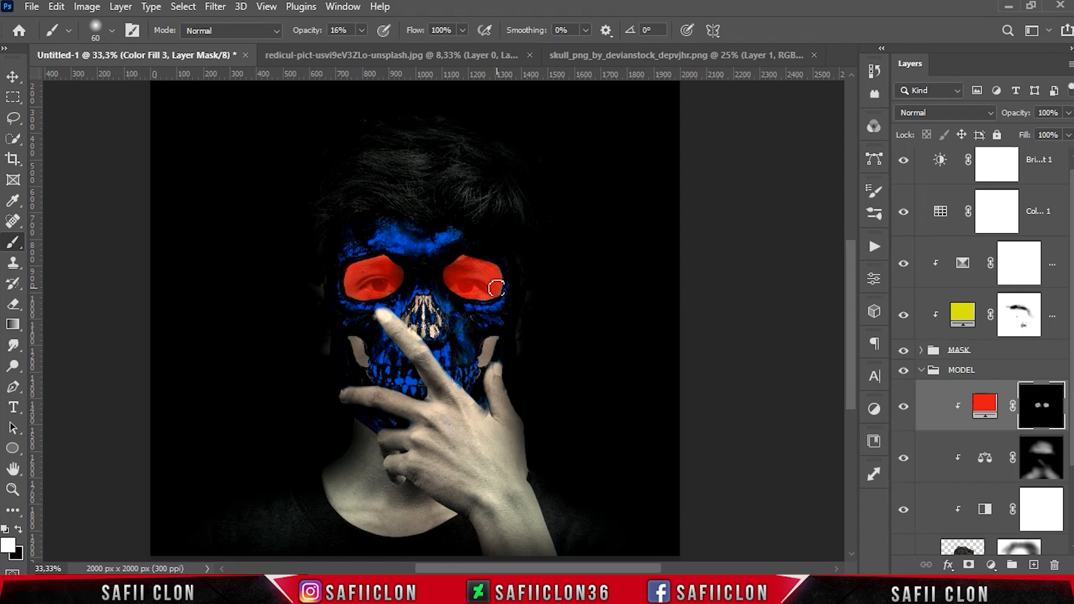
Add a Curves adjustment layer clipped to the model
left_click(986, 565)
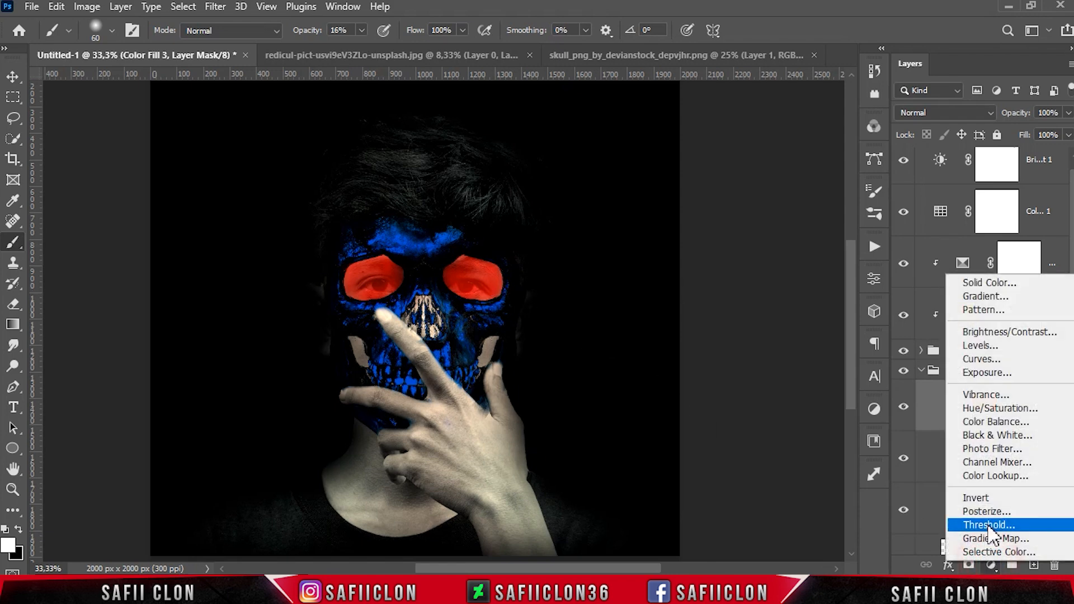
left_click(982, 361)
left_click(737, 552)
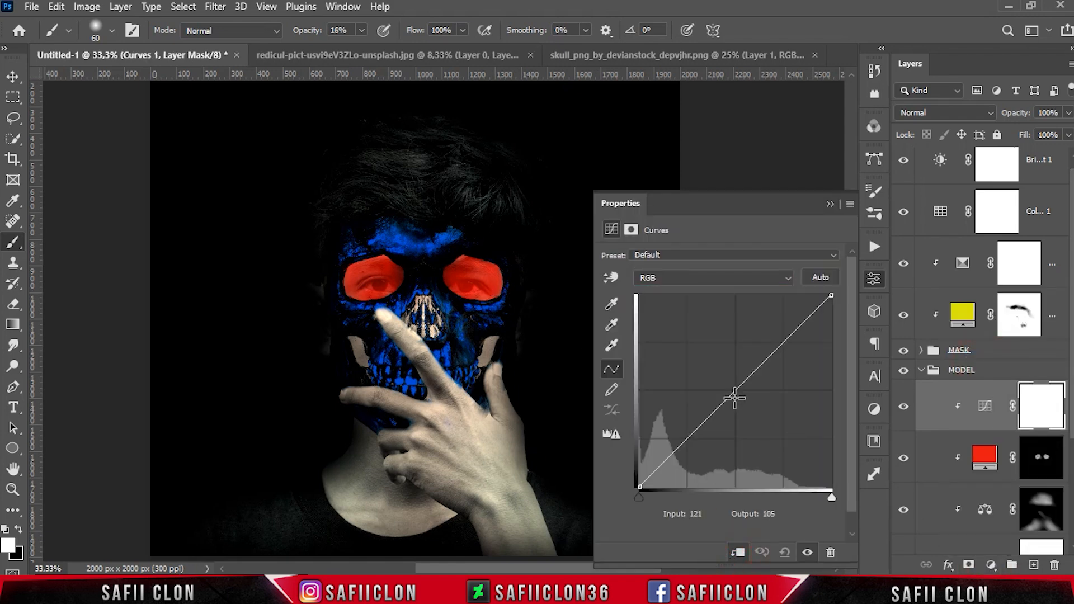
Add a midpoint to the RGB curve and set it to Input 125 and Output 129
left_click(736, 390)
double_click(704, 514)
type("129")
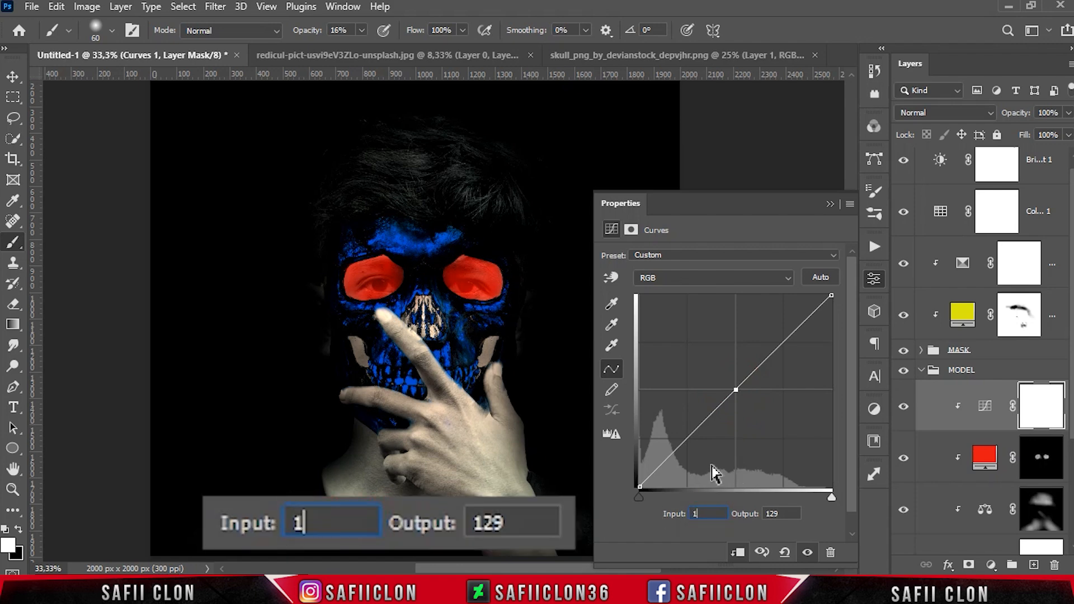
key("Tab")
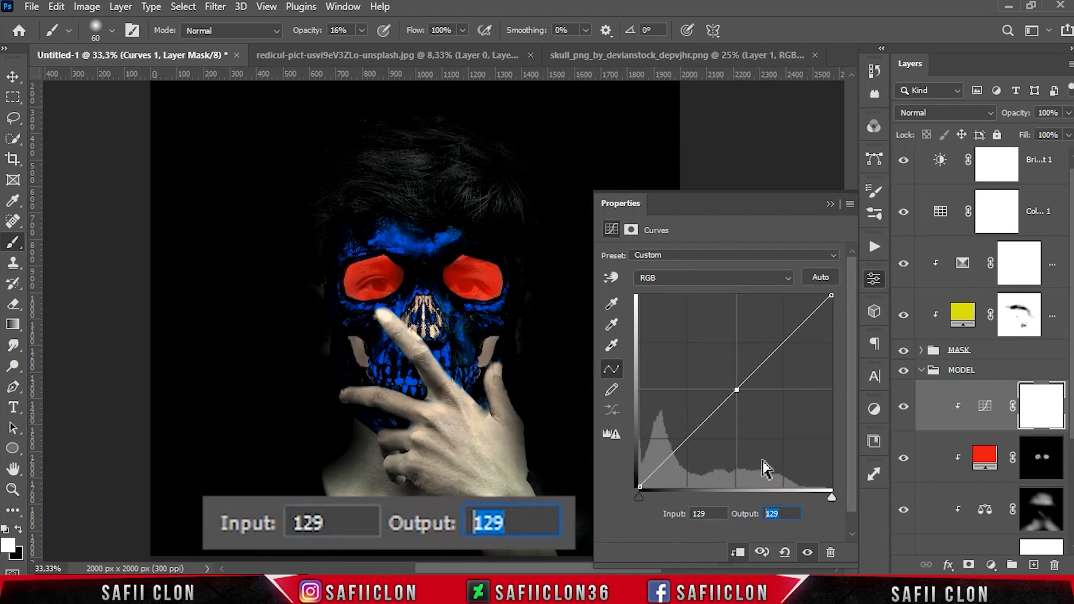
double_click(702, 514)
type("125")
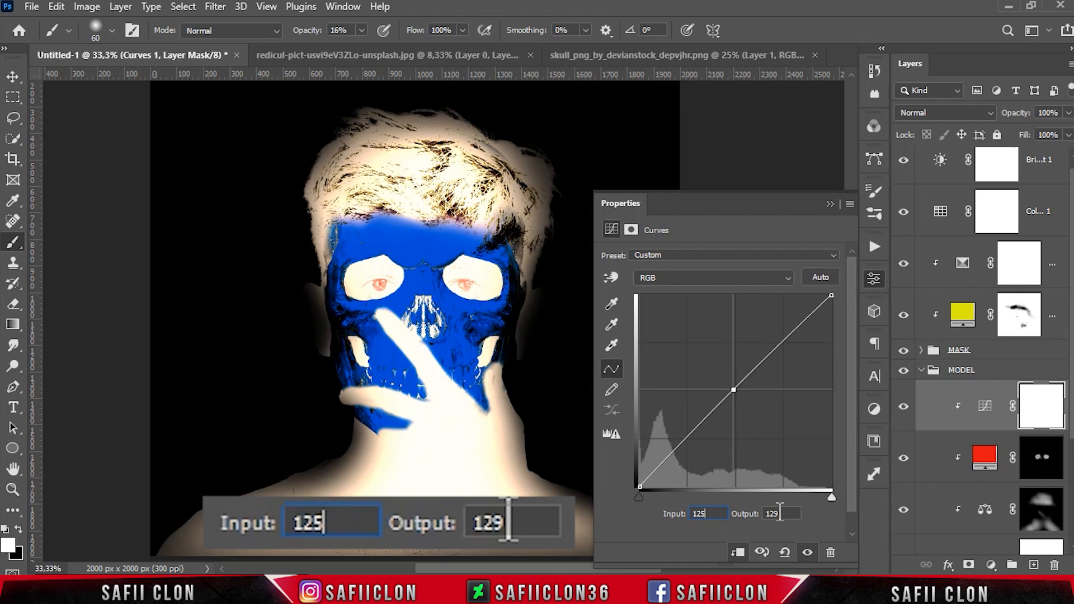
Shape the RGB curve: set the midpoint output to 119 and add points at 186/203 and 59/56
key("Tab")
type("119")
left_click(774, 353)
type("186")
left_click_drag(789, 512, 734, 513)
type("203")
left_click(685, 449)
left_click_drag(709, 513, 678, 495)
type("59")
key("Tab")
type("56")
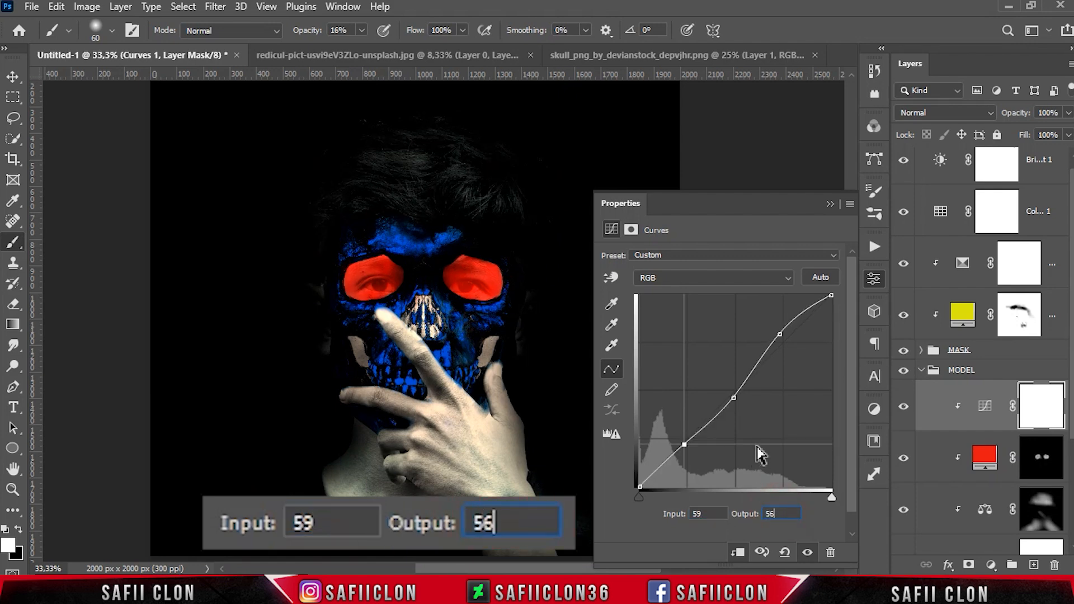
Set the curve's black point input to 6 and close the Properties panel
left_click(640, 486)
left_click(708, 513)
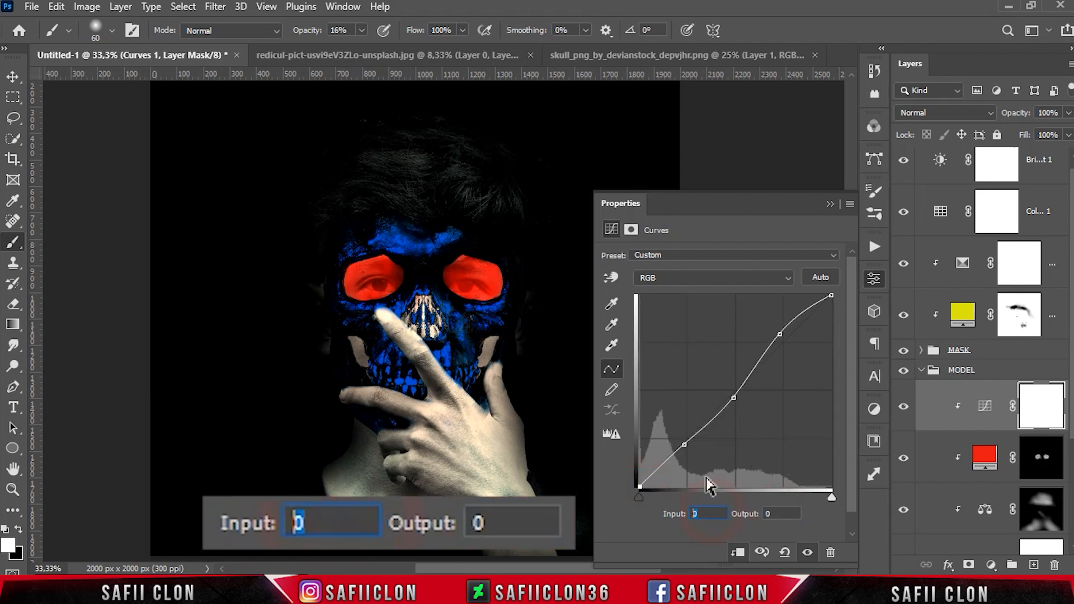
type("6")
key("Tab")
left_click(830, 203)
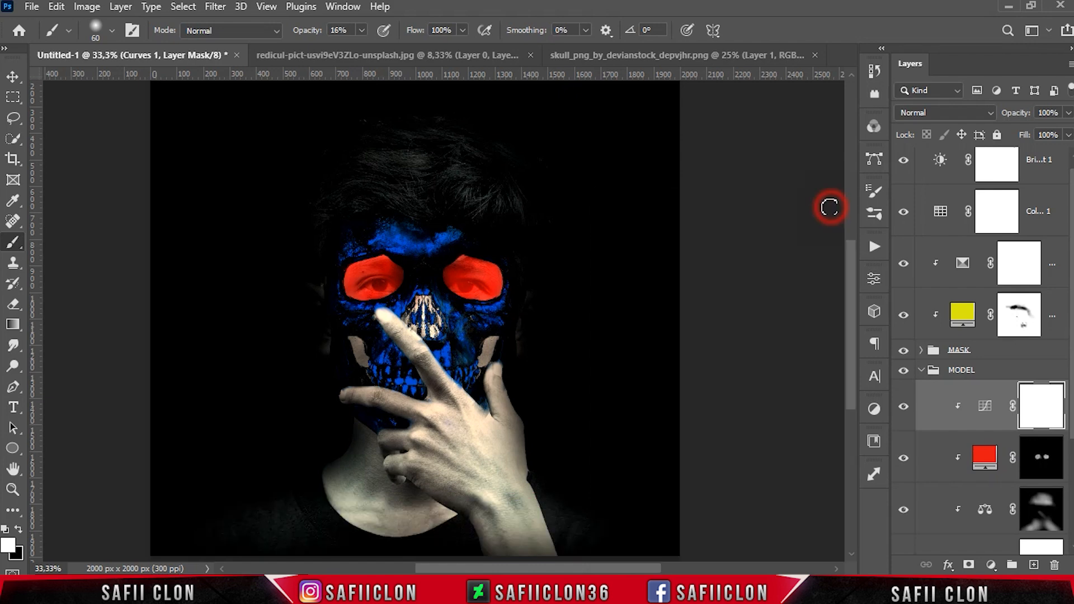
Toggle the Curves layer's visibility to compare the image before and after
left_click(903, 406)
left_click(904, 406)
left_click(904, 406)
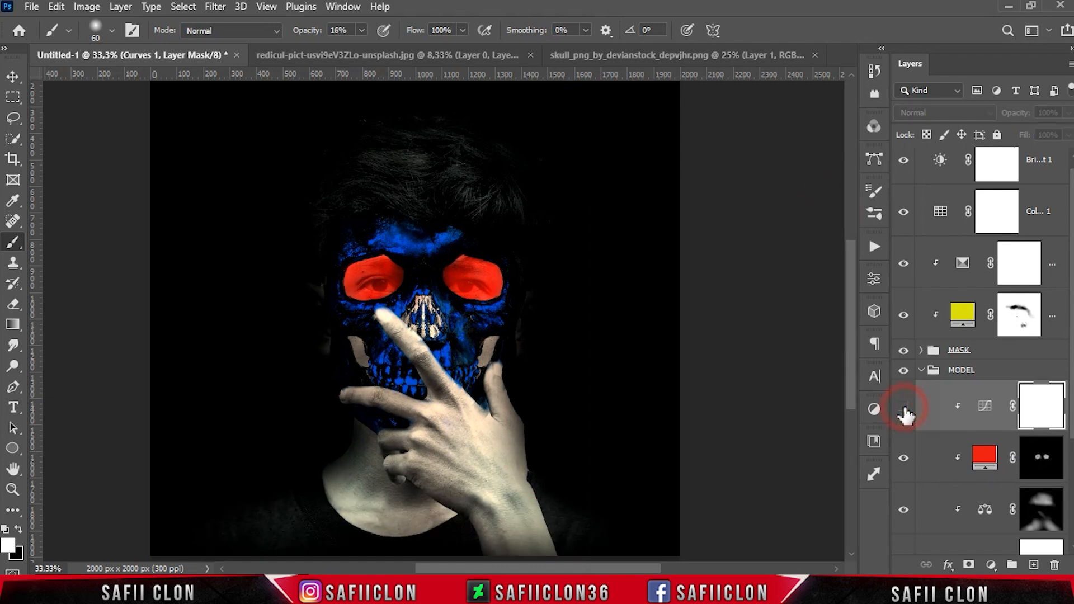
left_click(903, 406)
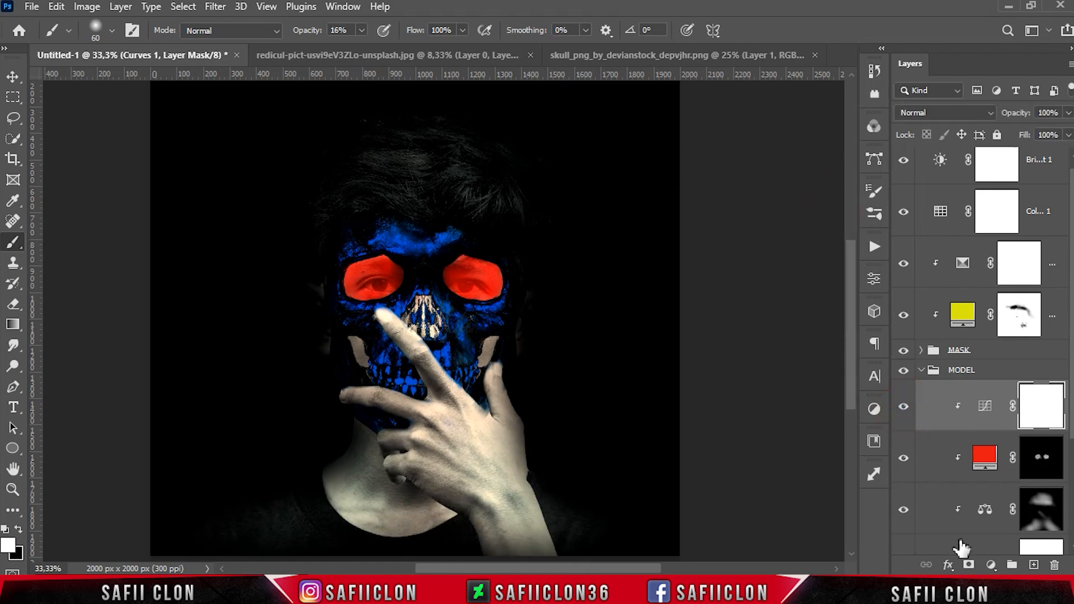
Add a Solid Color fill layer above the Curves layer with the color #260093
left_click(989, 565)
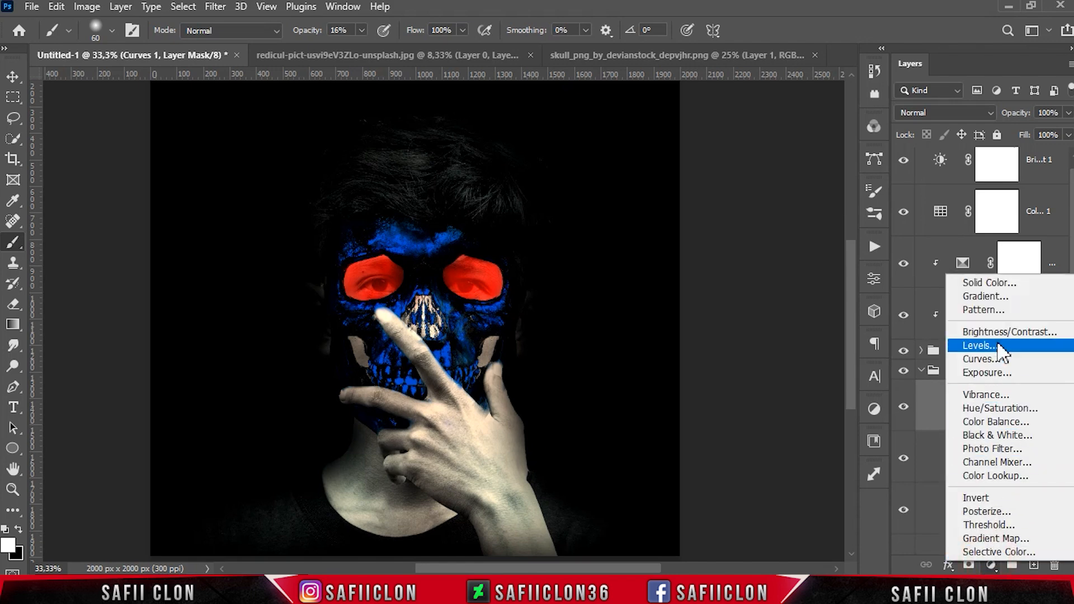
left_click(995, 286)
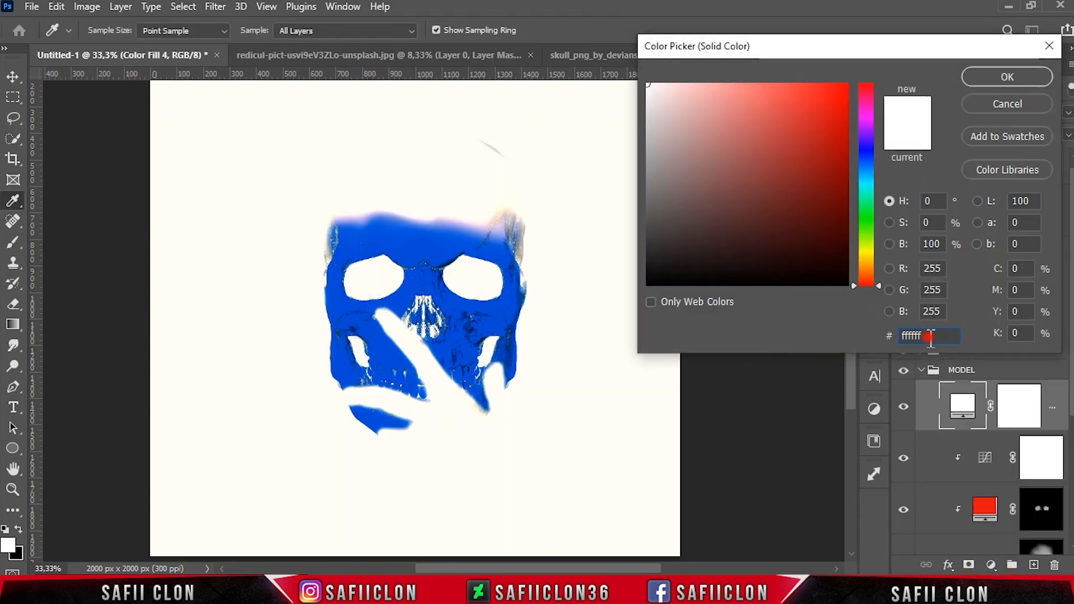
key("BackSpace")
type("2")
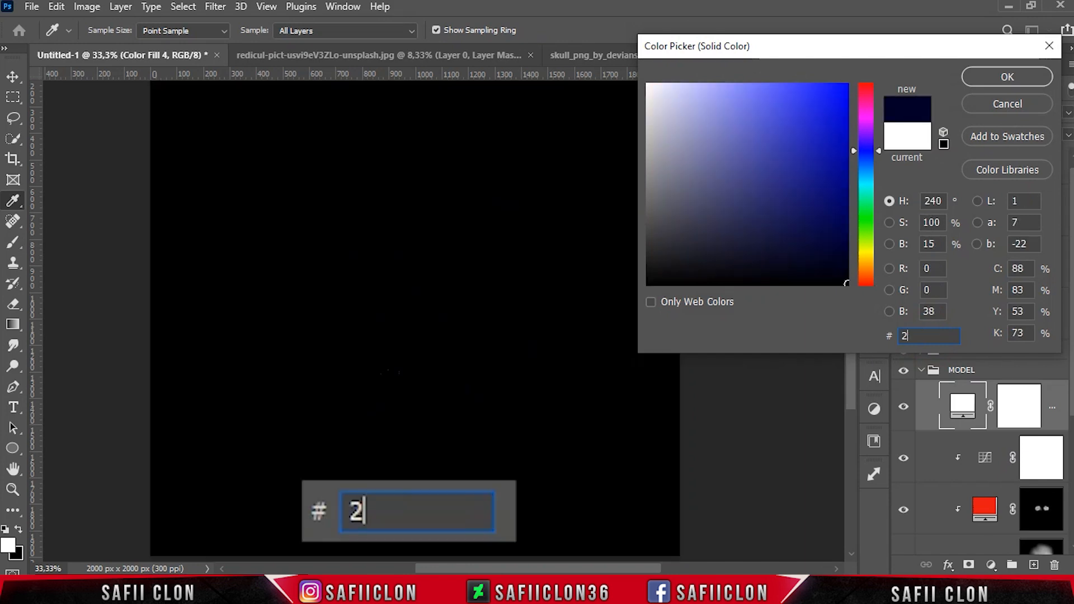
type("60093")
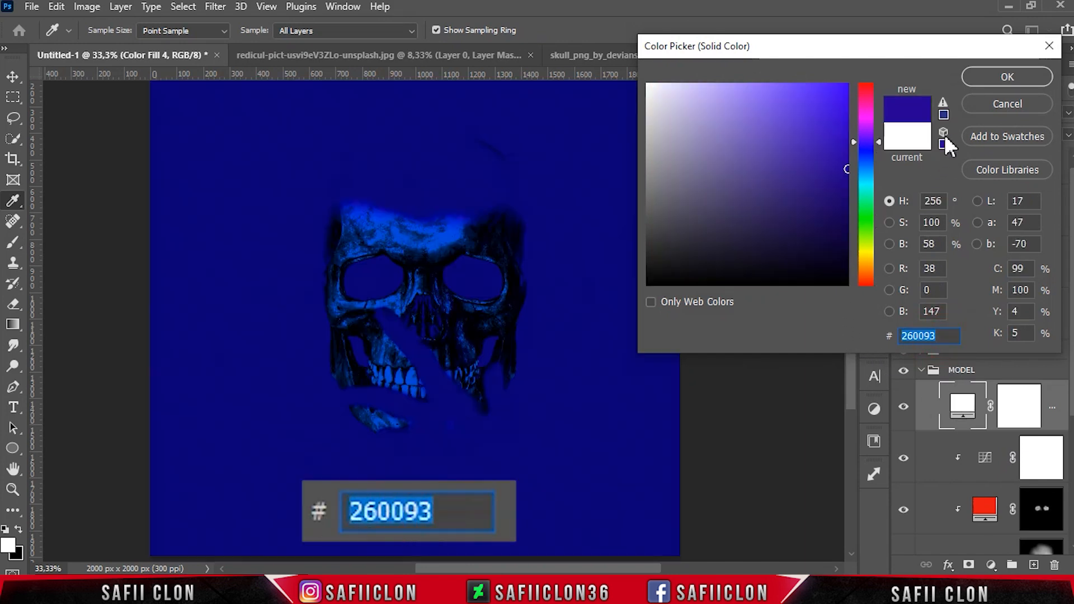
left_click(976, 76)
Clip the blue fill layer to the model and set its blend mode to Color Burn
key("b")
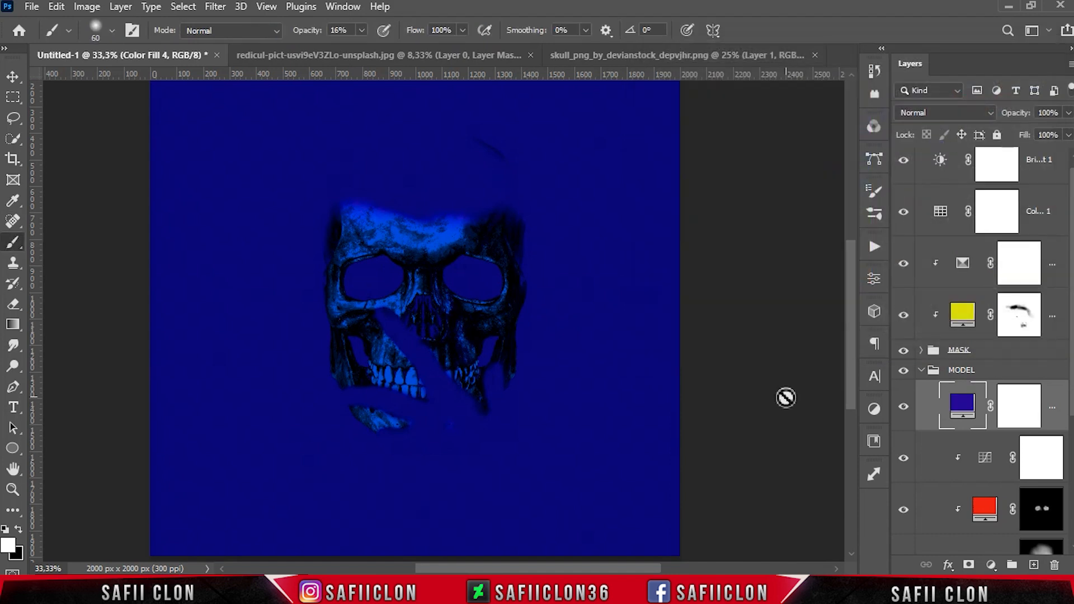
right_click(1047, 403)
left_click(881, 302)
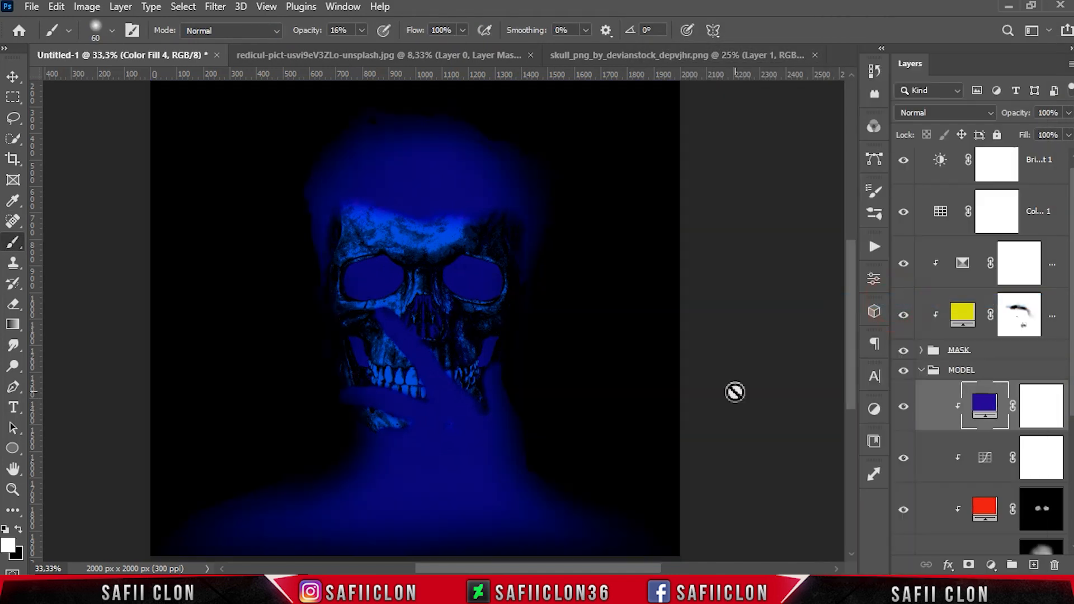
left_click(927, 112)
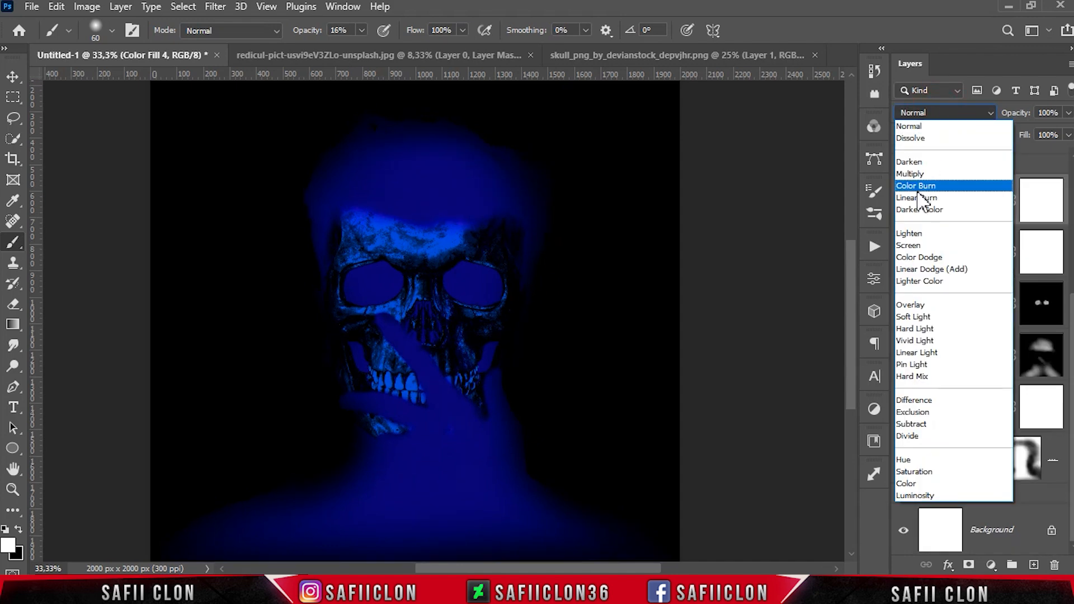
left_click(915, 186)
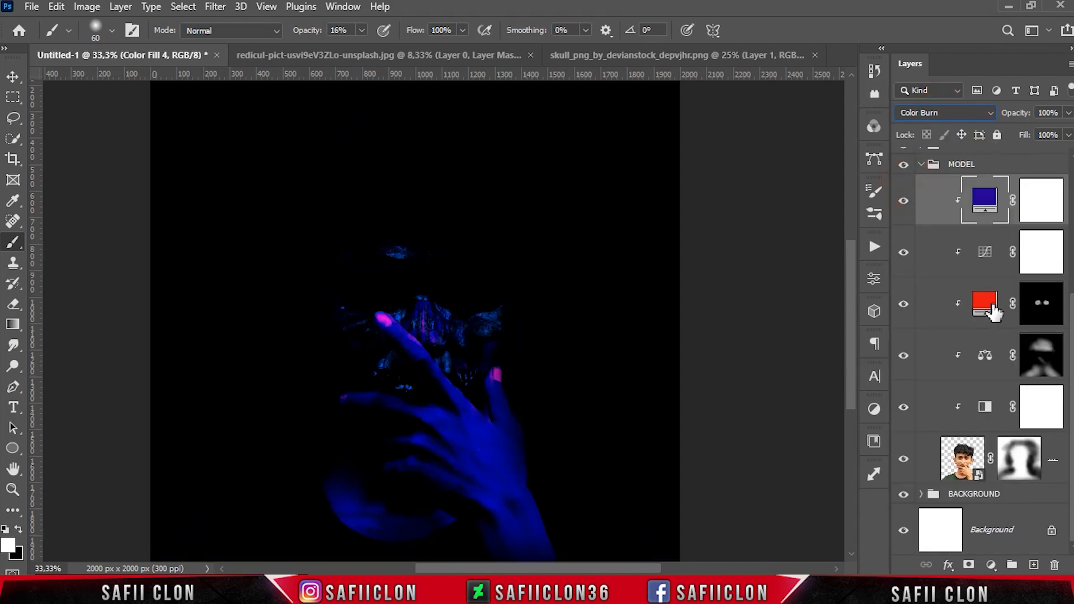
Paint black with a soft round brush at 17% opacity on the blue fill's mask around the face, hand and edges
left_click(904, 200)
left_click(904, 200)
left_click(1043, 200)
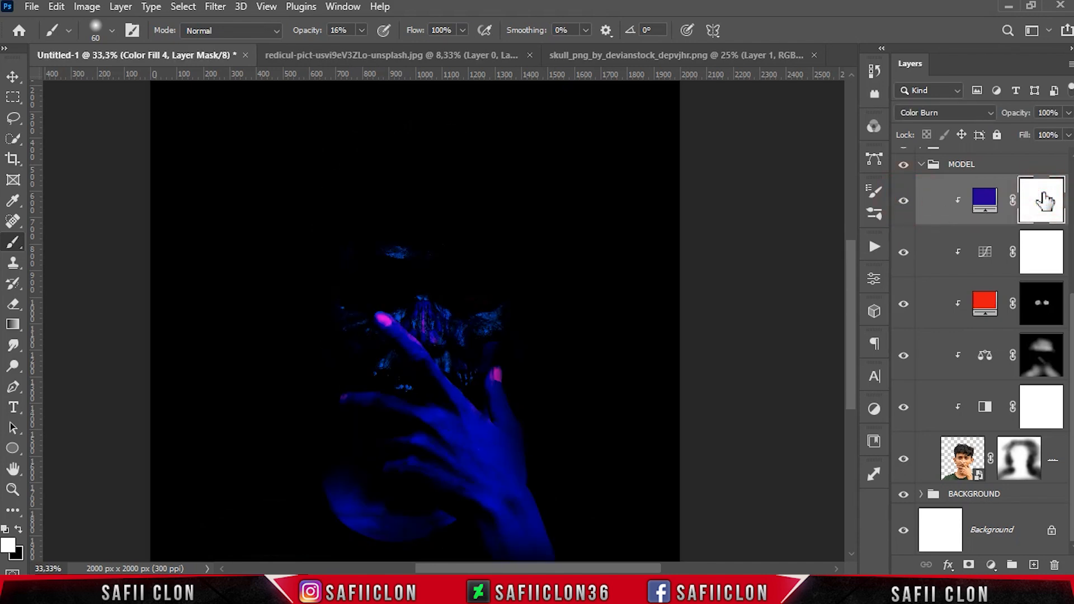
right_click(9, 246)
left_click(100, 245)
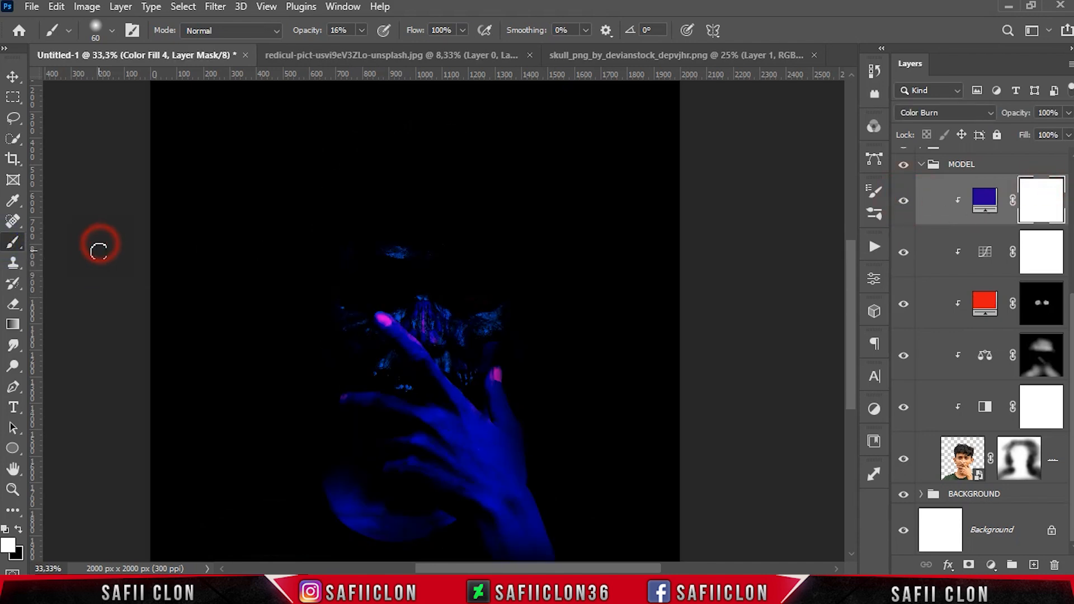
left_click(361, 31)
left_click(362, 48)
left_click(364, 32)
left_click(113, 31)
left_click(142, 235)
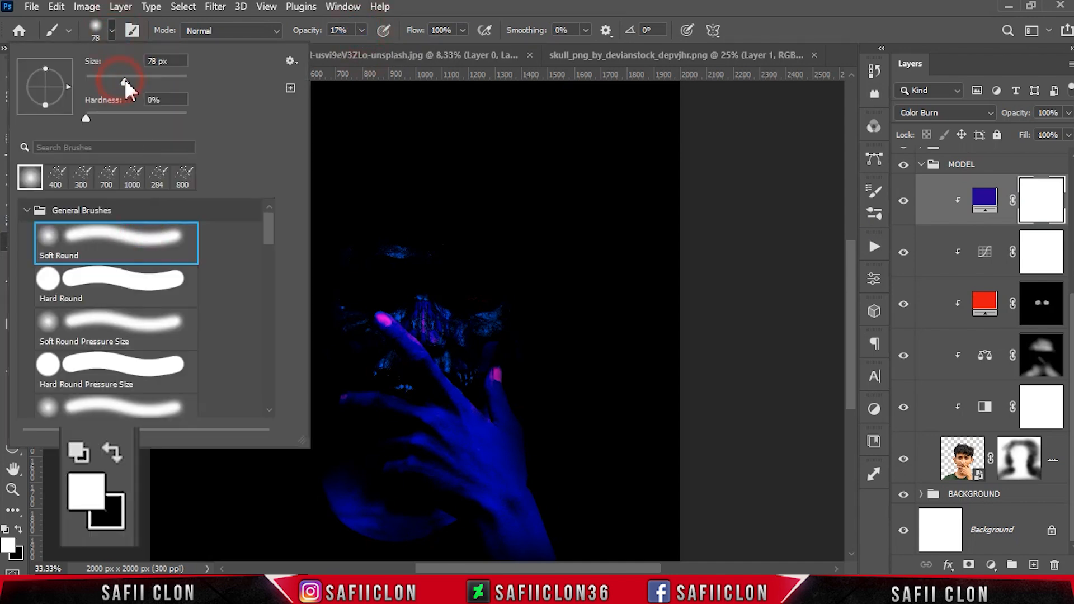
left_click(128, 39)
left_click(111, 452)
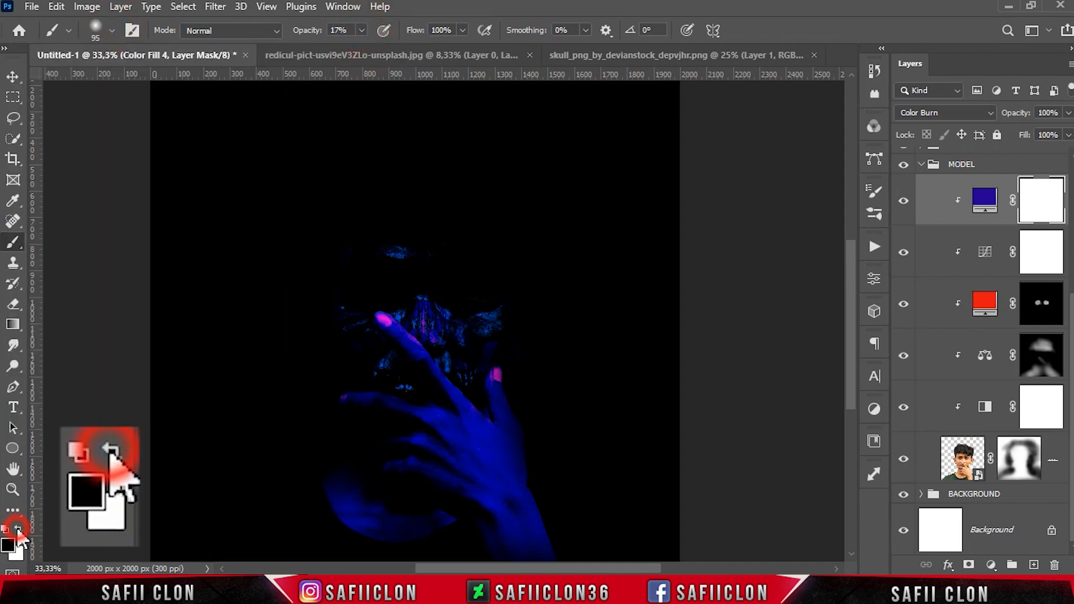
key("bracketright")
key("bracketright")
key("bracketright")
left_click(394, 290)
mouse_move(395, 288)
left_mouse_down()
mouse_move(359, 288)
mouse_move(444, 295)
mouse_move(453, 279)
mouse_move(457, 347)
mouse_move(467, 344)
mouse_move(395, 283)
left_mouse_up()
key("bracketleft")
key("bracketleft")
scroll(467, 344, "up", 2)
key("bracketright")
key("bracketright")
mouse_move(324, 254)
left_mouse_down()
mouse_move(451, 250)
mouse_move(332, 229)
left_mouse_up()
mouse_move(472, 232)
left_mouse_down()
mouse_move(511, 273)
mouse_move(350, 291)
left_mouse_up()
left_click_drag(483, 311, 519, 320)
key("bracketleft")
key("bracketleft")
key("bracketleft")
mouse_move(472, 287)
left_mouse_down()
mouse_move(334, 288)
mouse_move(381, 290)
left_mouse_up()
key("bracketright")
scroll(451, 400, "down", 2)
key("bracketleft")
key("bracketleft")
key("bracketleft")
key("bracketleft")
key("bracketleft")
key("bracketleft")
left_click(373, 373)
mouse_move(374, 365)
left_mouse_down()
mouse_move(408, 385)
mouse_move(497, 331)
left_mouse_up()
key("bracketright")
key("bracketright")
scroll(492, 341, "down", 3)
scroll(448, 391, "up", 1)
key("bracketright")
key("bracketright")
key("bracketright")
key("bracketright")
key("bracketright")
left_click_drag(358, 385, 392, 392)
left_click_drag(383, 439, 348, 439)
left_click_drag(475, 475, 363, 480)
mouse_move(228, 477)
left_mouse_down()
mouse_move(291, 448)
mouse_move(260, 481)
left_mouse_up()
mouse_move(308, 420)
left_mouse_down()
mouse_move(259, 494)
mouse_move(195, 515)
left_mouse_up()
left_click_drag(299, 471, 396, 530)
left_click_drag(614, 509, 638, 498)
mouse_move(553, 458)
left_mouse_down()
mouse_move(604, 510)
mouse_move(599, 462)
mouse_move(605, 499)
mouse_move(580, 481)
left_mouse_up()
key("ctrl+z")
left_click_drag(610, 477, 644, 504)
scroll(644, 503, "up", 1)
Continue masking the blue fill at 12% and then 5% brush opacity over the skull, hand and right side
key("1")
key("2")
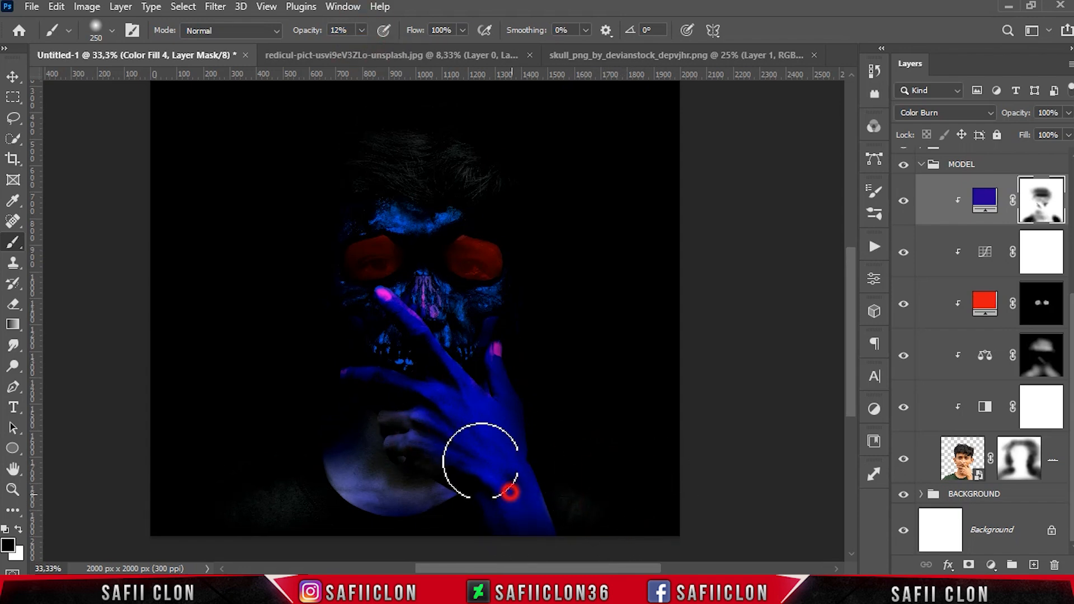
key("bracketleft")
key("bracketleft")
key("bracketleft")
mouse_move(462, 392)
left_mouse_down()
mouse_move(395, 305)
mouse_move(480, 432)
left_mouse_up()
key("bracketleft")
key("bracketleft")
key("bracketleft")
key("bracketleft")
left_click_drag(480, 432, 364, 374)
key("bracketright")
key("bracketright")
key("bracketright")
key("bracketright")
mouse_move(558, 421)
left_mouse_down()
mouse_move(523, 383)
mouse_move(548, 393)
left_mouse_up()
key("bracketleft")
key("bracketleft")
key("bracketleft")
key("bracketleft")
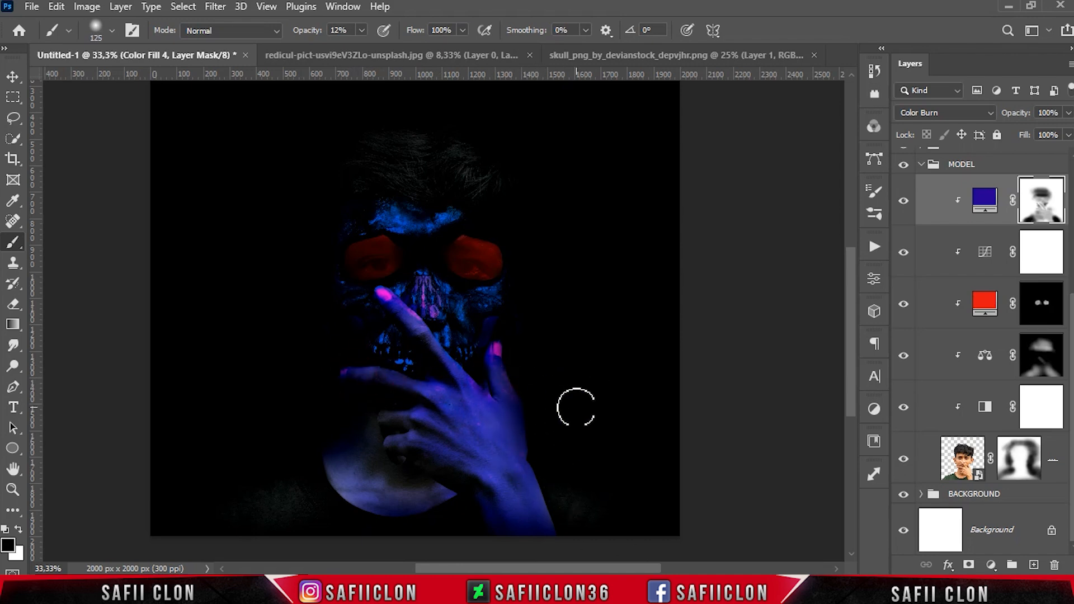
scroll(566, 475, "down", 2)
key("bracketright")
key("bracketright")
key("bracketright")
key("bracketright")
key("bracketright")
scroll(503, 509, "up", 4)
left_click_drag(361, 30, 355, 49)
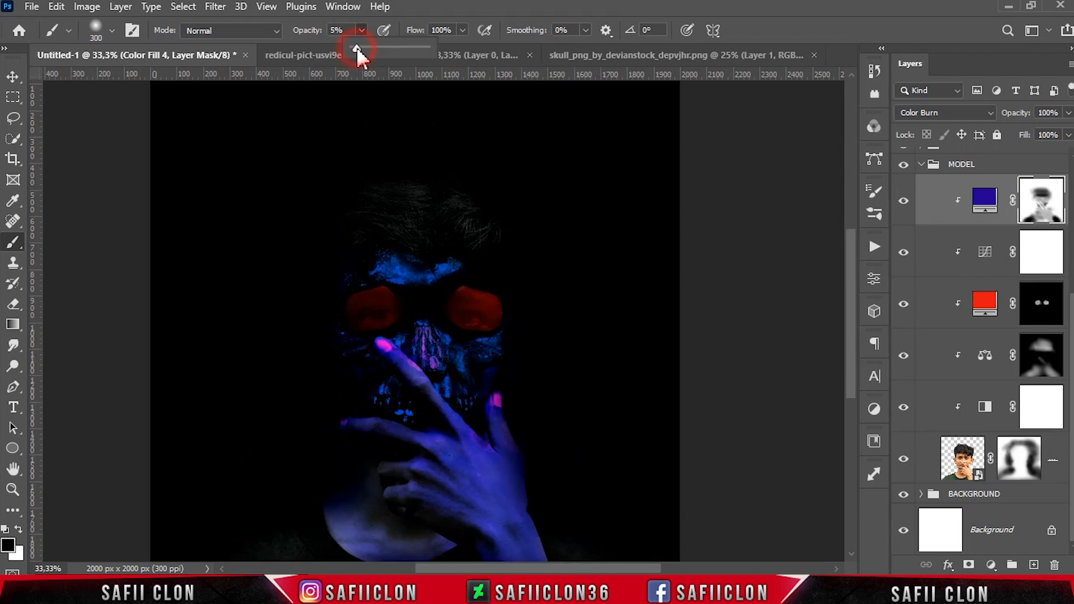
scroll(594, 458, "down", 2)
left_click_drag(558, 396, 606, 490)
key("bracketleft")
key("bracketleft")
key("bracketleft")
key("bracketleft")
key("bracketleft")
key("bracketleft")
key("bracketleft")
key("bracketleft")
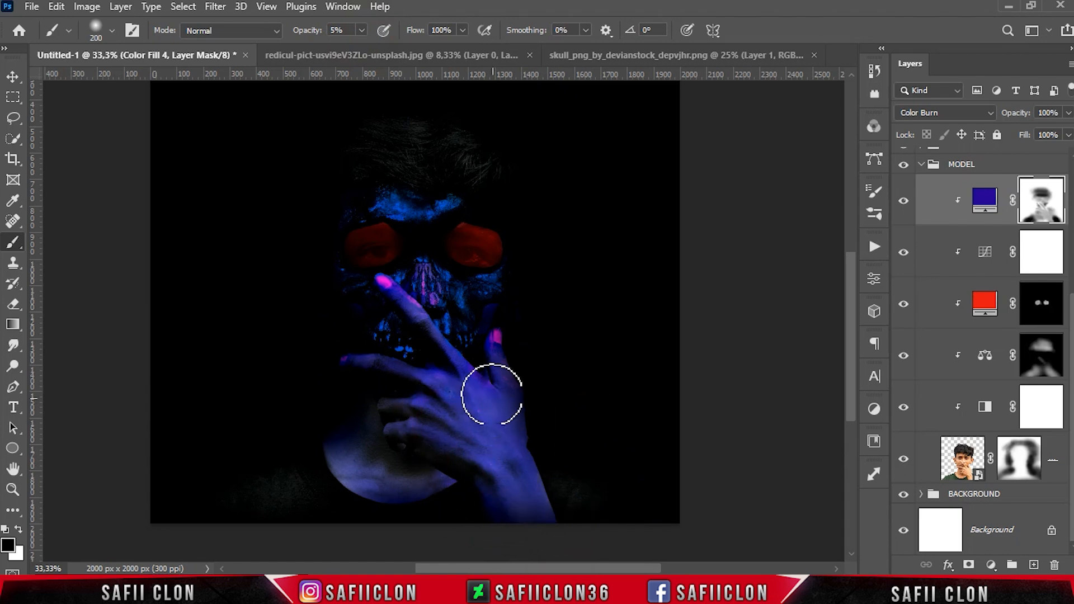
Paint the blue fill's mask at 55% opacity over the forehead, brow and left jaw to reveal the skull
mouse_move(409, 378)
left_mouse_down()
mouse_move(364, 370)
mouse_move(380, 320)
left_mouse_up()
key("bracketright")
key("bracketright")
key("bracketright")
scroll(369, 305, "up", 2)
key("bracketright")
key("5")
key("5")
key("bracketright")
key("bracketright")
key("bracketright")
left_click_drag(525, 336, 544, 395)
key("bracketleft")
key("bracketleft")
key("bracketleft")
key("bracketleft")
left_click_drag(424, 316, 437, 324)
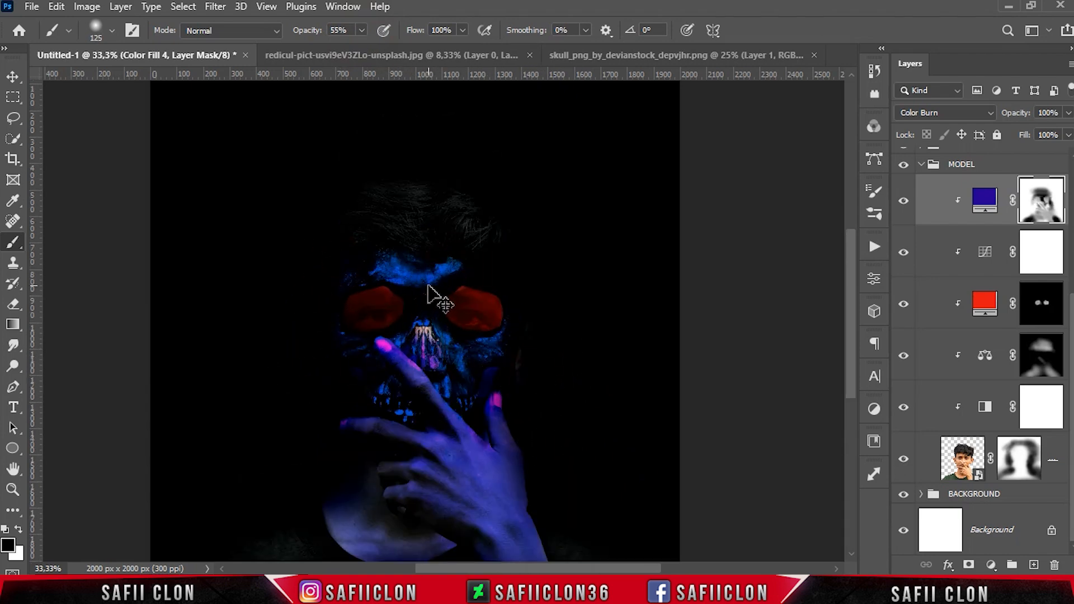
mouse_move(432, 284)
left_mouse_down()
mouse_move(397, 284)
mouse_move(401, 331)
mouse_move(355, 340)
left_mouse_up()
key("bracketright")
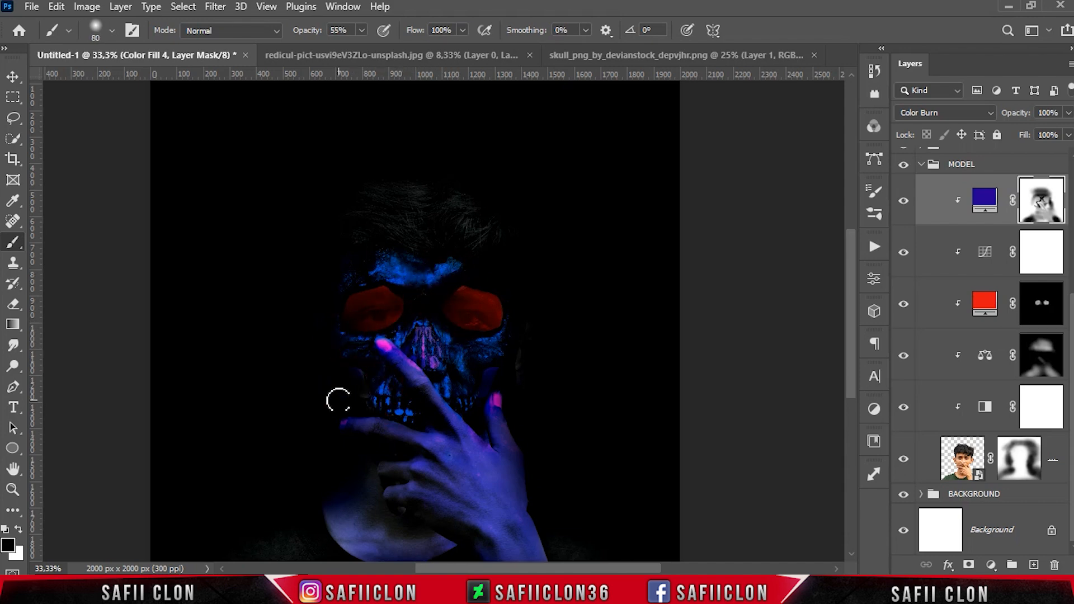
key("bracketright")
left_click_drag(307, 349, 346, 406)
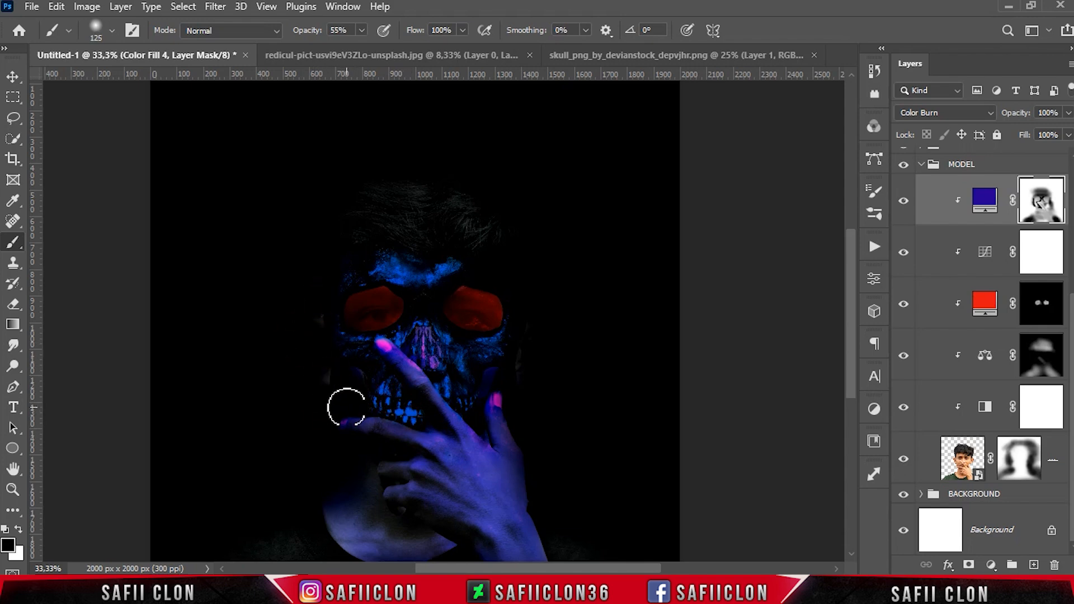
Paint the mask lightly at 11% and 8% opacity over the hair and eye sockets, toggling the fill layer to compare
left_click(451, 230)
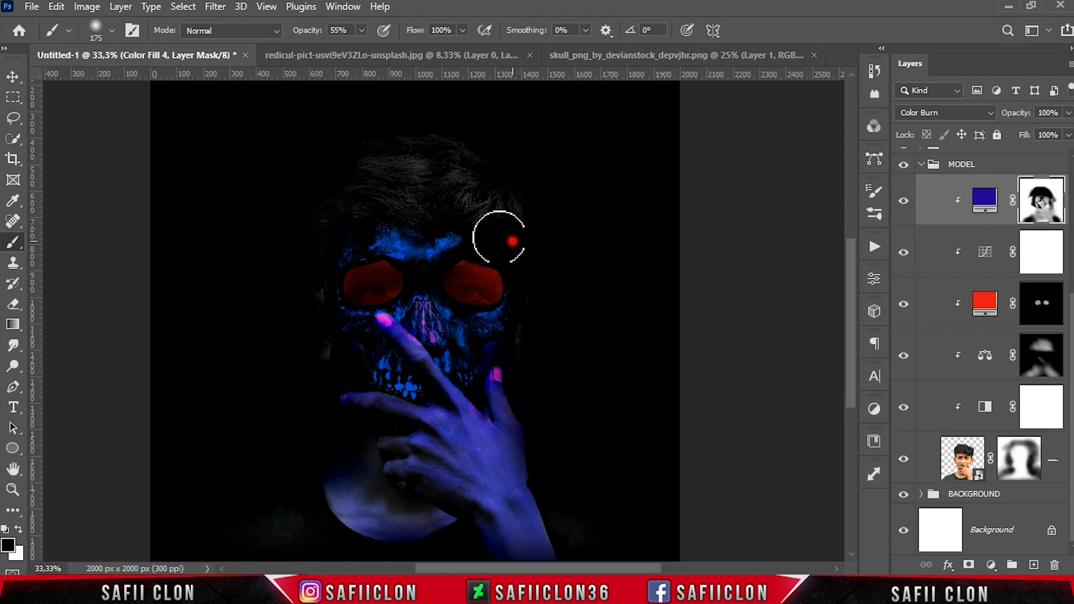
mouse_move(361, 30)
left_mouse_down()
mouse_move(359, 48)
mouse_move(327, 49)
left_mouse_up()
left_click(417, 345)
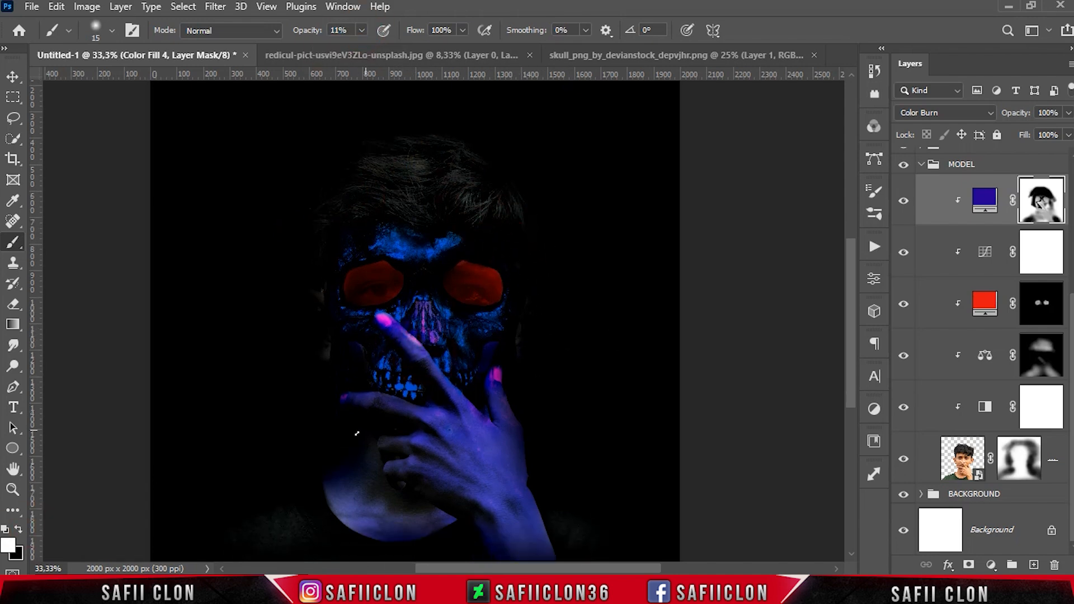
left_click(439, 492)
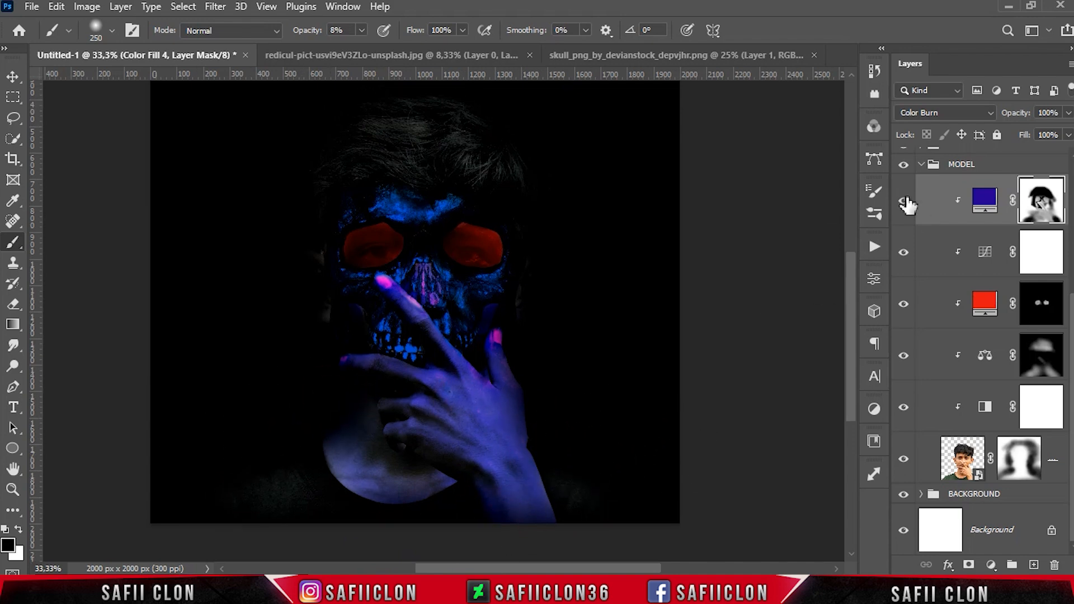
left_click(903, 201)
left_click(904, 200)
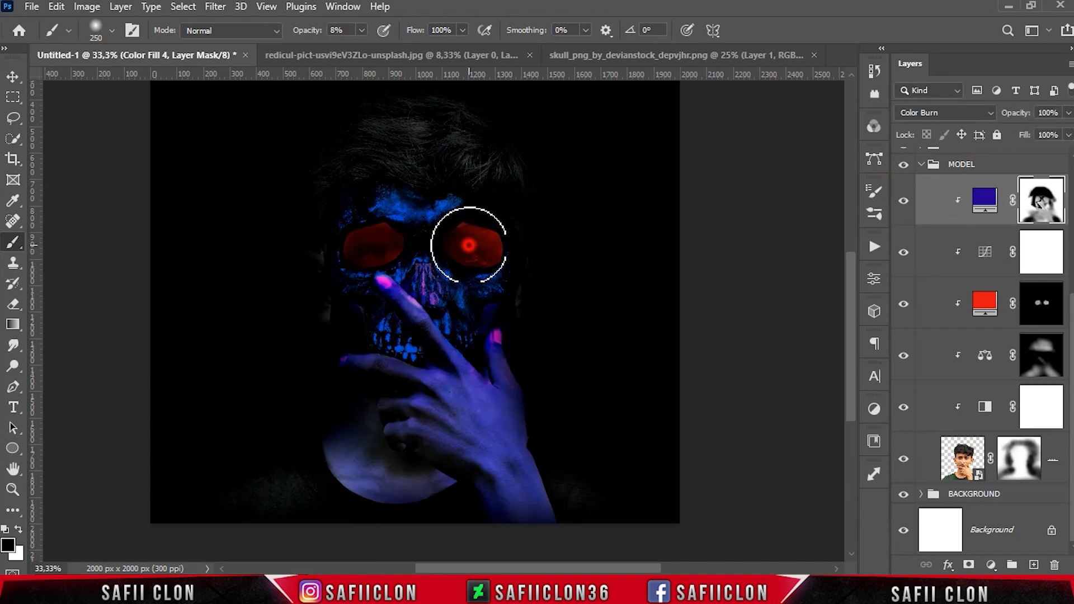
key("bracketleft")
key("bracketleft")
left_click_drag(367, 249, 396, 266)
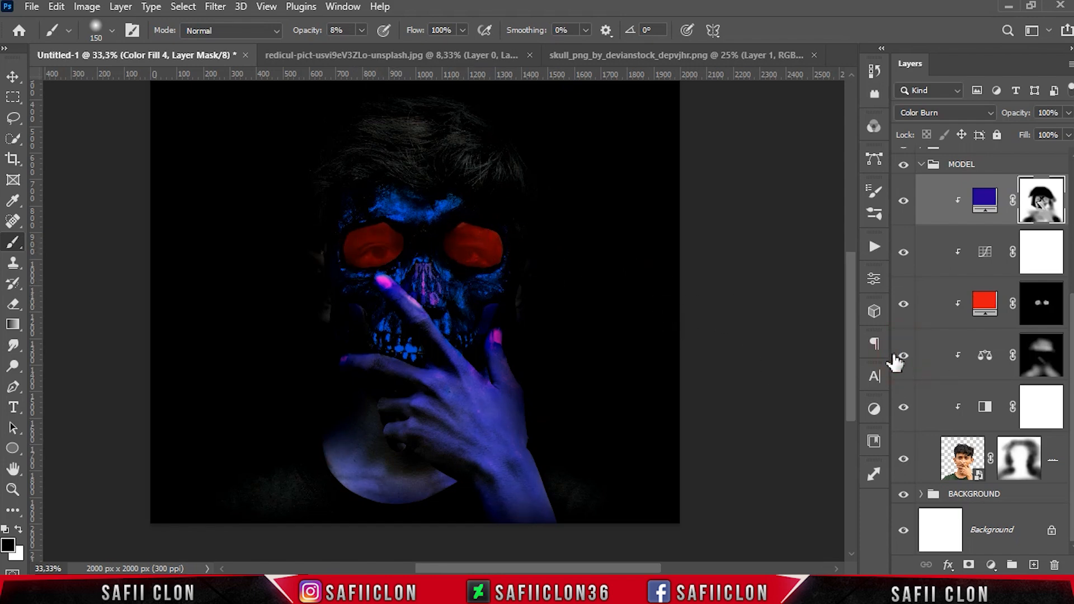
Collapse the MODEL group and select the Brightness/Contrast layer's mask
left_click(976, 165)
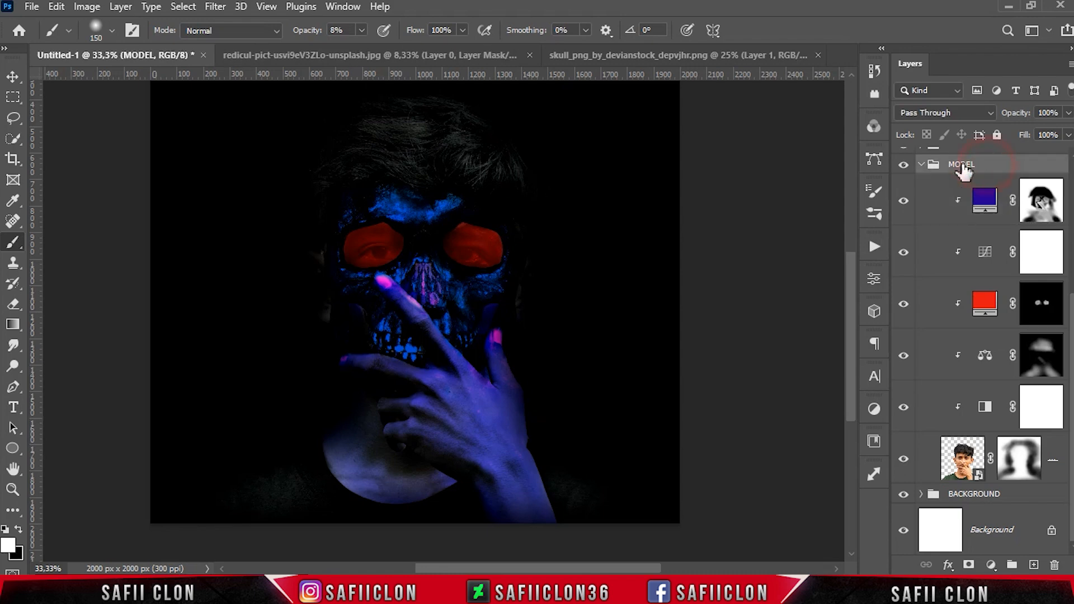
left_click(921, 165)
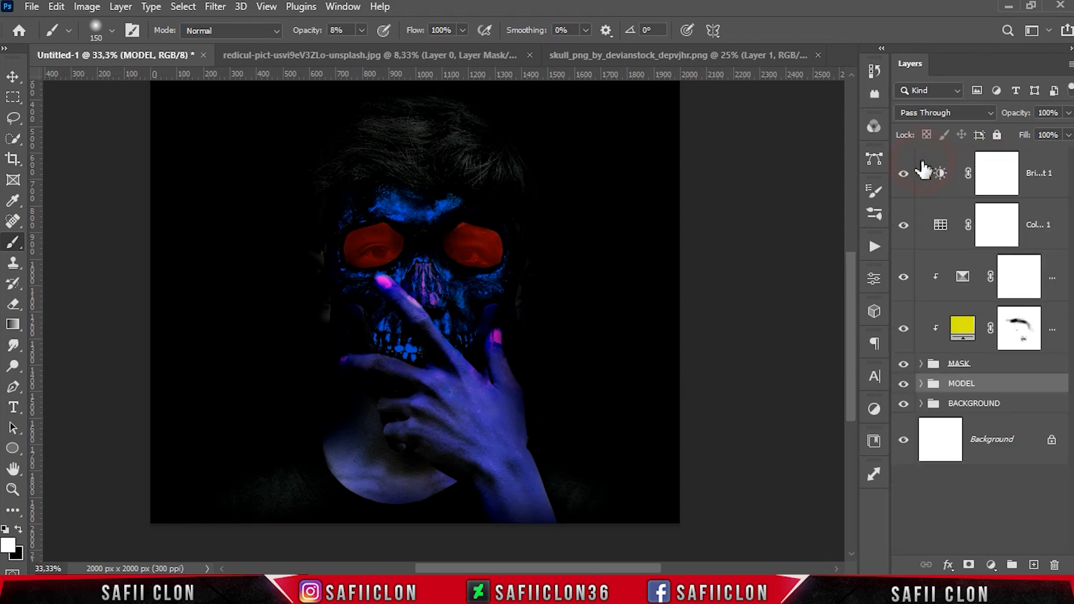
left_click(1038, 193)
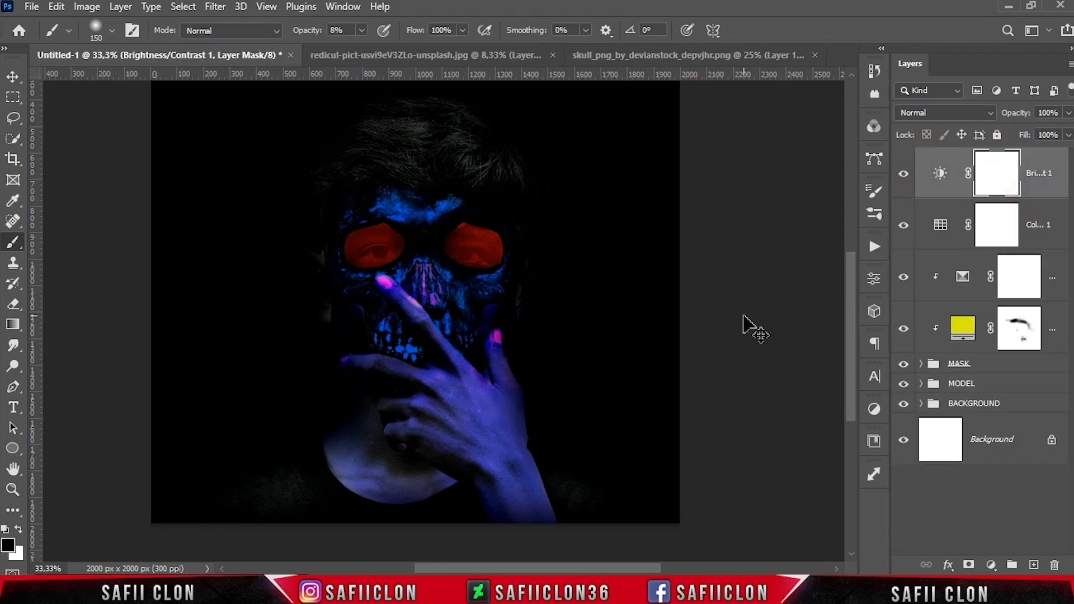
key("ctrl+minus")
scroll(743, 316, "up", 2)
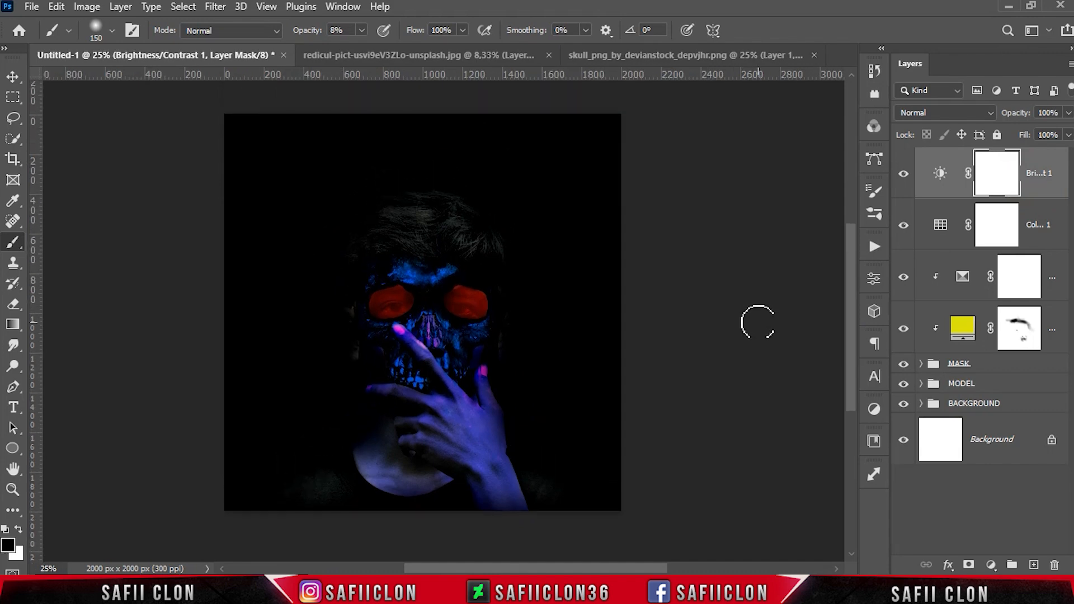
Open the fire_spark__4__by_duzulek_dbc2ffb.jpg image
left_click(32, 7)
left_click(50, 38)
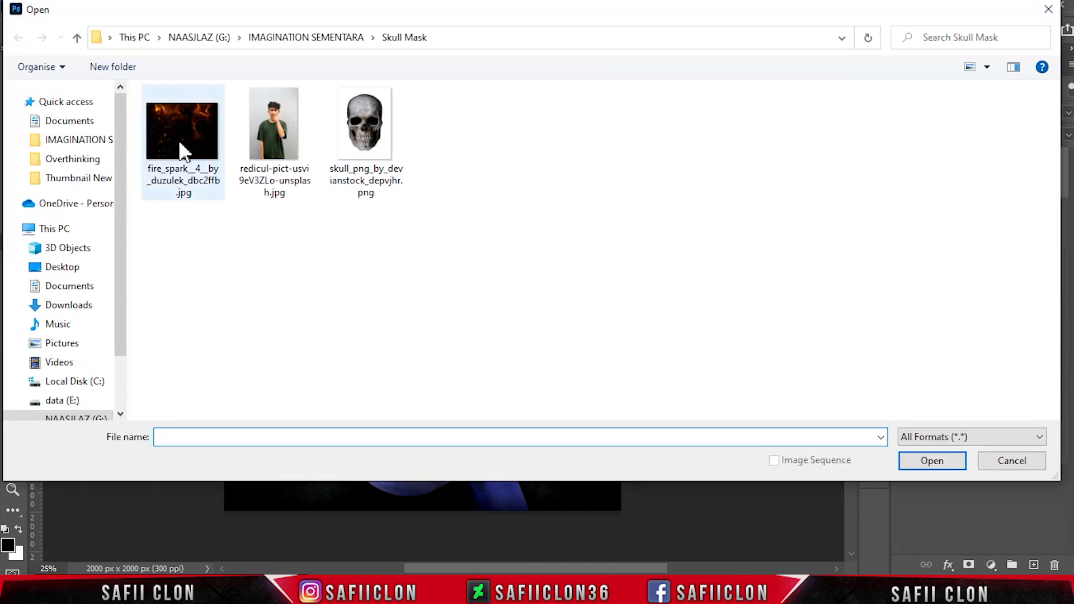
left_click(930, 463)
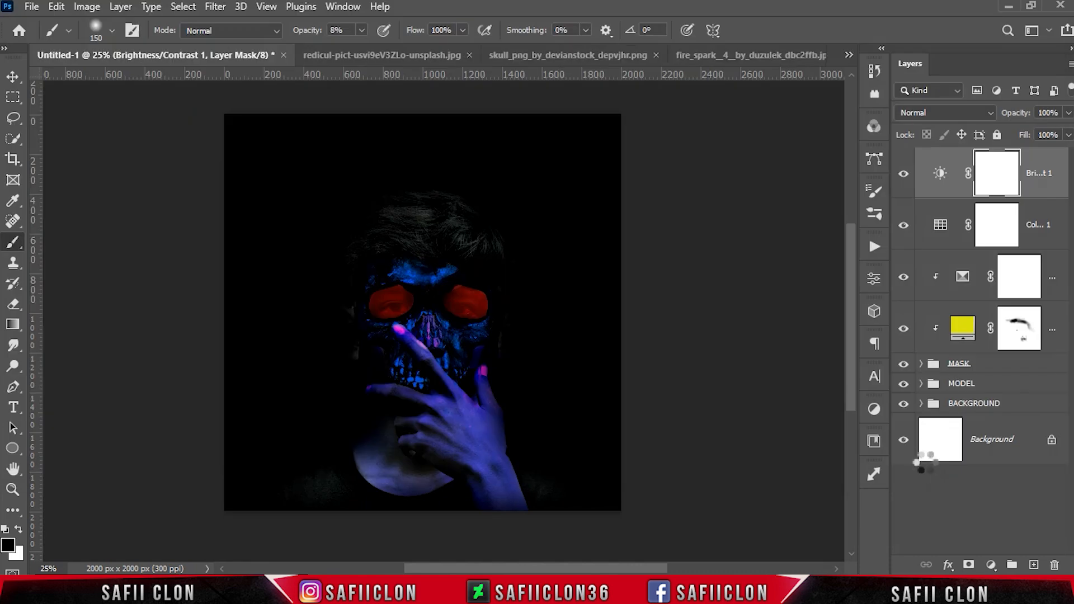
Bring the fire spark image into the composite and set its blend mode to Screen
left_click_drag(954, 190, 664, 289)
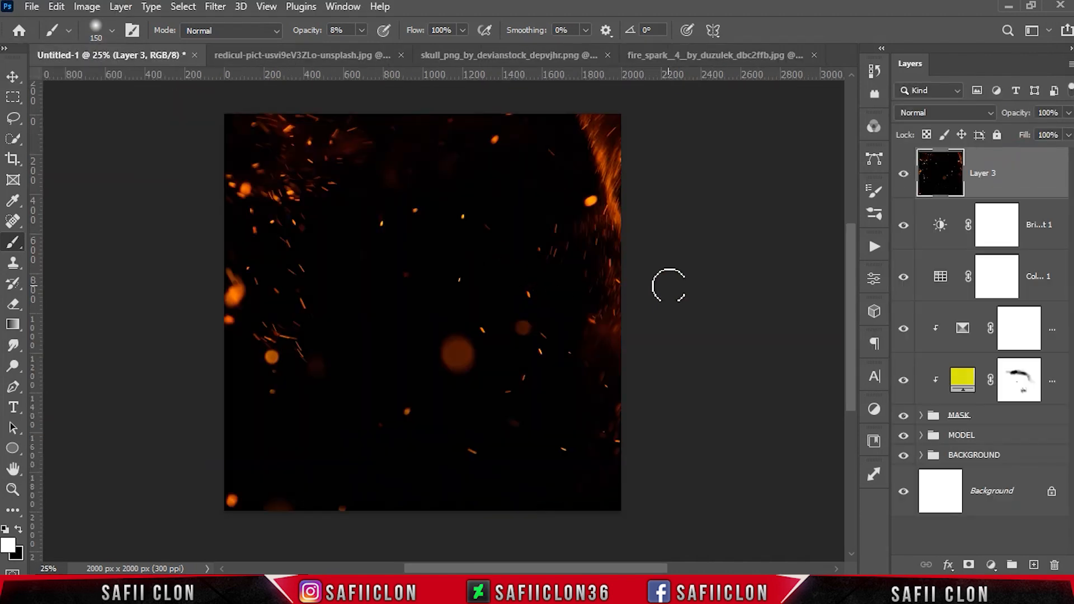
left_click(940, 111)
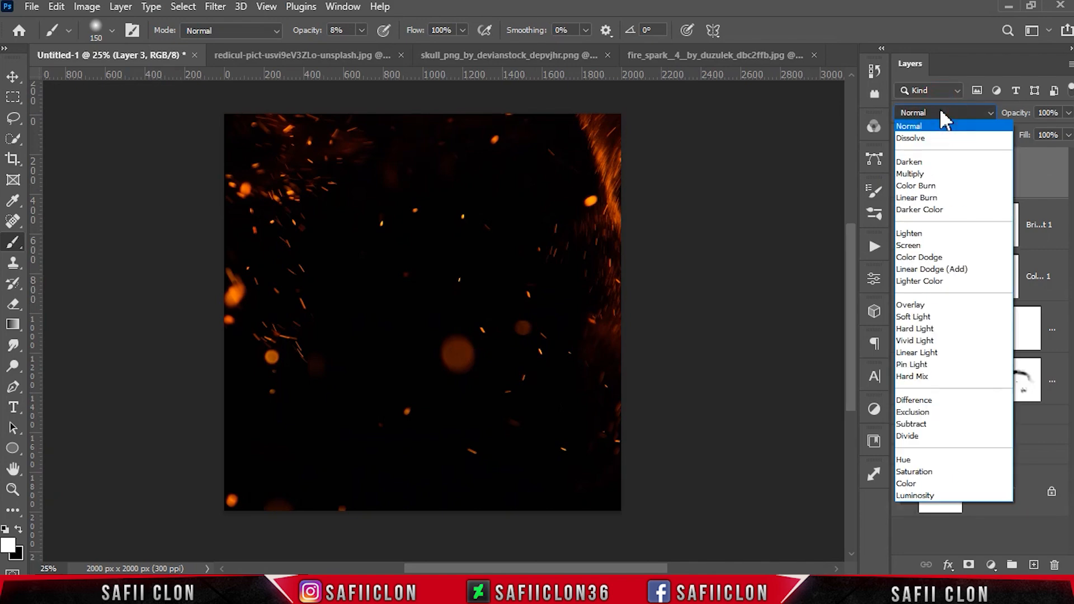
left_click(917, 245)
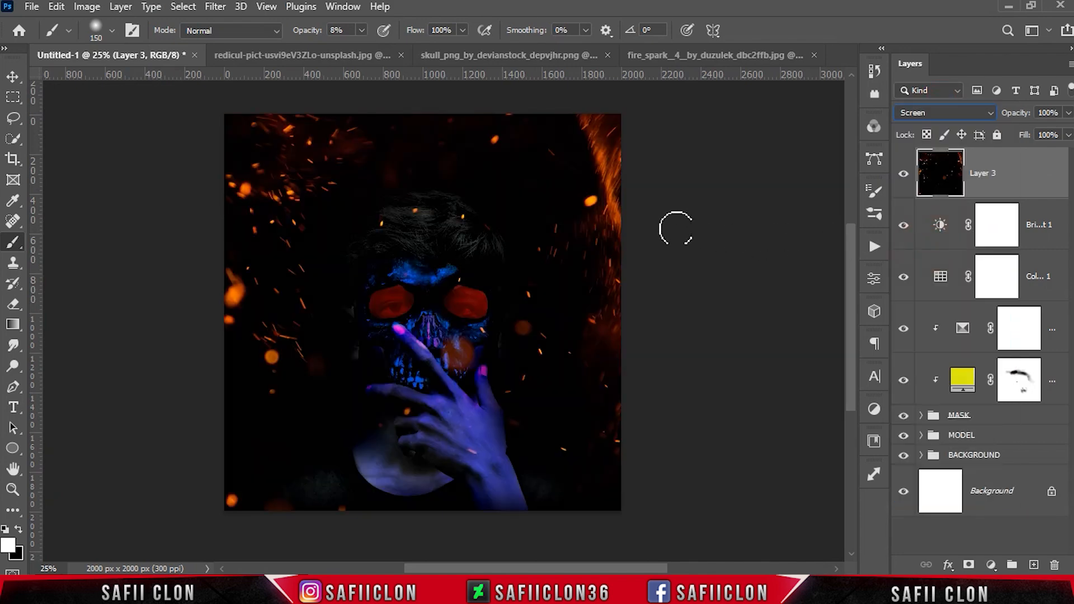
Rotate the spark layer 90° with Free Transform and scale and position it to cover the canvas
key("ctrl+minus")
key("ctrl+t")
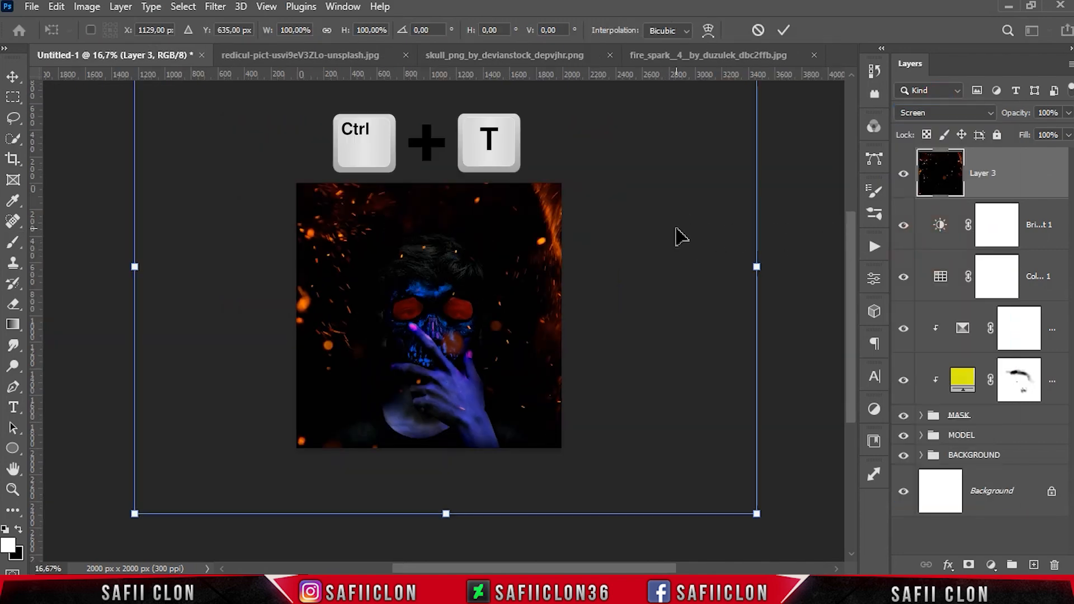
right_click(457, 250)
left_click(520, 514)
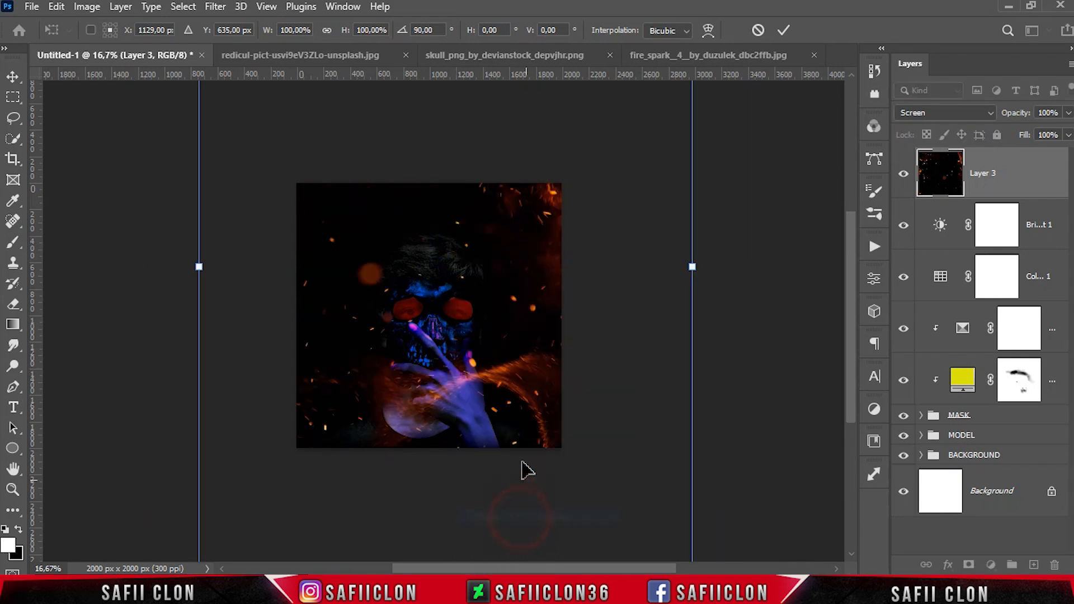
left_click_drag(528, 288, 471, 319)
left_click_drag(633, 295, 596, 379)
mouse_move(619, 160)
left_mouse_down()
mouse_move(641, 138)
mouse_move(625, 155)
left_mouse_up()
left_click_drag(576, 274, 548, 286)
left_click_drag(596, 166, 623, 131)
left_click_drag(531, 349, 550, 367)
mouse_move(539, 335)
left_mouse_down()
mouse_move(541, 317)
mouse_move(547, 353)
left_mouse_up()
key("ctrl+plus")
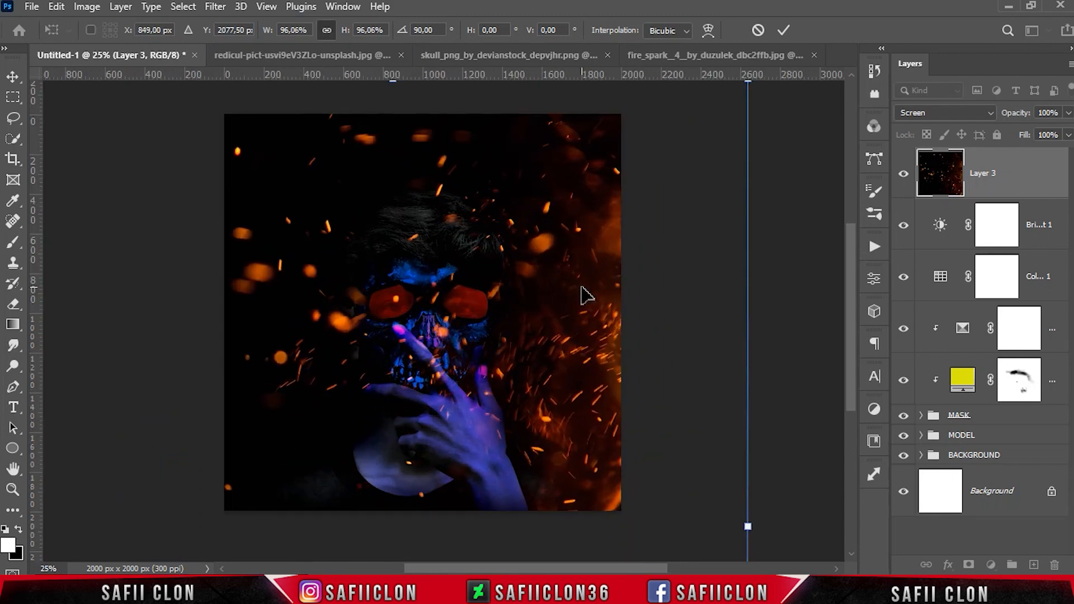
left_click(783, 29)
Add a layer mask to the spark layer and paint it black at 39% opacity to hide sparks over the face
key("b")
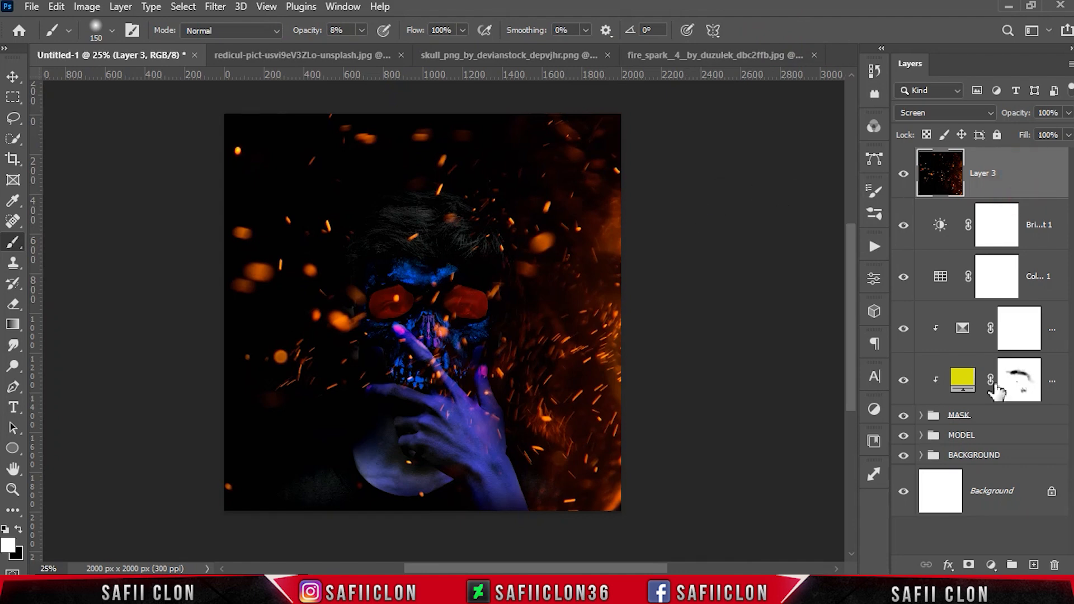
left_click(969, 566)
left_click(994, 160)
right_click(13, 243)
left_click(73, 243)
left_click(361, 30)
left_click_drag(378, 56, 385, 56)
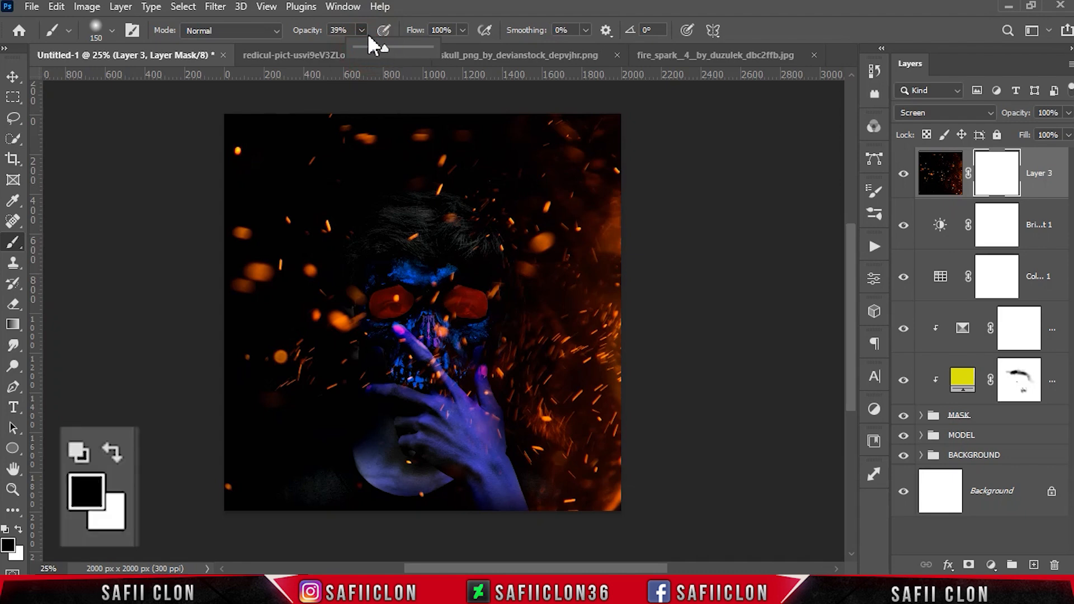
key("x")
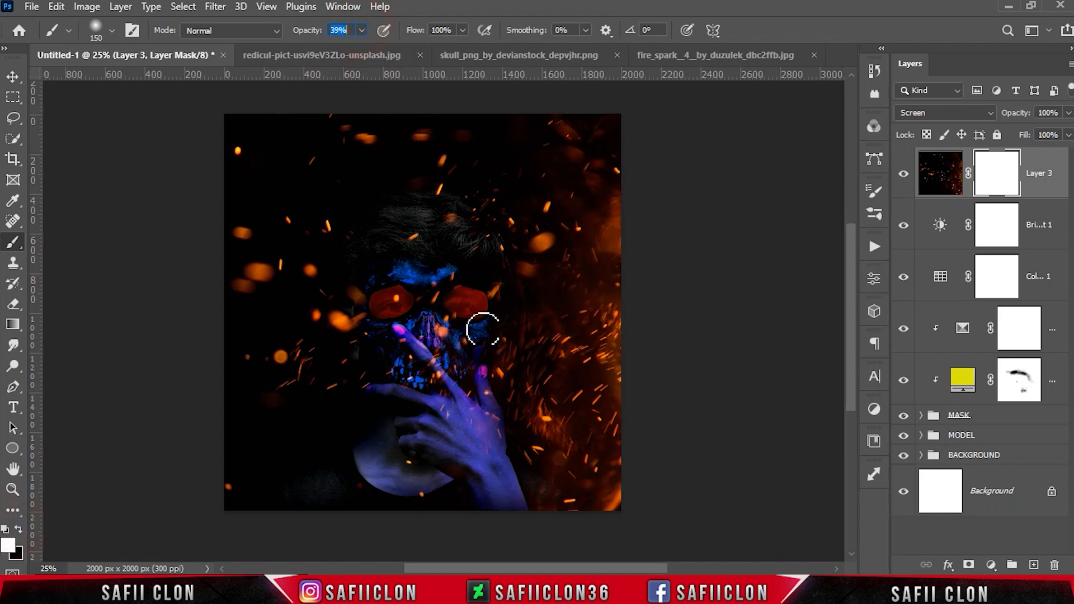
key("x")
left_click(446, 334)
left_click_drag(449, 287, 456, 266)
left_click_drag(369, 358, 338, 370)
left_click_drag(442, 384, 438, 372)
left_click_drag(486, 232, 481, 190)
left_click(400, 300)
left_click(337, 354)
left_click(465, 296)
left_click(517, 230)
left_click(290, 214)
left_click(493, 429)
left_click(313, 347)
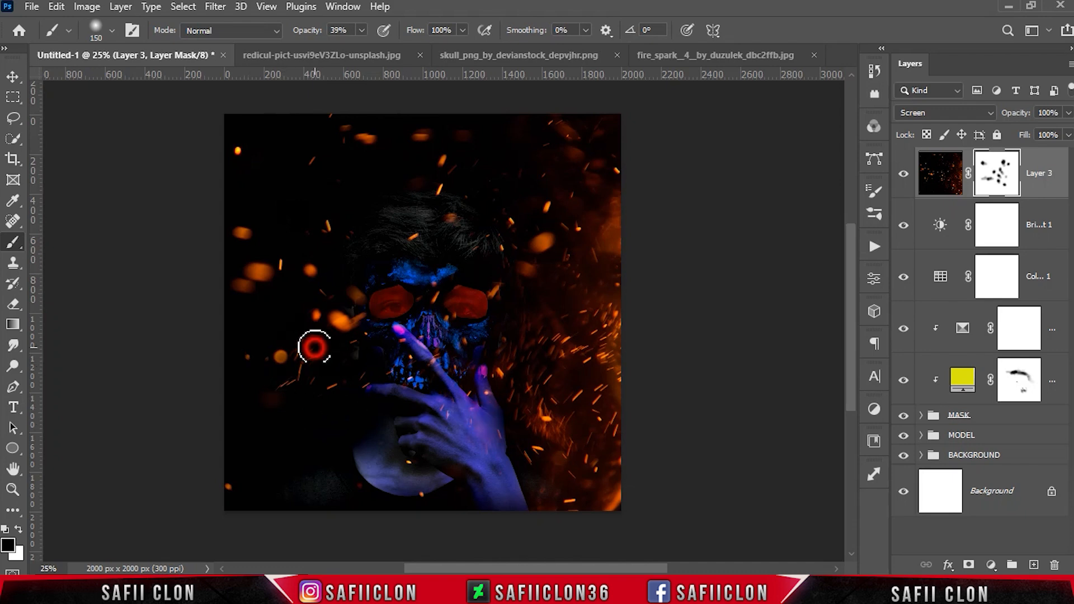
key("bracketright")
key("bracketright")
left_click(489, 237)
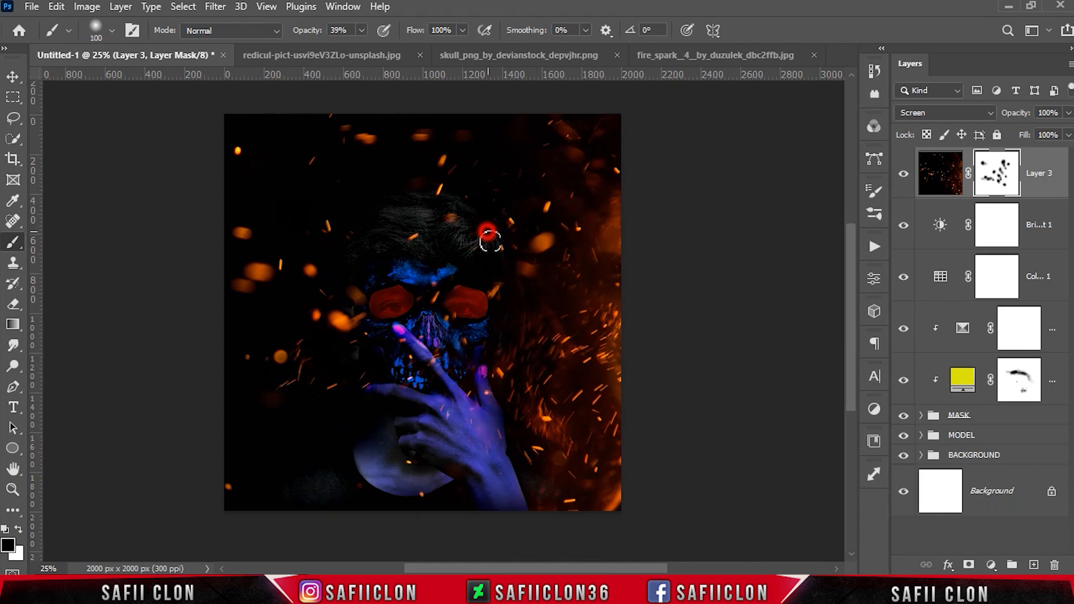
left_click(502, 203)
Toggle the spark layer to compare, then paint more of its mask over the left eye and cheek
left_click(903, 175)
left_click(903, 175)
left_click(903, 176)
left_click(903, 175)
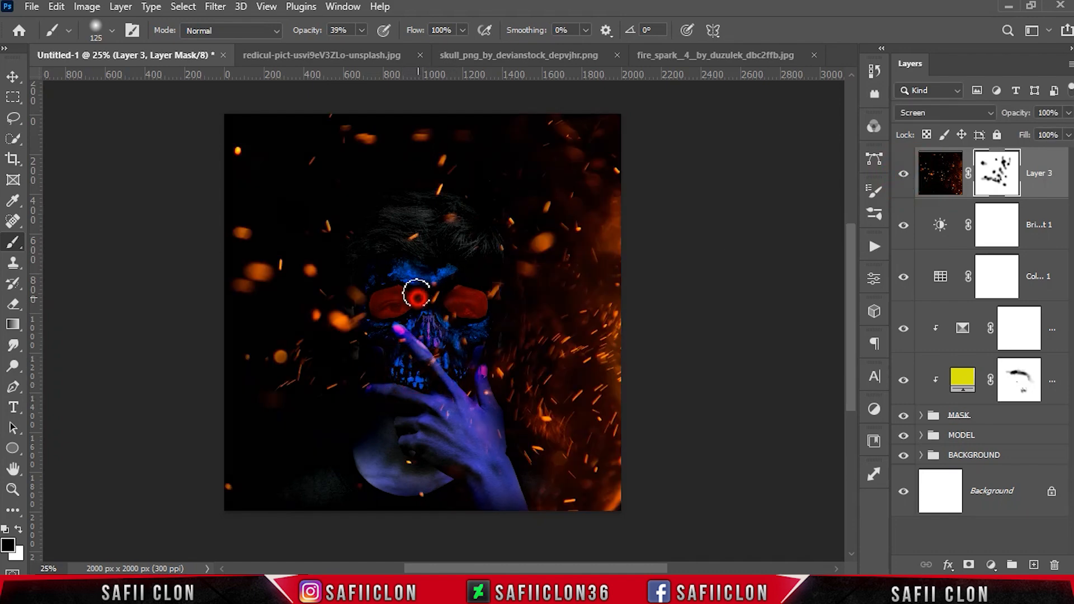
left_click(356, 344)
key("bracketright")
left_click(342, 324)
left_click(354, 326)
left_click(344, 322)
Add a Hue/Saturation adjustment clipped to the spark layer with hue set to +180, toggling it to compare
left_click(990, 565)
left_click(1004, 412)
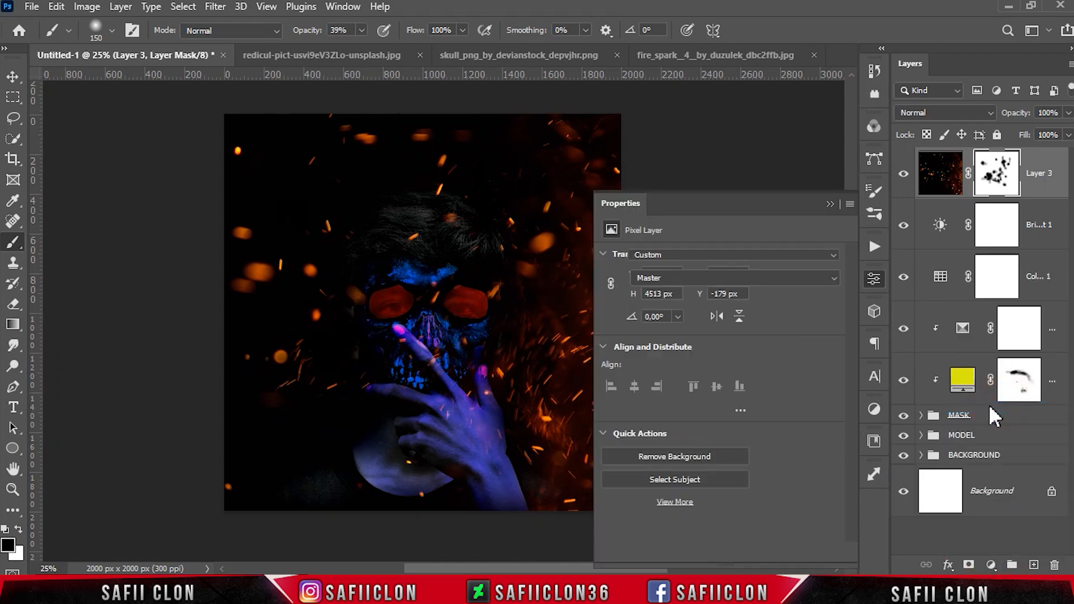
left_click(738, 554)
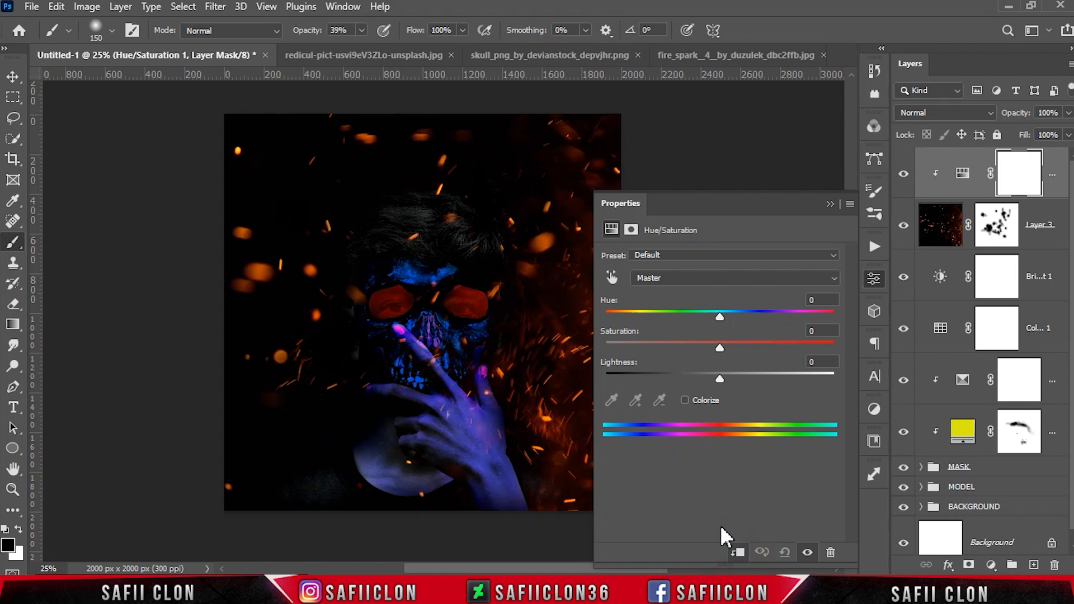
left_click_drag(720, 321, 837, 317)
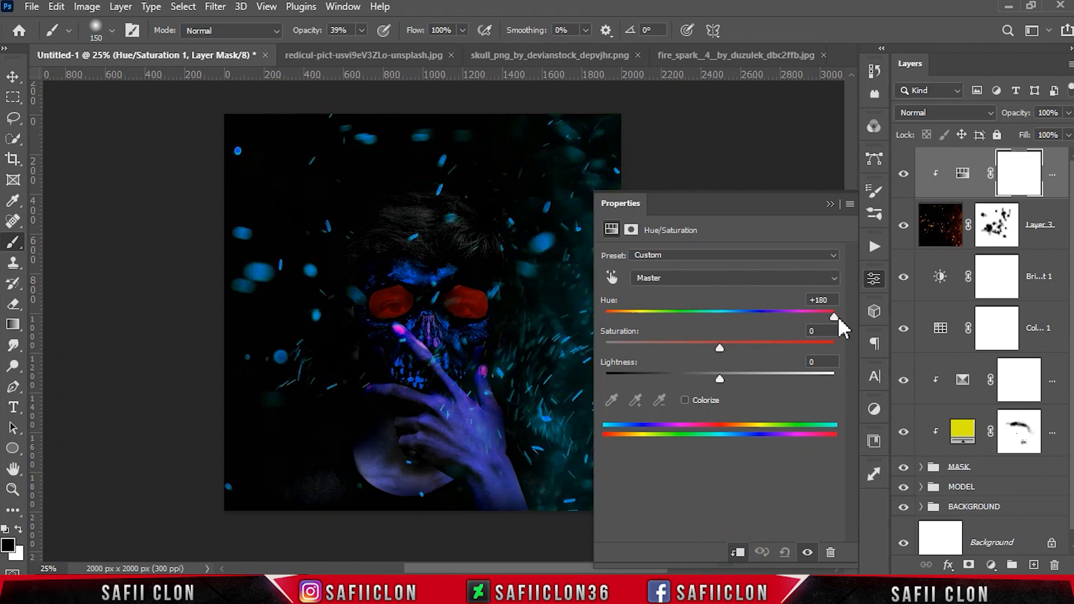
left_click(720, 348)
left_click_drag(728, 344, 730, 343)
left_click(830, 204)
left_click(903, 174)
left_click(904, 174)
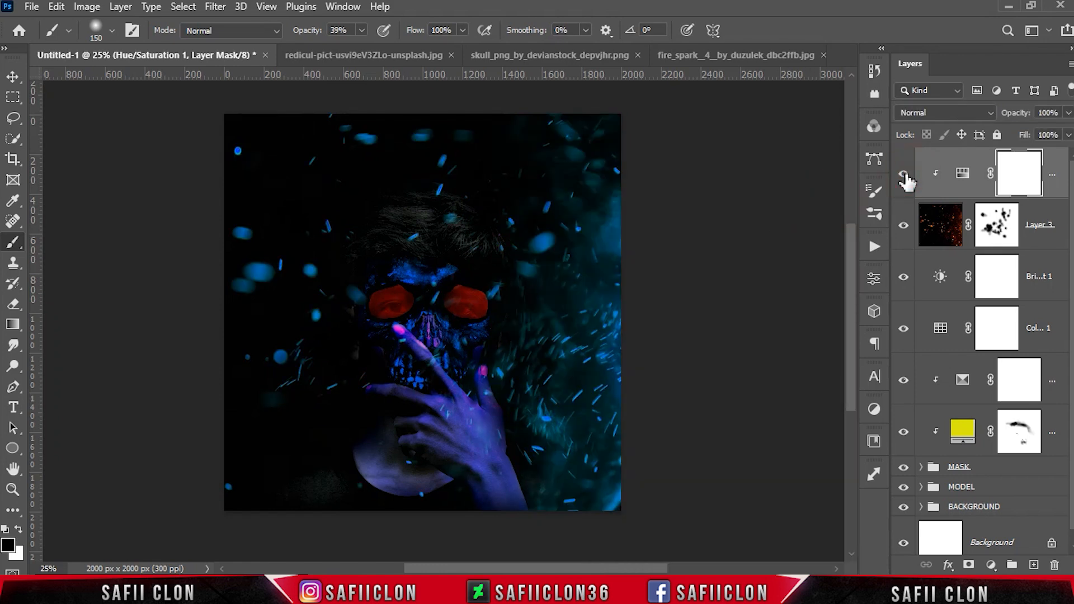
Add a clipped Selective Color adjustment with Cyans set to Cyan +21, Magenta +100 and Yellow -36
left_click(992, 564)
left_click(989, 548)
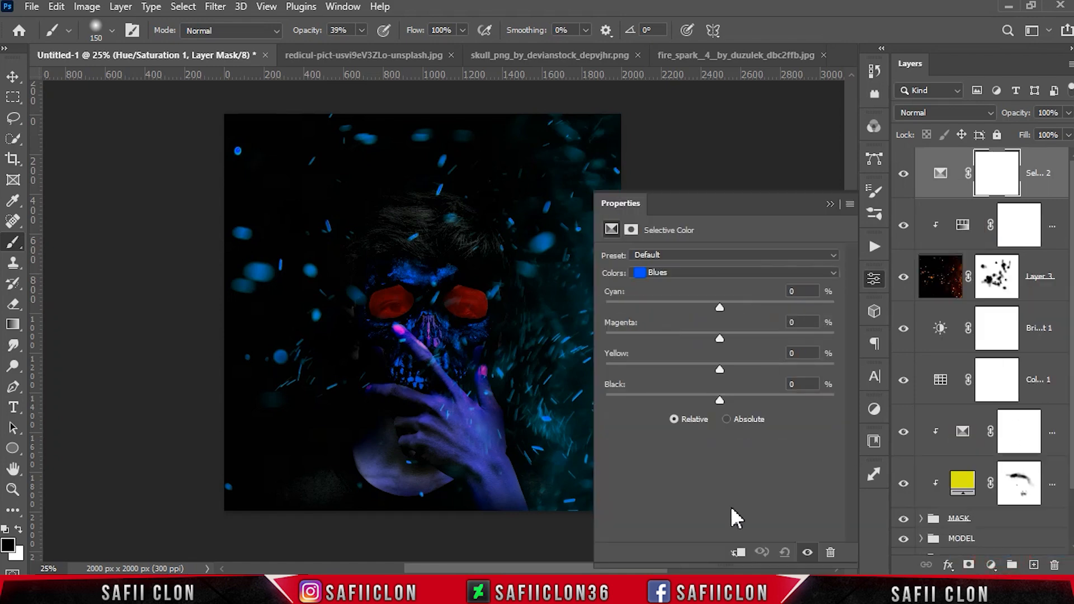
left_click(738, 553)
left_click(700, 273)
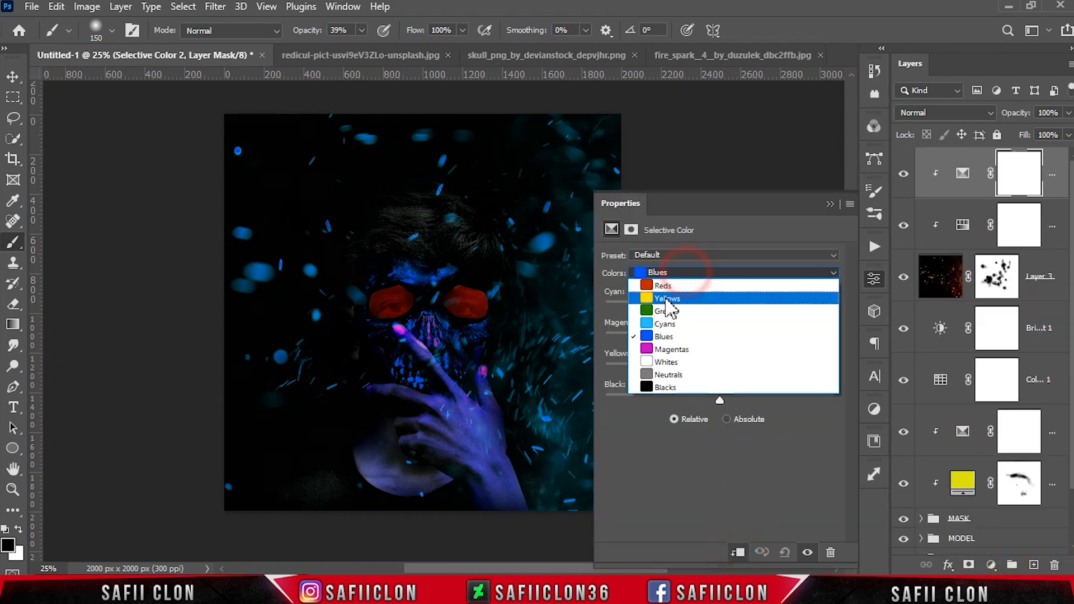
left_click(669, 318)
left_click_drag(720, 308, 743, 306)
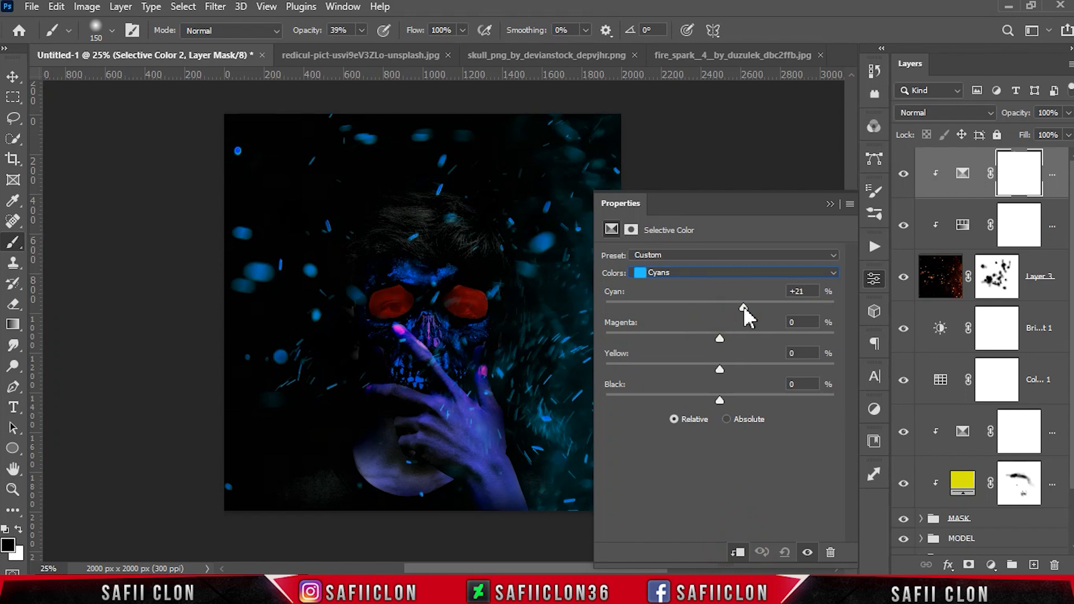
left_click_drag(792, 336, 839, 331)
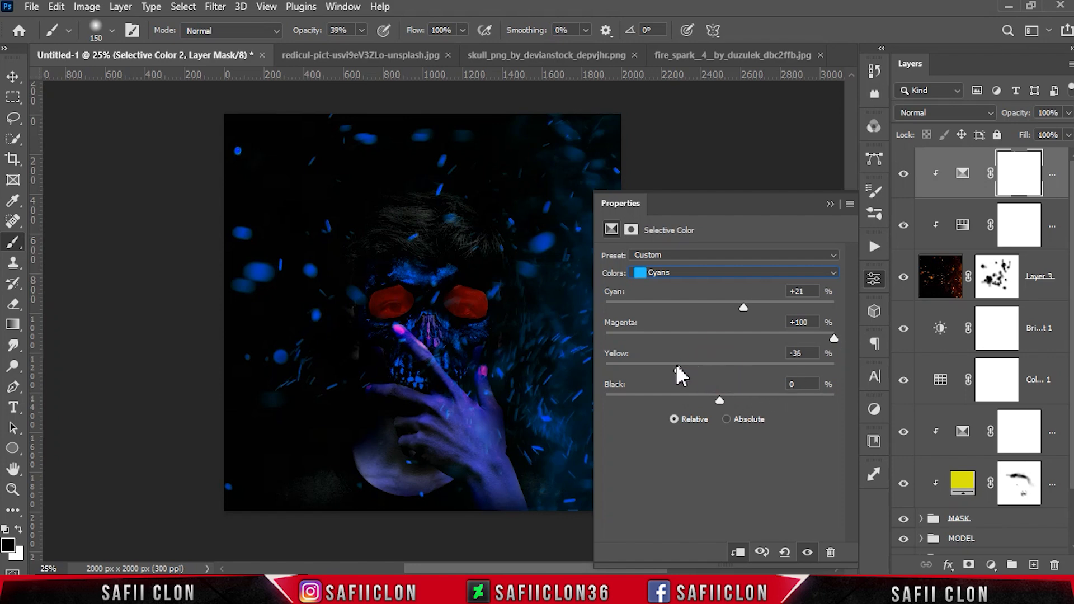
left_click_drag(666, 363, 652, 361)
left_click_drag(719, 395, 709, 396)
left_click(830, 202)
left_click(906, 172)
left_click(906, 173)
left_click(906, 172)
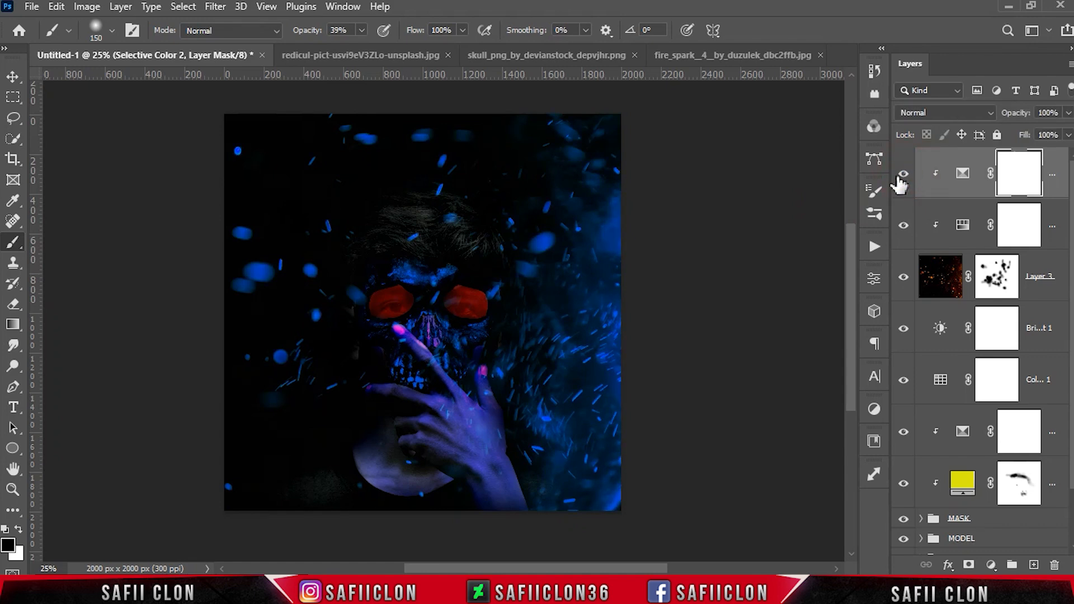
Group the spark and its adjustment layers into a group named EFFECT and toggle it to compare
left_click(1046, 276, "shift")
right_click(1035, 270)
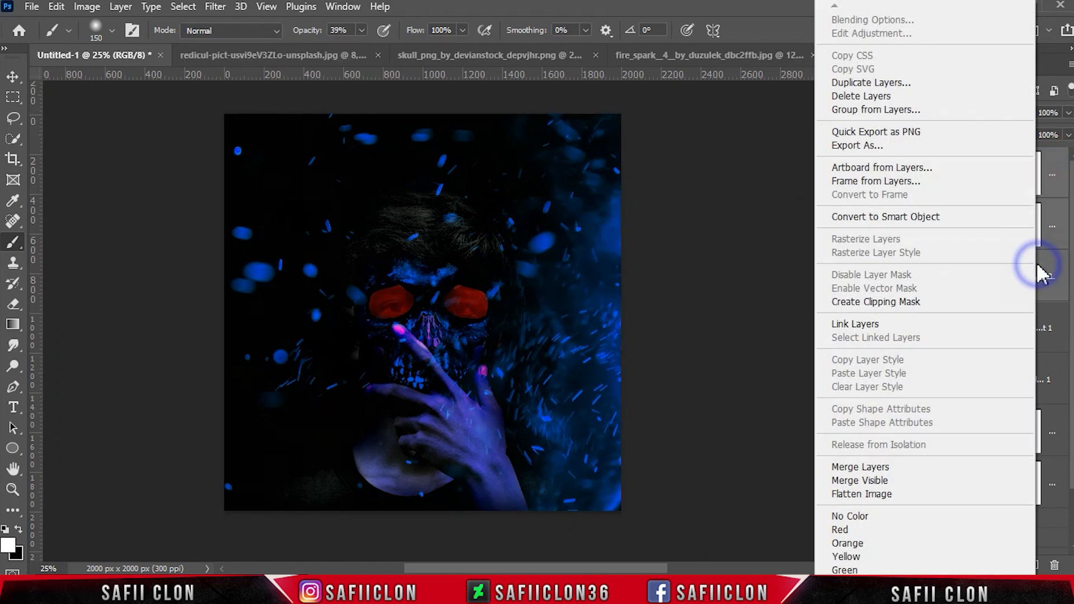
left_click(832, 111)
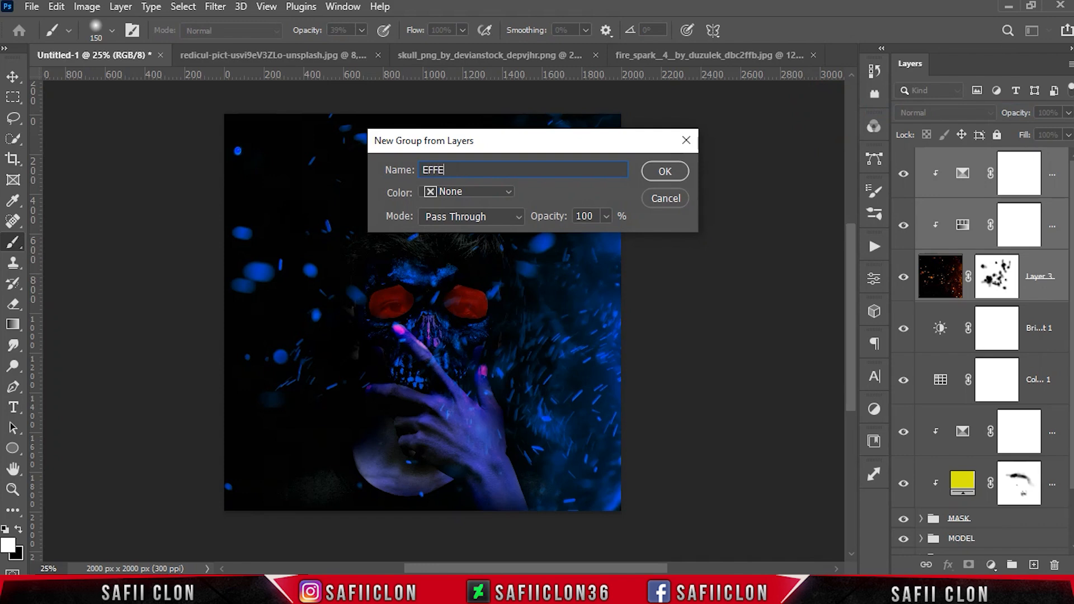
left_click(688, 176)
left_click(904, 160)
left_click(905, 160)
left_click(904, 159)
left_click(904, 159)
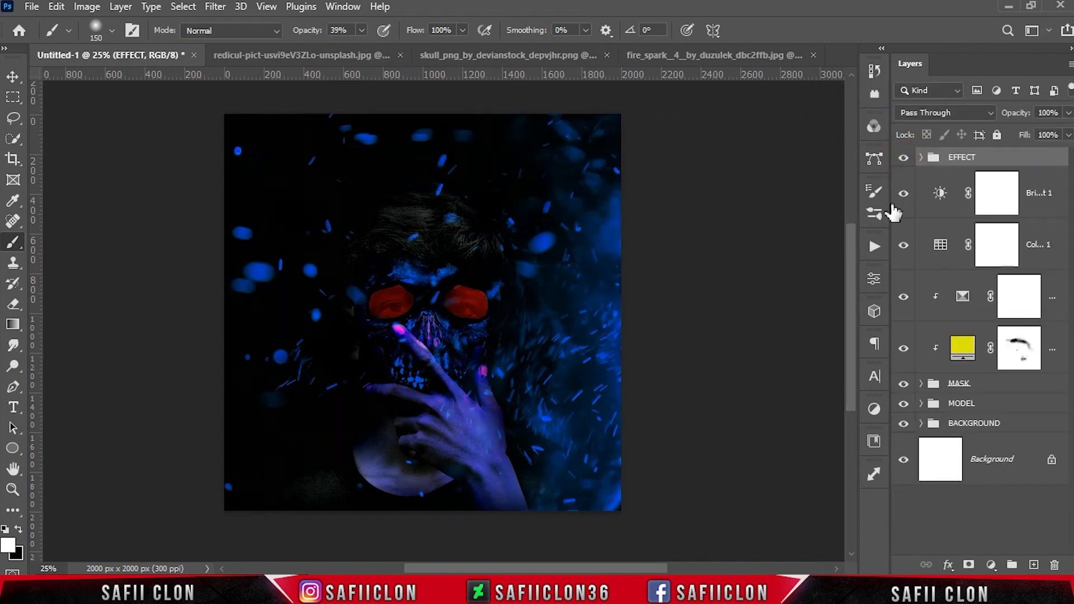
Expand the MODEL group, toggle the blue color-burn fill layer, and select its mask
left_click(951, 407)
left_click(921, 404)
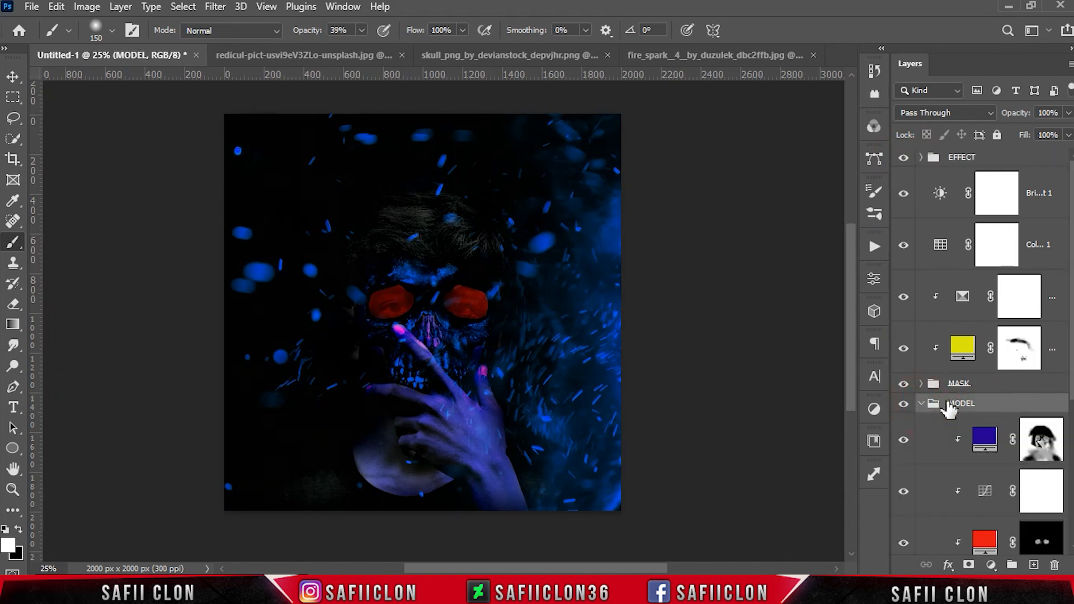
scroll(985, 353, "down", 5)
left_click(906, 298)
left_click(904, 298)
left_click(1041, 302)
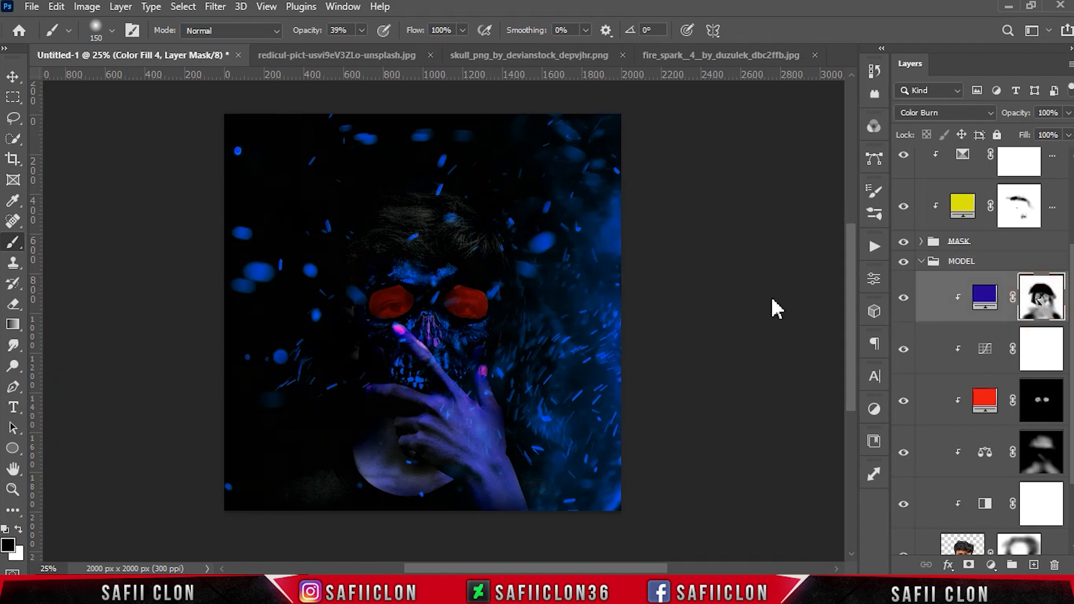
right_click(14, 242)
left_click(72, 244)
left_click_drag(362, 31, 343, 48)
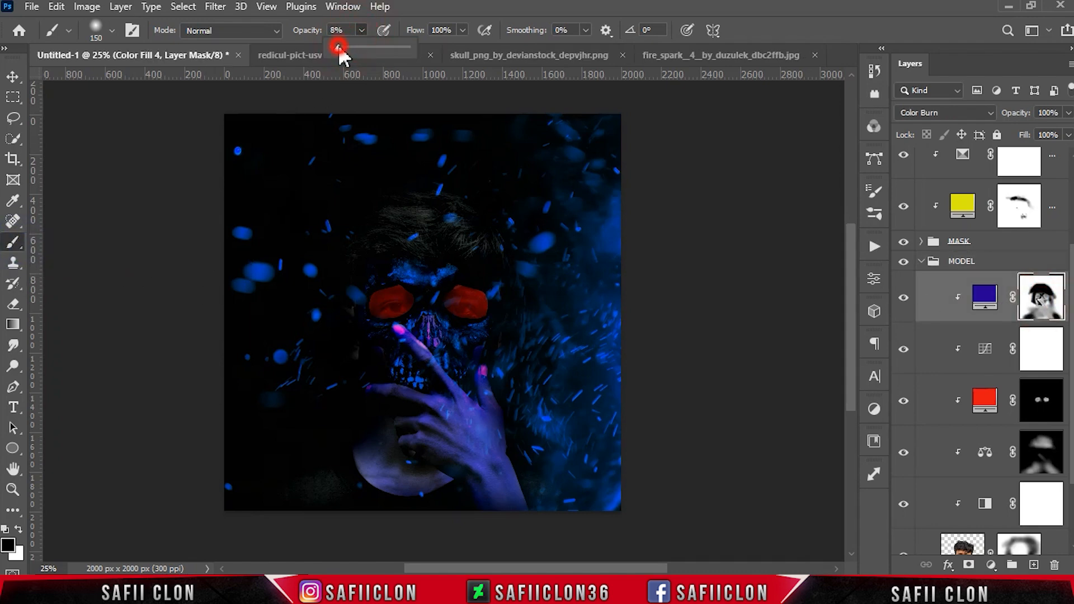
left_click_drag(336, 45, 338, 45)
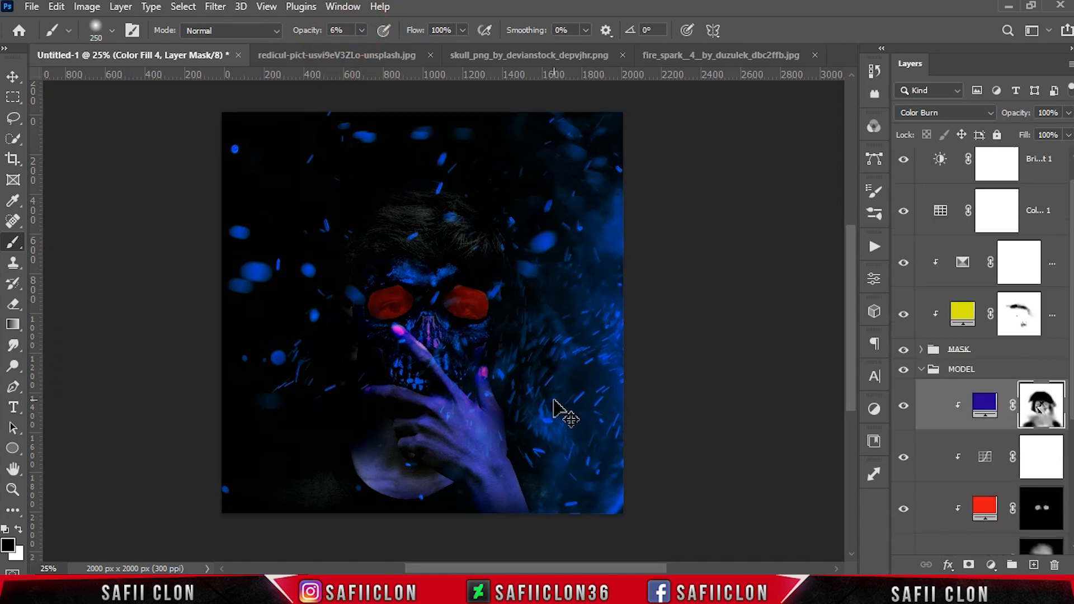
key("ctrl+plus")
key("bracketright")
key("bracketright")
key("bracketright")
scroll(542, 432, "down", 3)
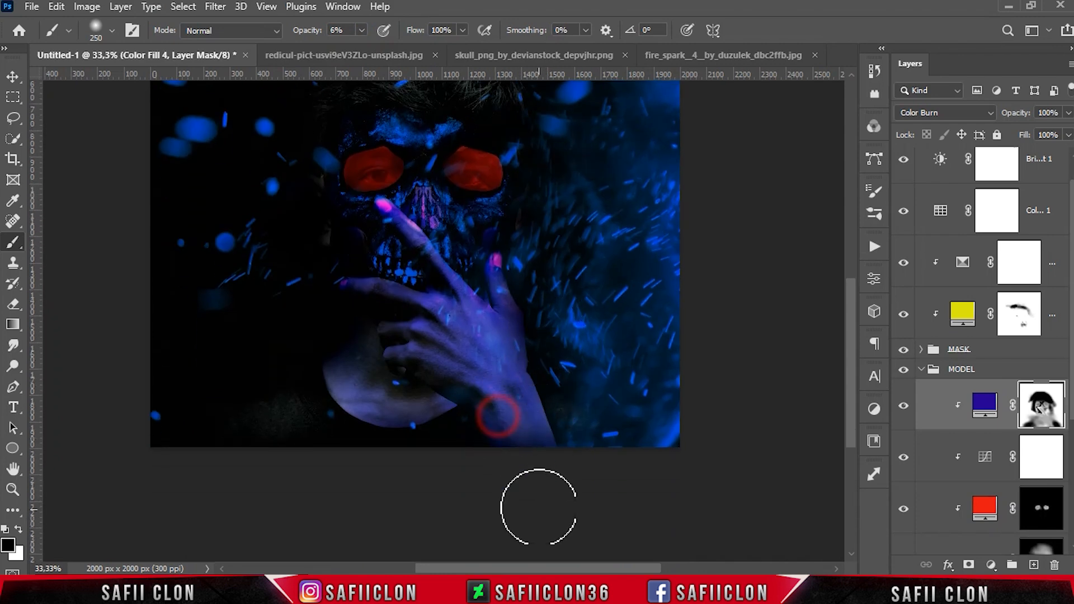
key("bracketleft")
scroll(518, 401, "up", 3)
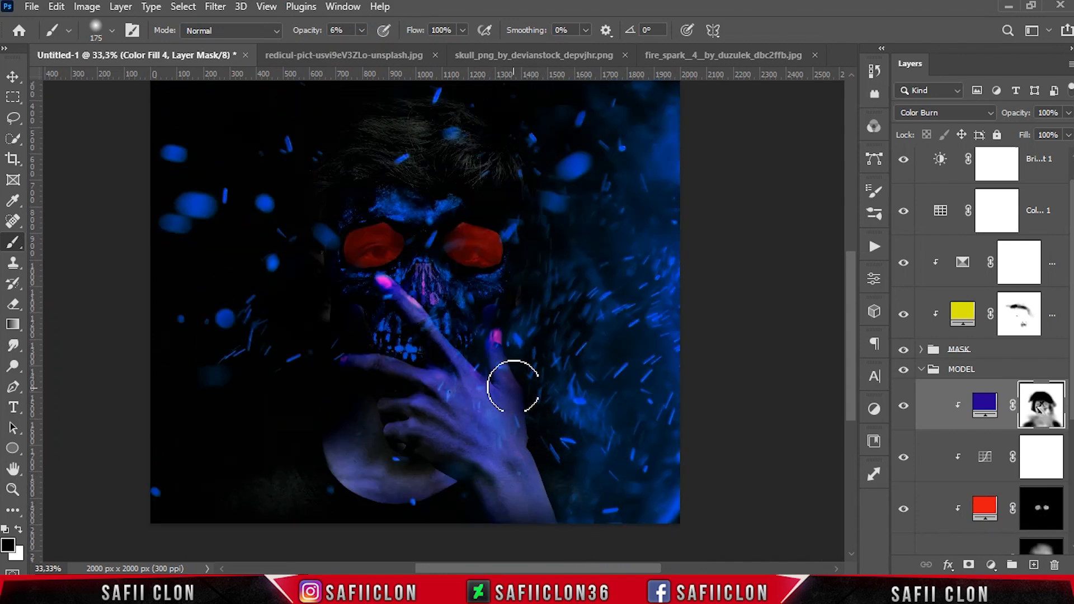
key("bracketleft")
key("bracketleft")
key("bracketleft")
key("bracketleft")
key("bracketleft")
key("bracketleft")
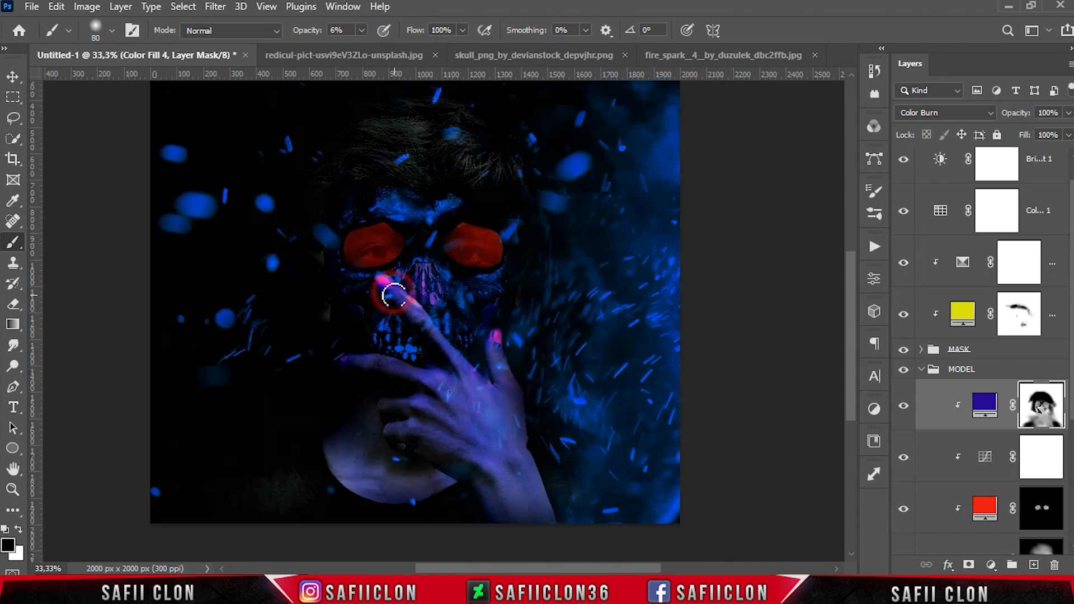
key("bracketright")
key("bracketright")
key("bracketright")
key("bracketright")
key("bracketright")
key("bracketright")
key("bracketright")
key("bracketright")
key("bracketright")
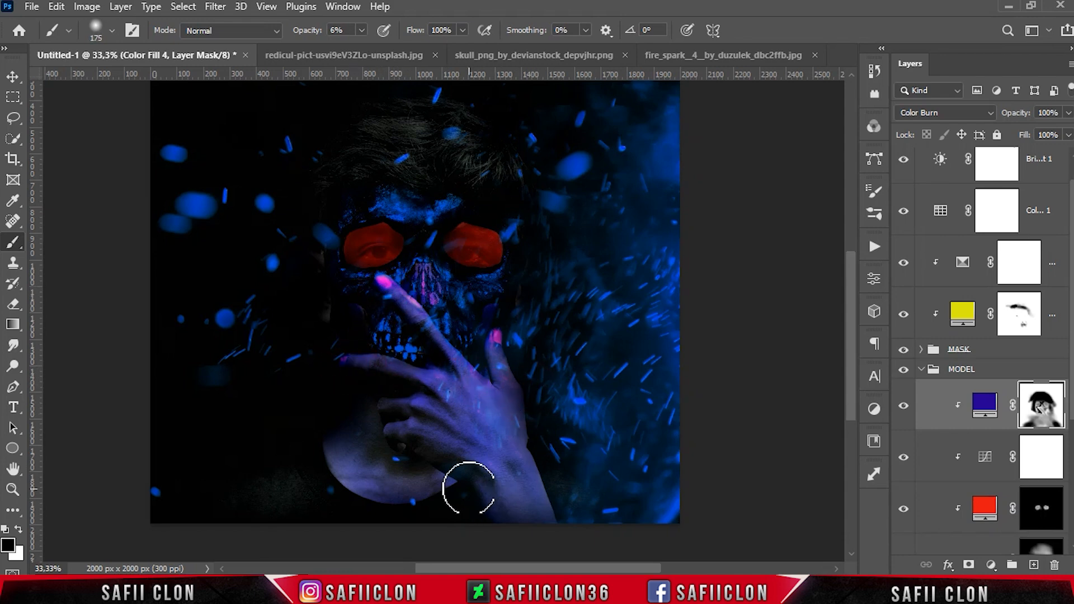
key("bracketleft")
key("bracketleft")
key("bracketleft")
key("bracketleft")
key("bracketleft")
key("bracketleft")
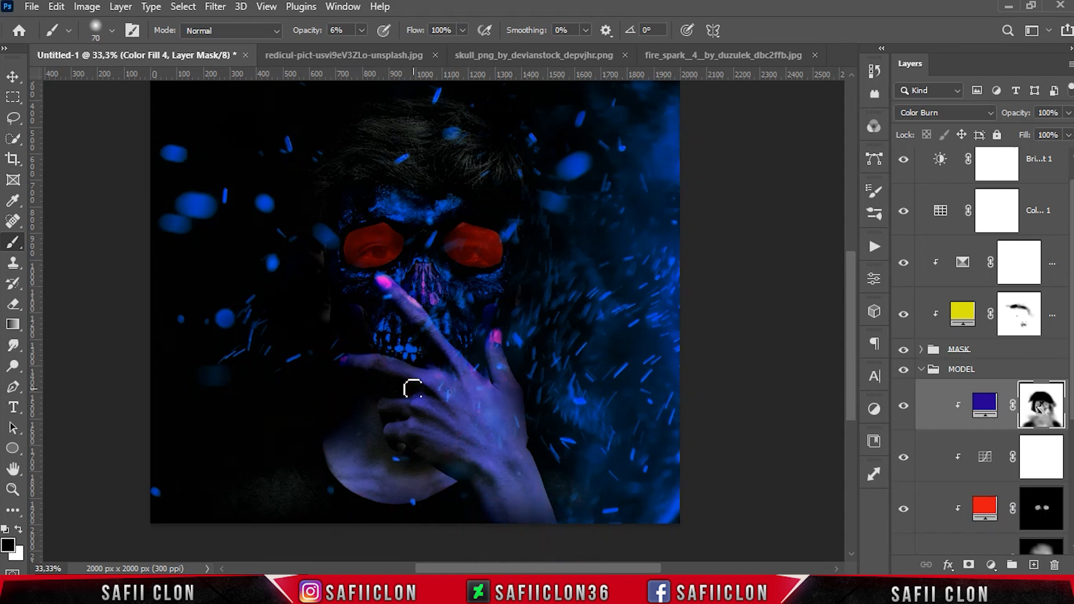
key("bracketleft")
key("bracketleft")
key("bracketleft")
key("bracketleft")
key("bracketleft")
key("bracketleft")
key("bracketleft")
key("bracketleft")
scroll(617, 392, "down", 2)
key("bracketleft")
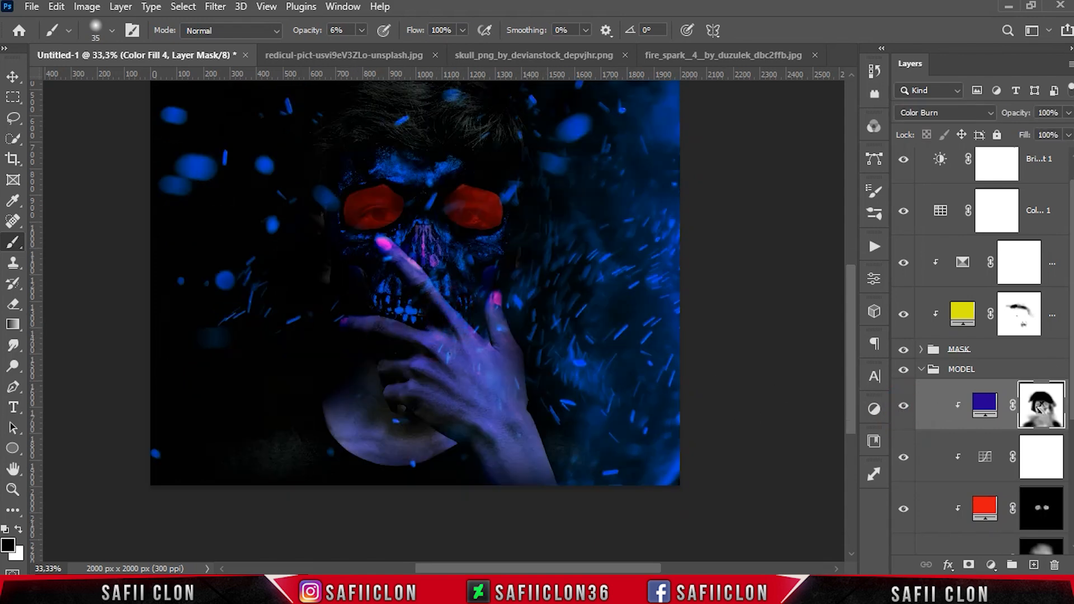
scroll(984, 358, "down", 5)
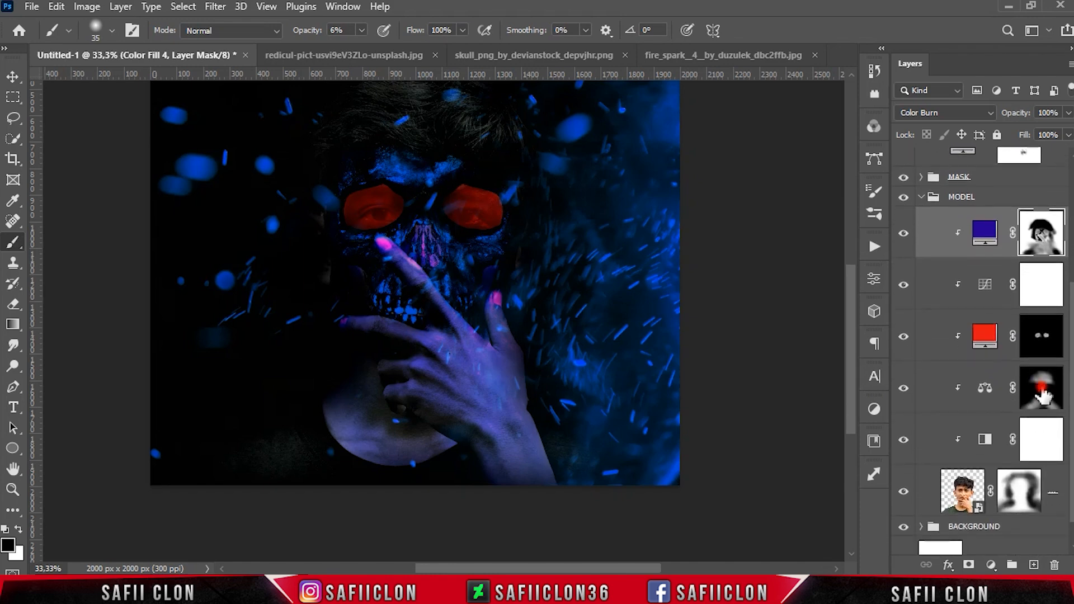
Paint white at low brush opacity on the Color Balance layer's mask over the face and hair to brighten them
left_click(1043, 396)
left_click(1036, 392)
right_click(20, 246)
left_click(64, 240)
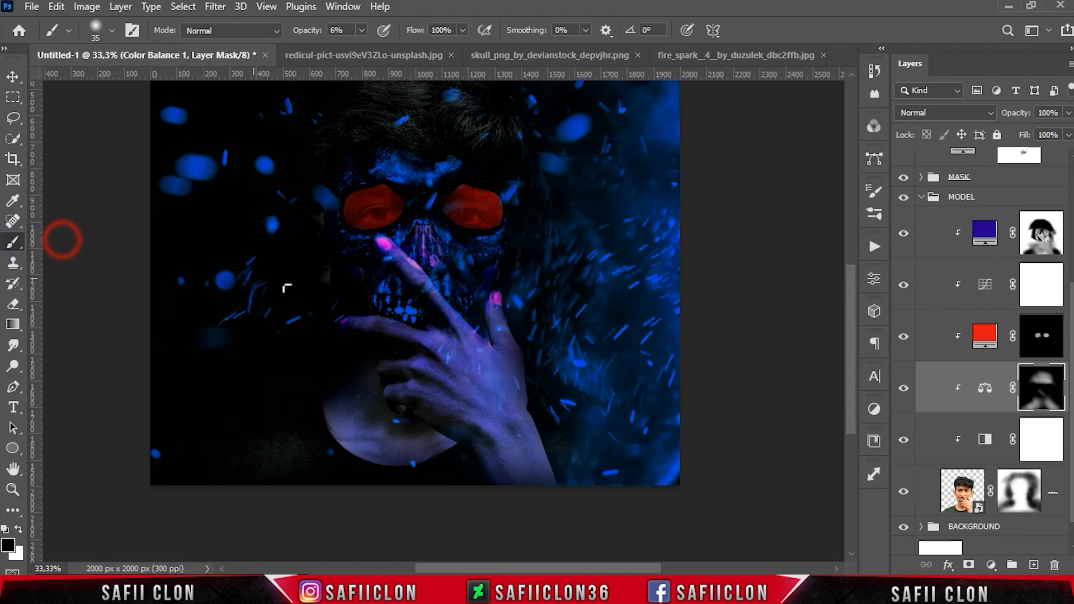
key("bracketright")
left_click(19, 529)
key("bracketright")
key("bracketright")
key("bracketright")
key("bracketright")
key("bracketright")
key("bracketright")
key("bracketright")
left_click(363, 32)
left_click(365, 50)
left_click(363, 31)
left_click_drag(300, 454, 200, 495)
mouse_move(283, 456)
left_mouse_down()
mouse_move(212, 486)
mouse_move(380, 439)
left_mouse_up()
key("bracketleft")
key("bracketleft")
key("bracketleft")
scroll(474, 392, "up", 3)
key("bracketright")
key("bracketright")
key("bracketright")
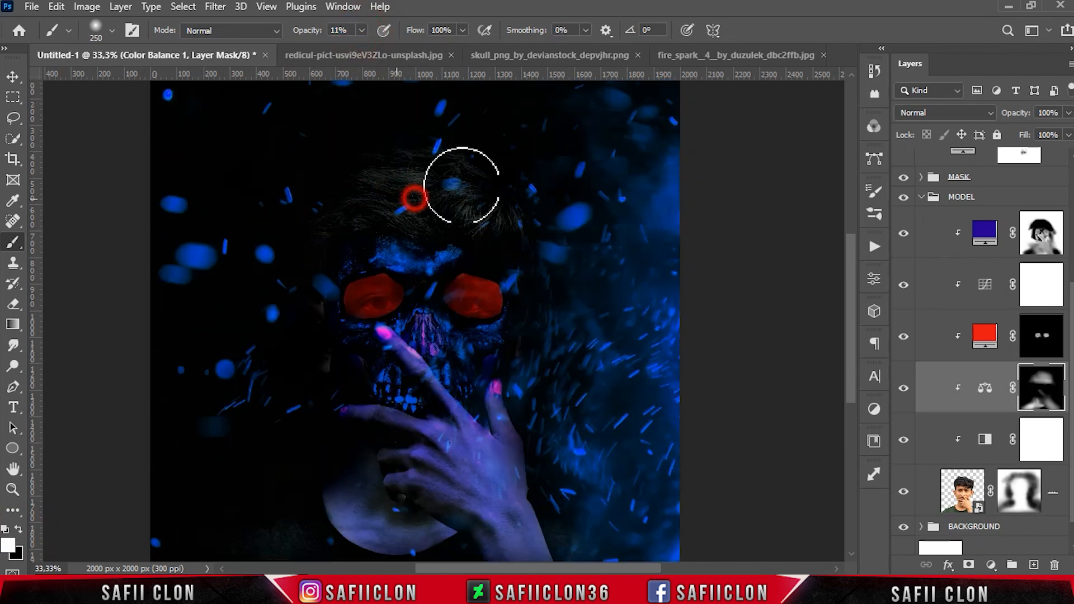
left_click(363, 31)
left_click_drag(362, 49, 380, 49)
scroll(540, 437, "down", 3)
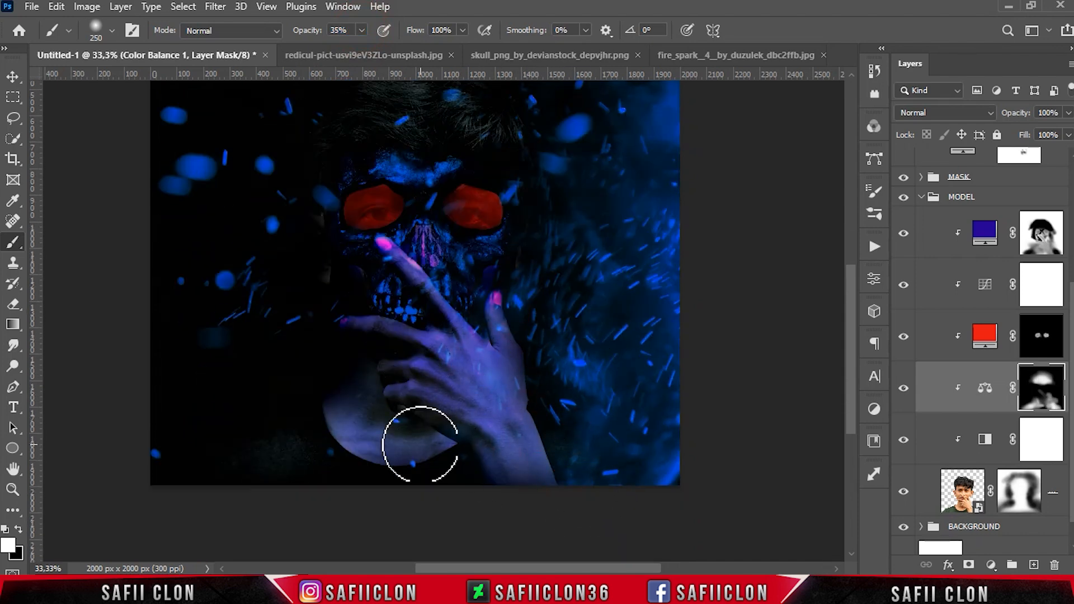
scroll(409, 352, "up", 3)
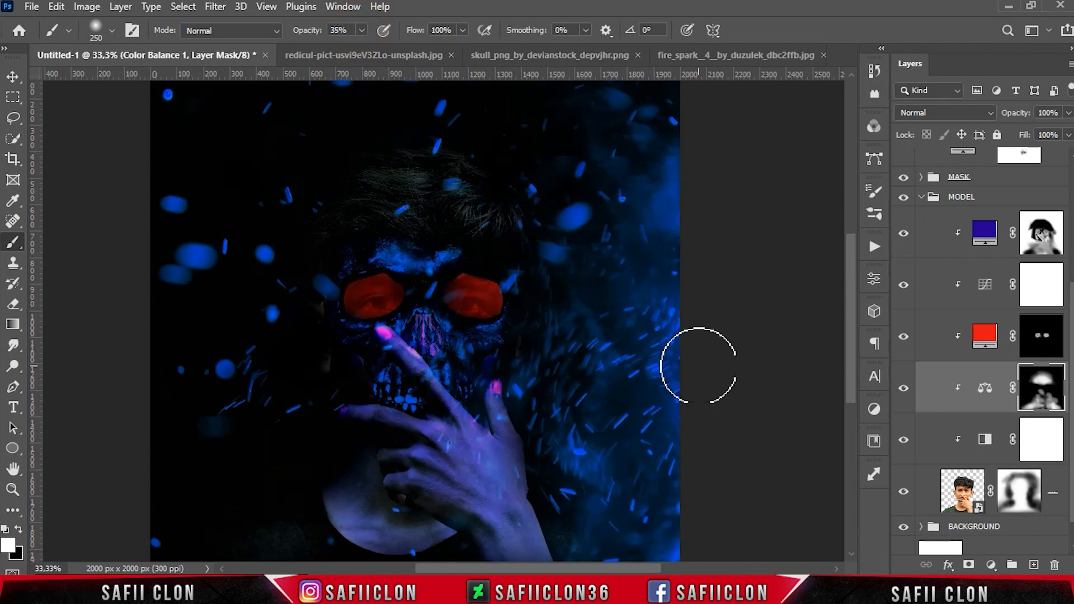
Paint black on the blue color-burn fill's mask over both skull cheeks after toggling the fill to compare
left_click(904, 233)
left_click(903, 233)
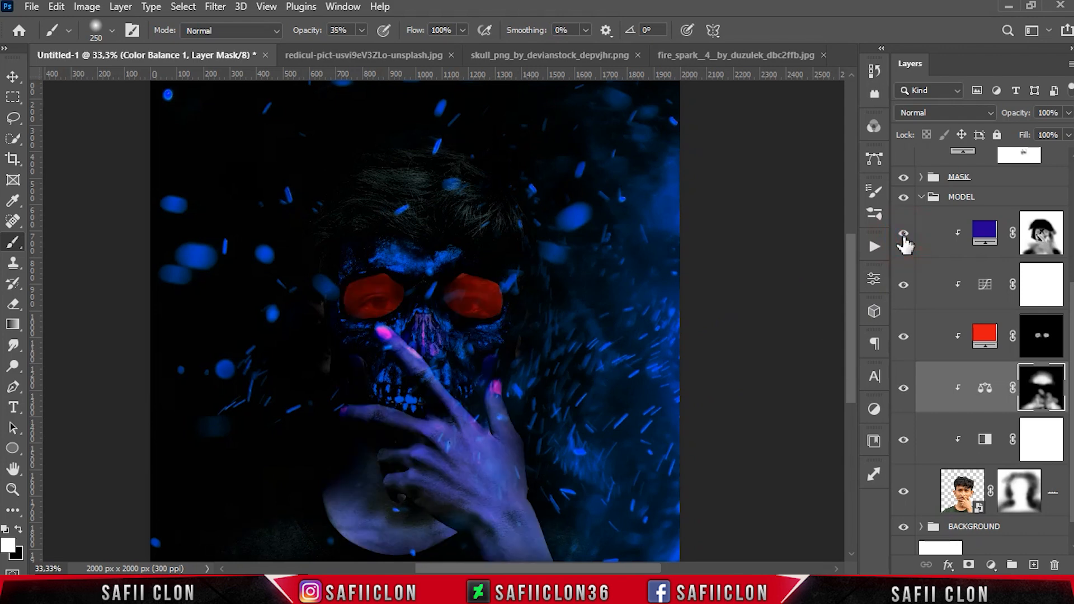
left_click(1041, 234)
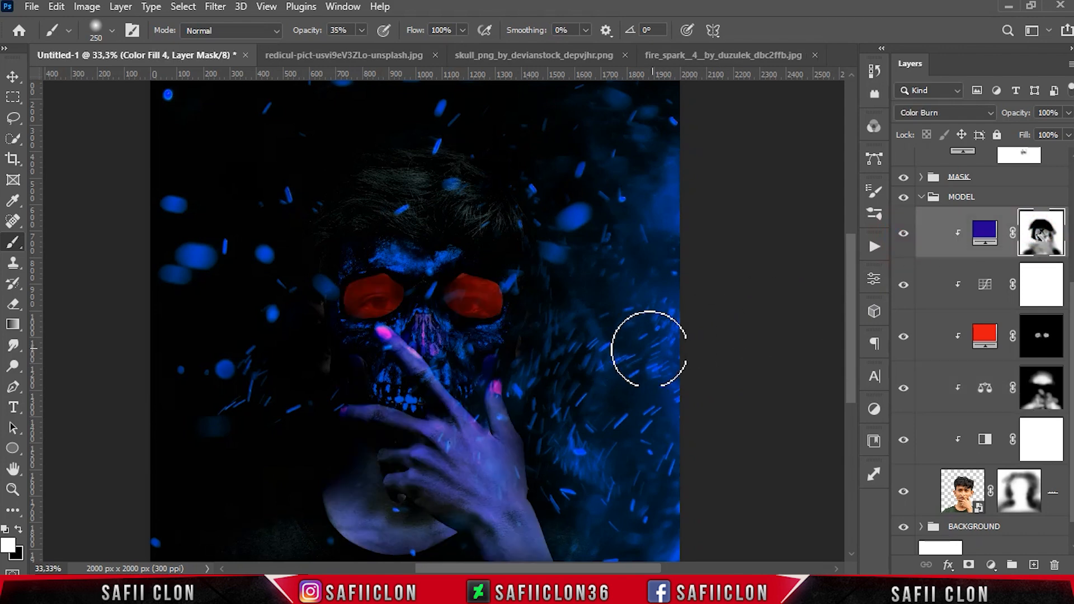
key("x")
key("bracketleft")
key("bracketleft")
key("bracketleft")
key("bracketleft")
key("bracketleft")
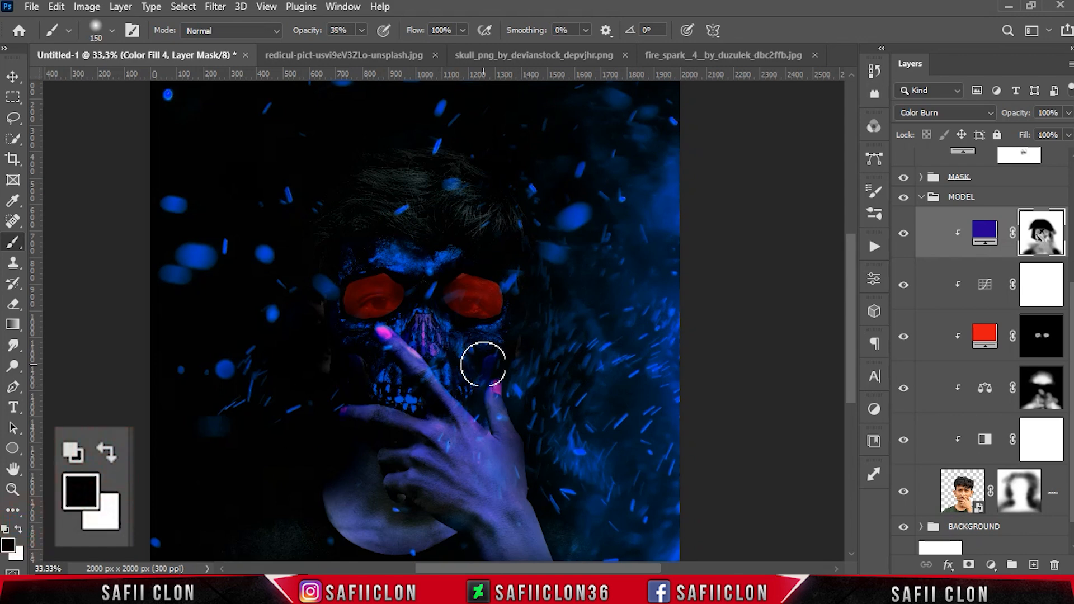
mouse_move(483, 364)
left_mouse_down()
mouse_move(477, 382)
mouse_move(482, 361)
left_mouse_up()
key("bracketleft")
key("bracketleft")
mouse_move(358, 372)
left_mouse_down()
mouse_move(372, 394)
mouse_move(341, 331)
mouse_move(368, 394)
mouse_move(373, 373)
mouse_move(356, 358)
left_mouse_up()
left_click_drag(483, 363, 490, 355)
left_click_drag(492, 353, 485, 371)
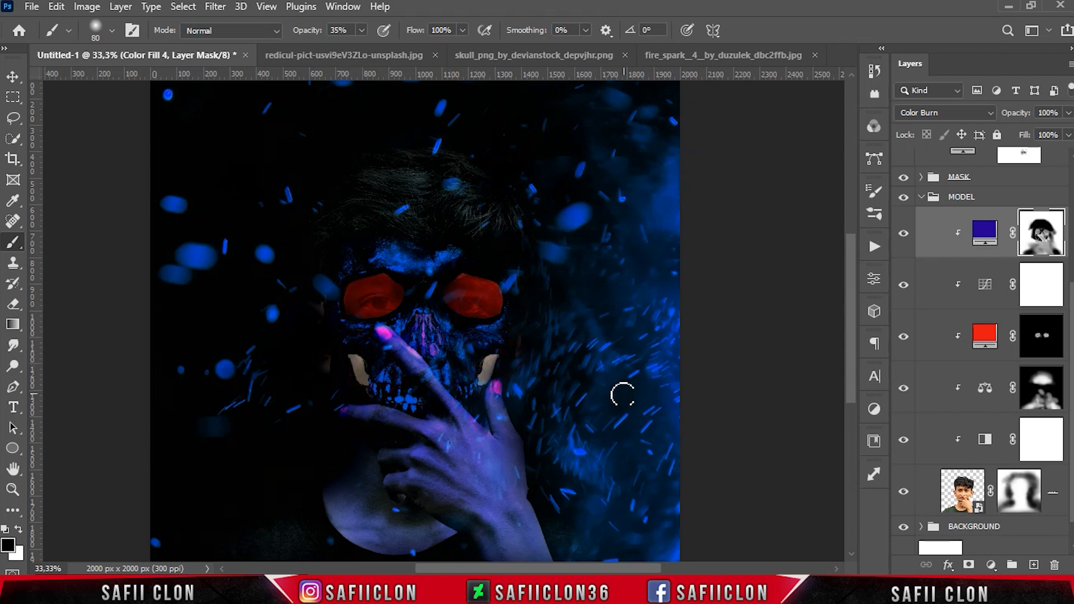
Paint white at 12% brush opacity on the red fill layer's mask to color both cheek patches red
left_click(904, 340)
left_click(1051, 338)
left_click(19, 529)
left_click_drag(359, 370, 365, 375)
left_click_drag(361, 31, 342, 53)
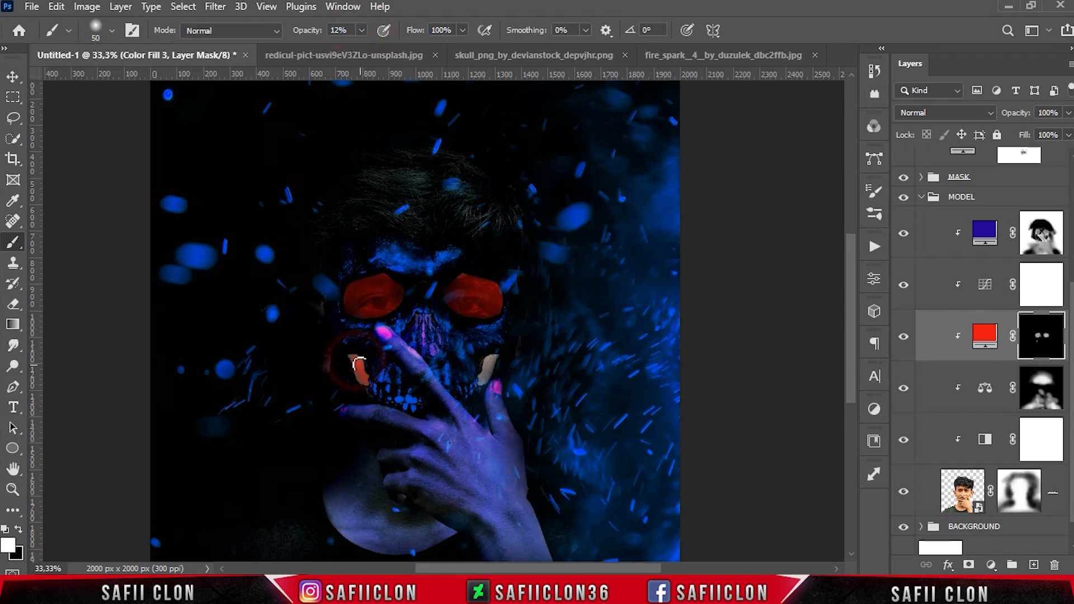
mouse_move(360, 382)
left_mouse_down()
mouse_move(354, 354)
mouse_move(367, 382)
left_mouse_up()
key("bracketleft")
left_click_drag(483, 384, 495, 358)
key("bracketleft")
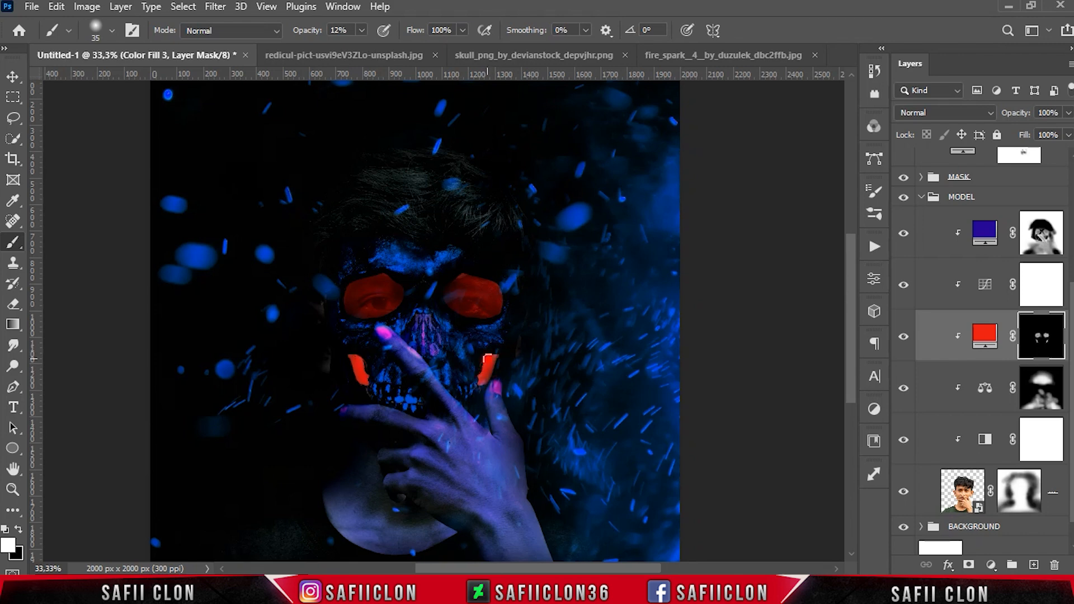
key("bracketright")
key("bracketright")
left_click_drag(485, 384, 496, 357)
left_click(19, 530)
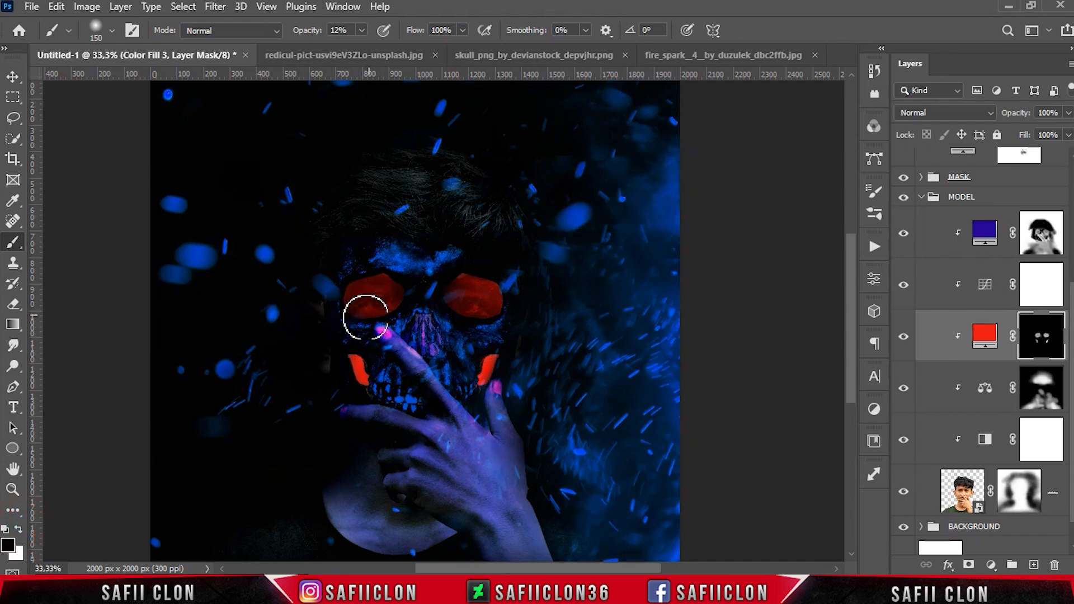
Paint black on the red fill's mask below the eyes, undoing the last stroke
mouse_move(399, 314)
left_mouse_down()
mouse_move(411, 280)
mouse_move(411, 325)
mouse_move(392, 265)
mouse_move(410, 281)
mouse_move(381, 266)
mouse_move(348, 285)
mouse_move(336, 307)
left_mouse_up()
mouse_move(478, 325)
left_mouse_down()
mouse_move(491, 312)
mouse_move(489, 281)
mouse_move(432, 302)
mouse_move(440, 317)
left_mouse_up()
key("ctrl+z")
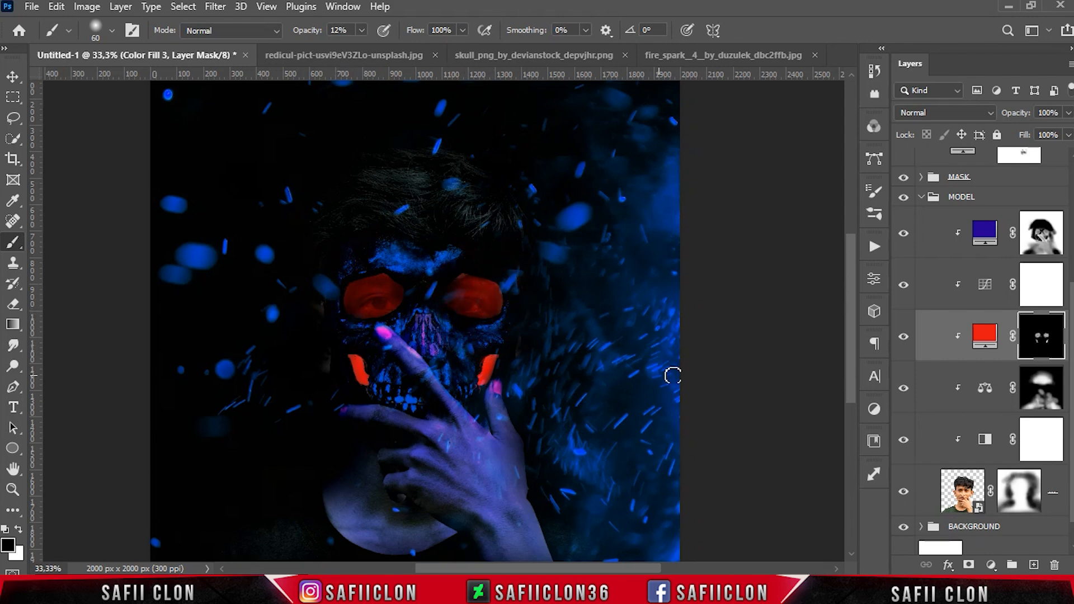
Toggle the red fill layer to compare the result and collapse the MODEL group
left_click(903, 337)
left_click(903, 336)
key("ctrl+minus")
key("ctrl+minus")
key("ctrl+plus")
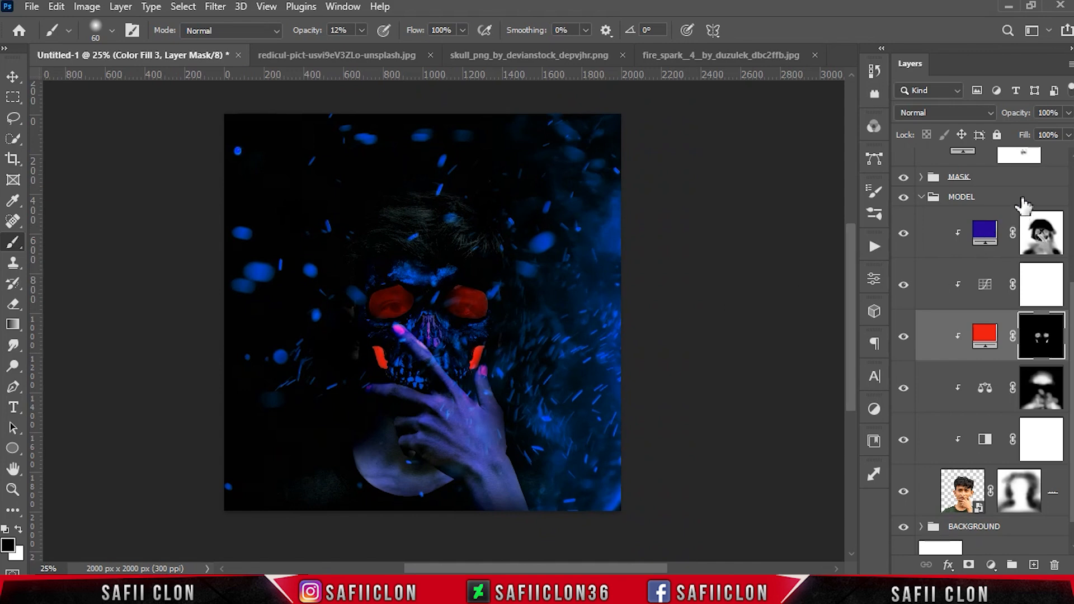
left_click(918, 202)
left_click(921, 198)
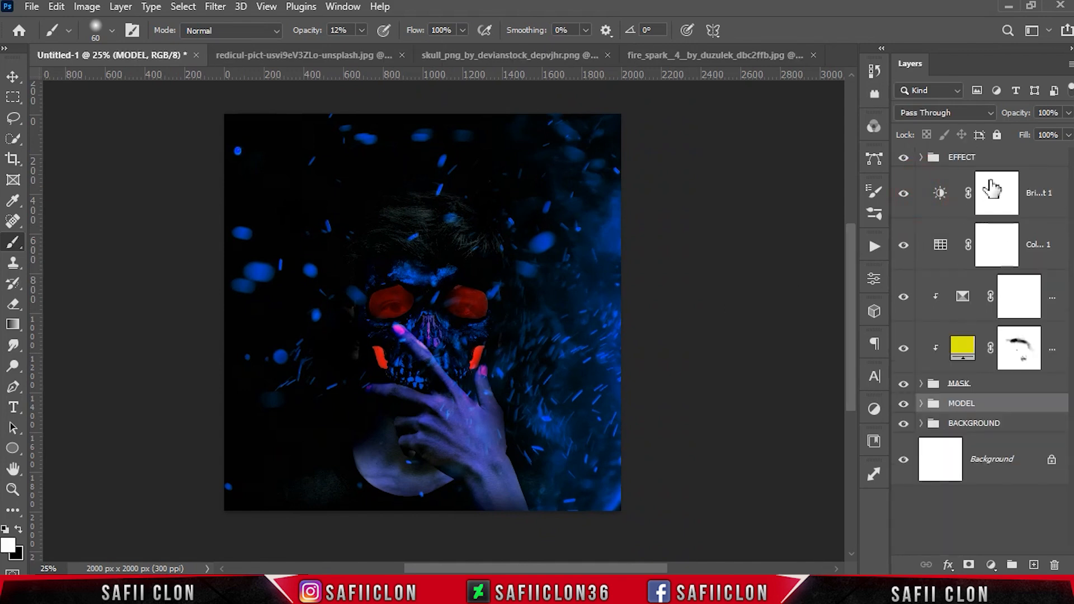
Stamp all visible layers into a new merged layer above the EFFECT group and convert it to a Smart Object
left_click(1006, 162)
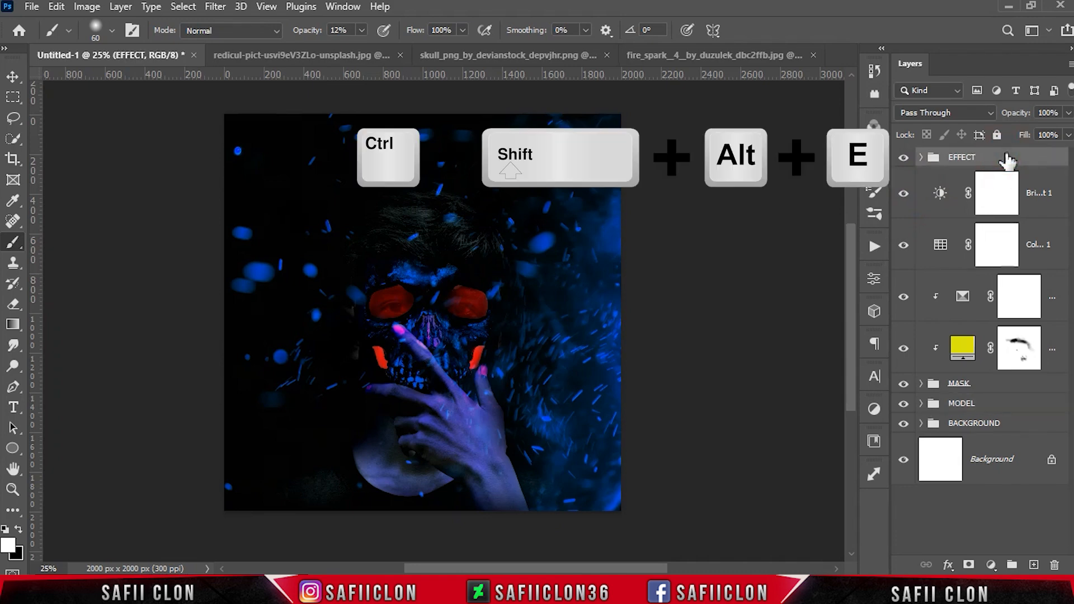
key("ctrl+shift+alt+e")
right_click(1006, 168)
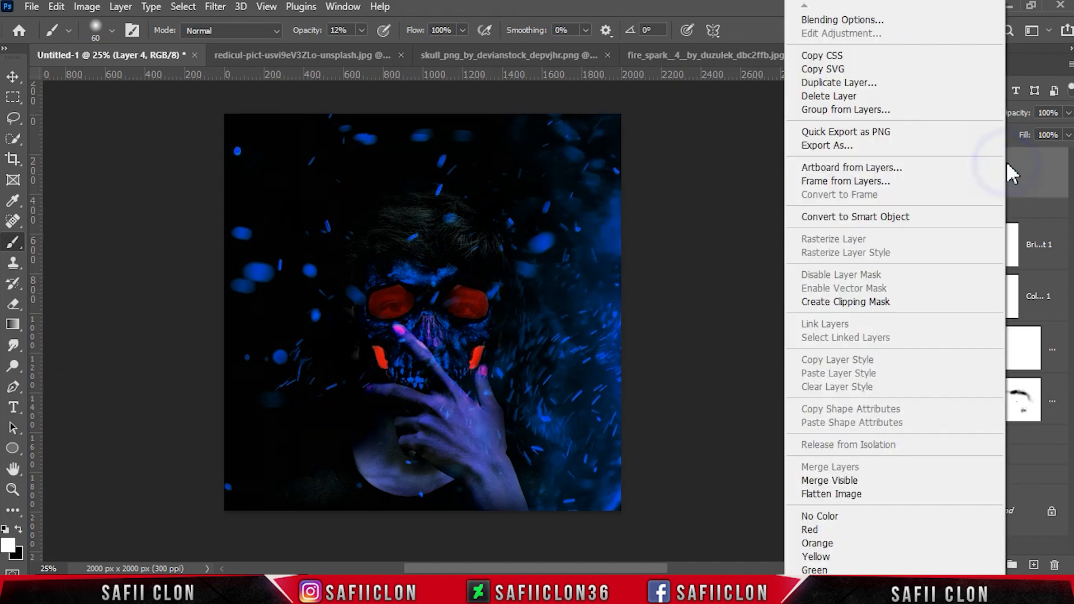
left_click(874, 217)
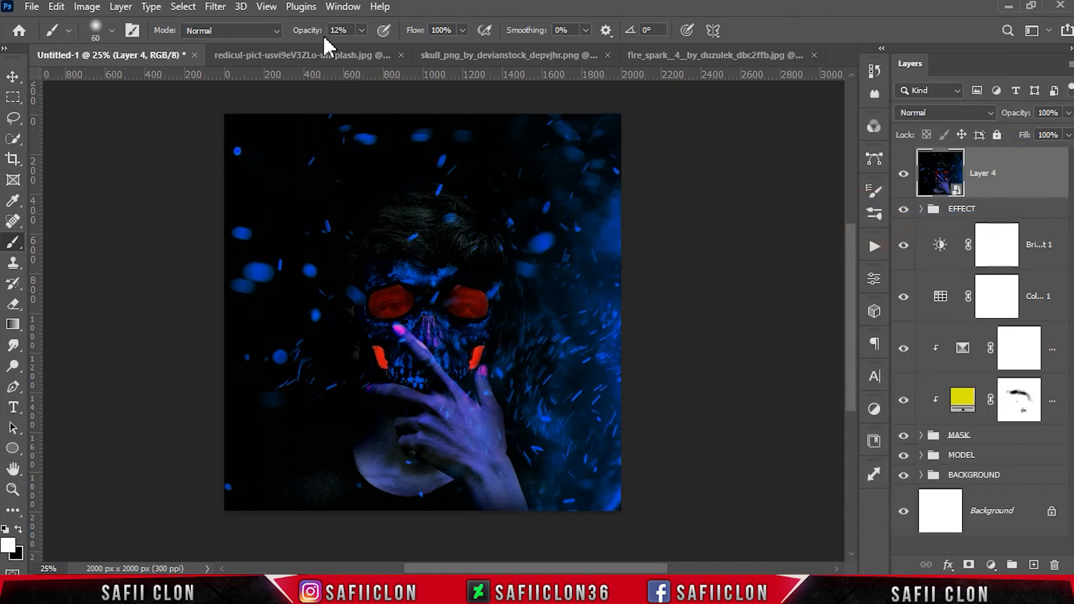
Open the Camera Raw Filter and set Contrast +16, Highlights +11, Shadows +53, Whites +18, Blacks +52, Texture +9, Clarity +26, Dehaze +31
left_click(214, 6)
left_click(251, 125)
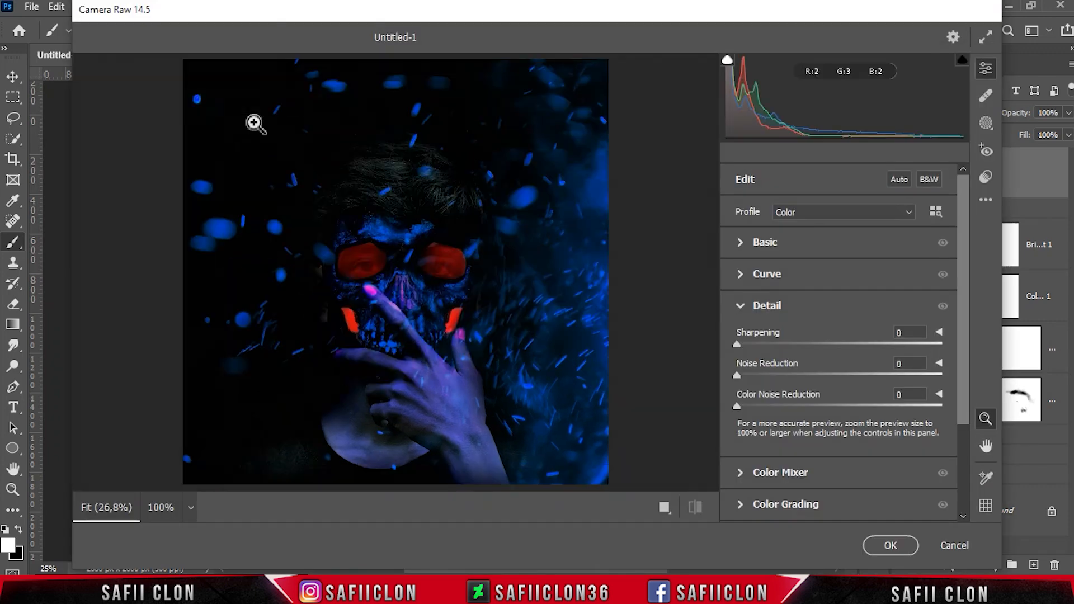
left_click(777, 244)
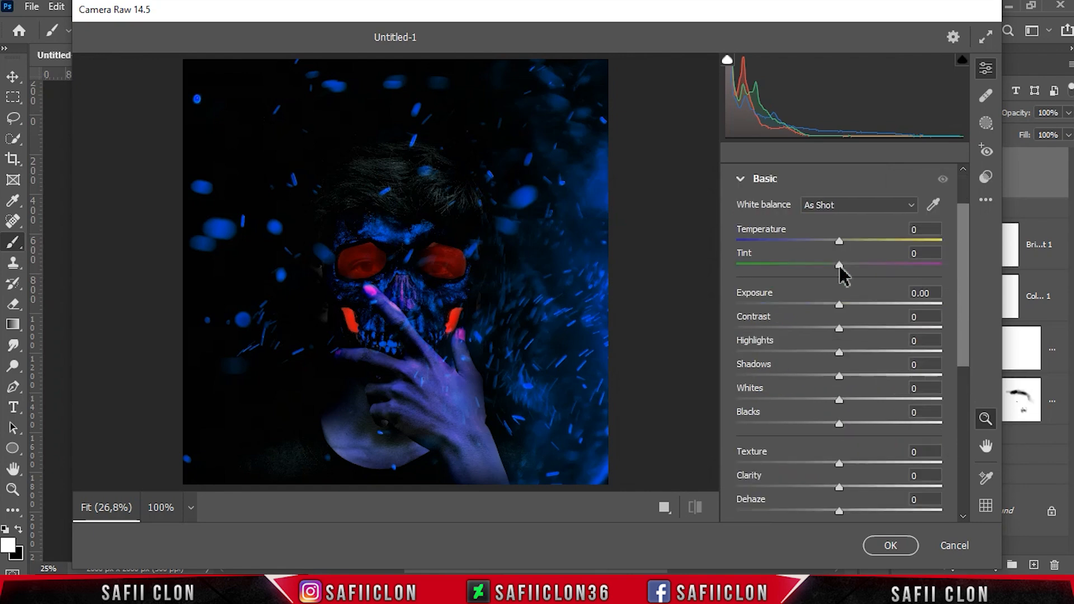
left_click_drag(842, 331, 893, 376)
left_click_drag(840, 400, 893, 423)
left_click_drag(966, 284, 961, 354)
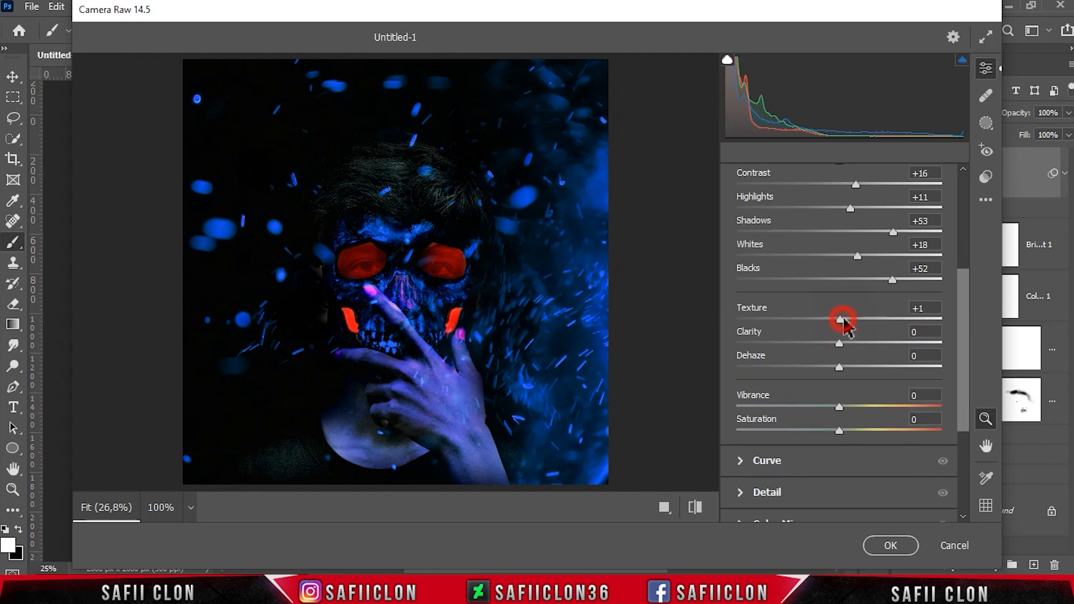
left_click_drag(843, 339, 867, 367)
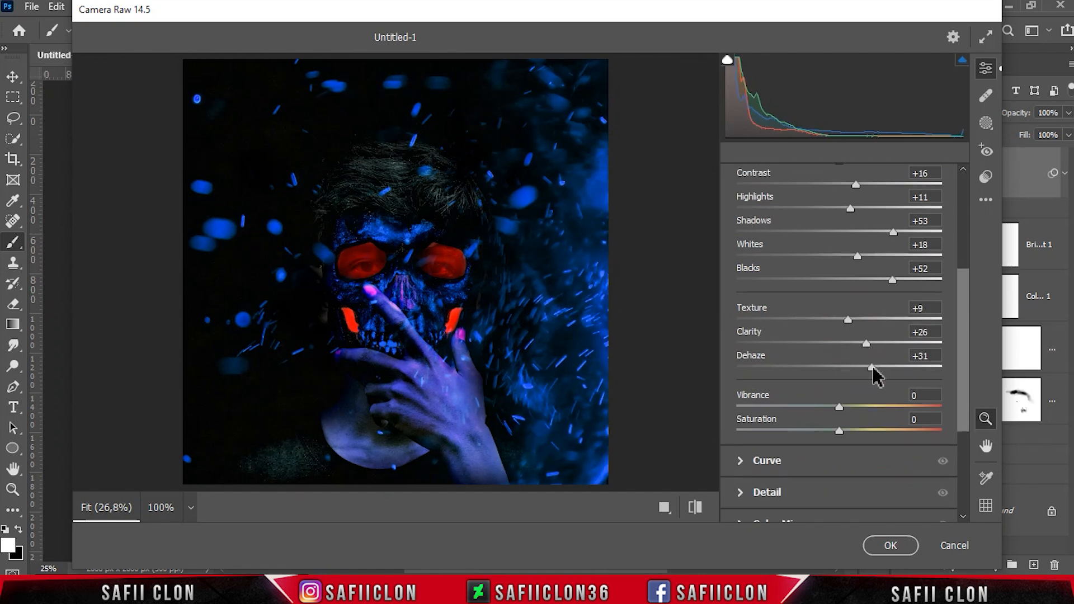
In Curve, add points at input 175 output 185 and input 54 output 48, and set the black point's output to 12
scroll(763, 362, "down", 3)
left_click(763, 361)
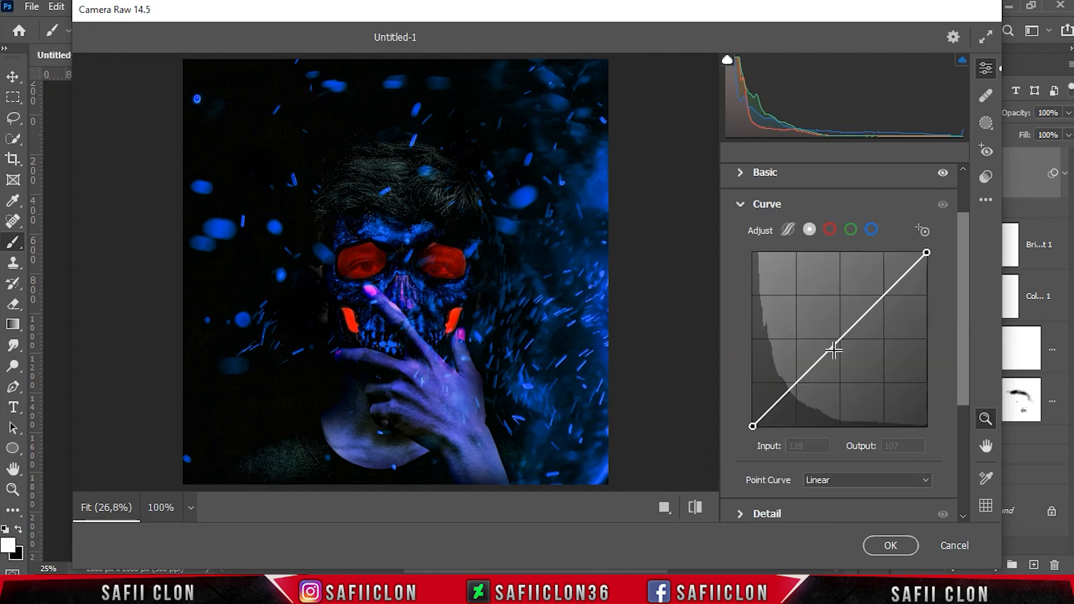
left_click(838, 343)
left_click(809, 449)
type("175")
key("Tab")
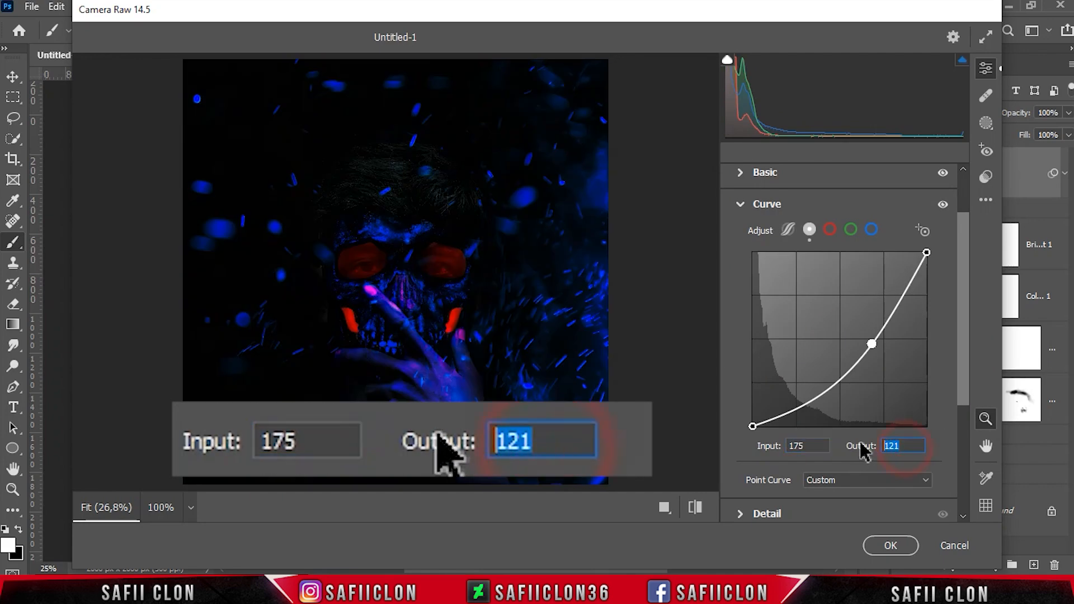
type("185")
left_click(825, 352)
left_click(823, 445)
type("54")
key("Tab")
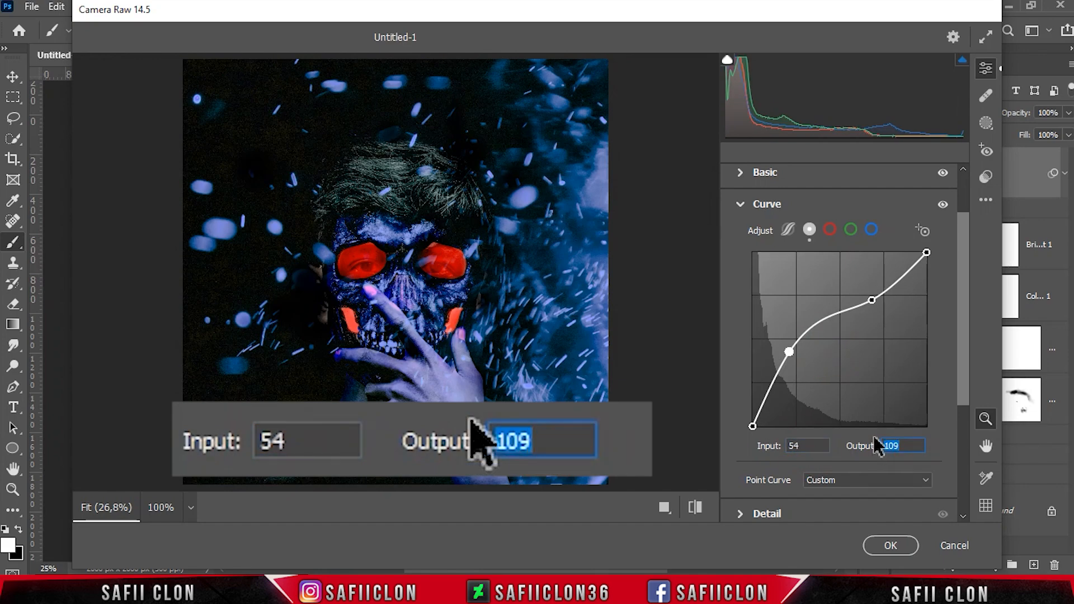
type("48")
left_click(752, 427)
key("Tab")
key("Tab")
type("12")
scroll(941, 371, "down", 3)
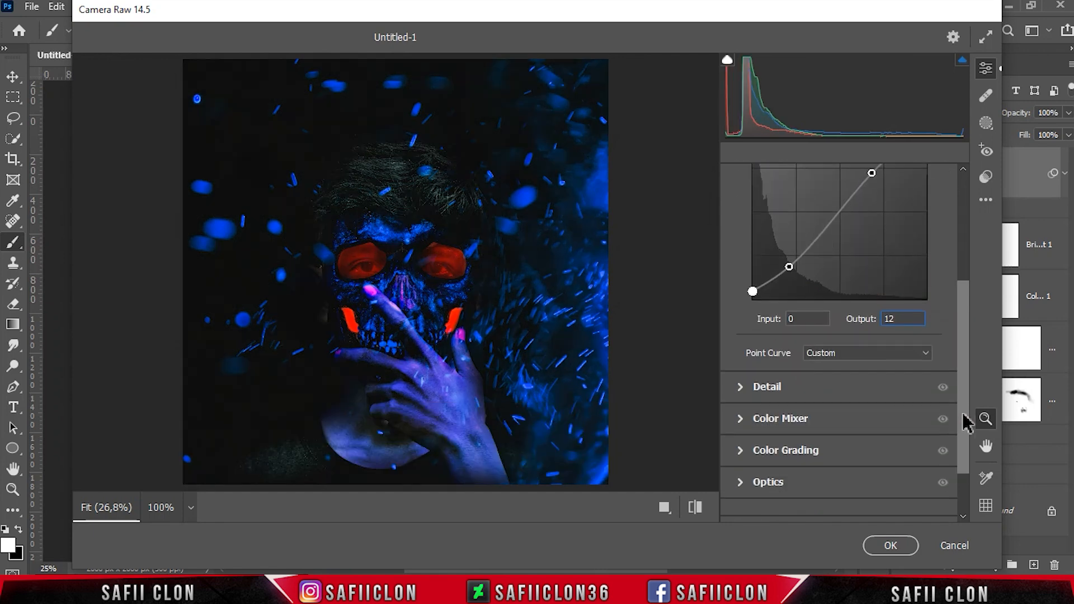
Set Detail sharpening to 54 and noise reduction to 22
left_click(779, 383)
left_click_drag(805, 343, 811, 343)
left_click_drag(737, 375, 785, 374)
left_click_drag(965, 381, 969, 456)
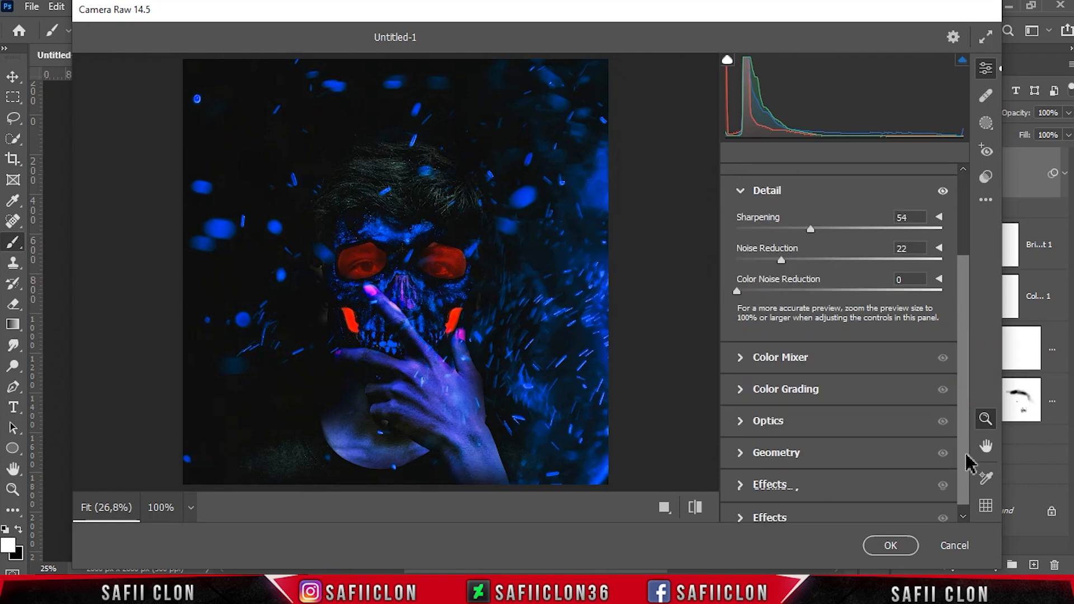
Open Color Mixer and set Hue Reds to +6 and Oranges to -10, and lower the Blues hue slightly
left_click(782, 359)
left_click_drag(839, 305, 827, 330)
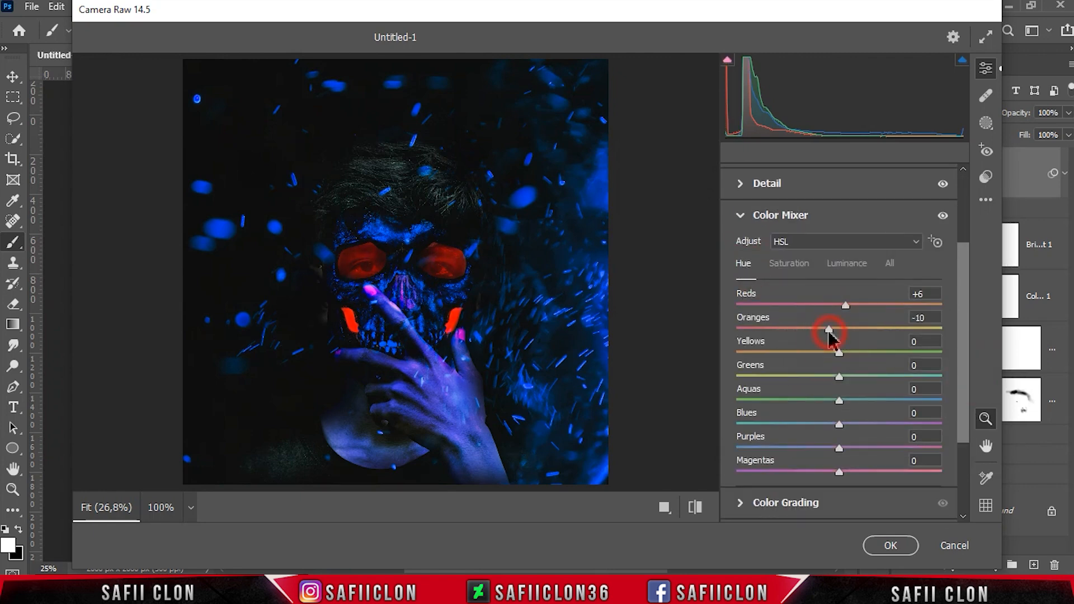
mouse_move(840, 424)
left_mouse_down()
mouse_move(867, 425)
mouse_move(830, 424)
left_mouse_up()
In Color Mixer Saturation, set Reds to -21, Oranges to +9 and Blues to -12
left_click(800, 268)
left_click_drag(839, 305, 821, 305)
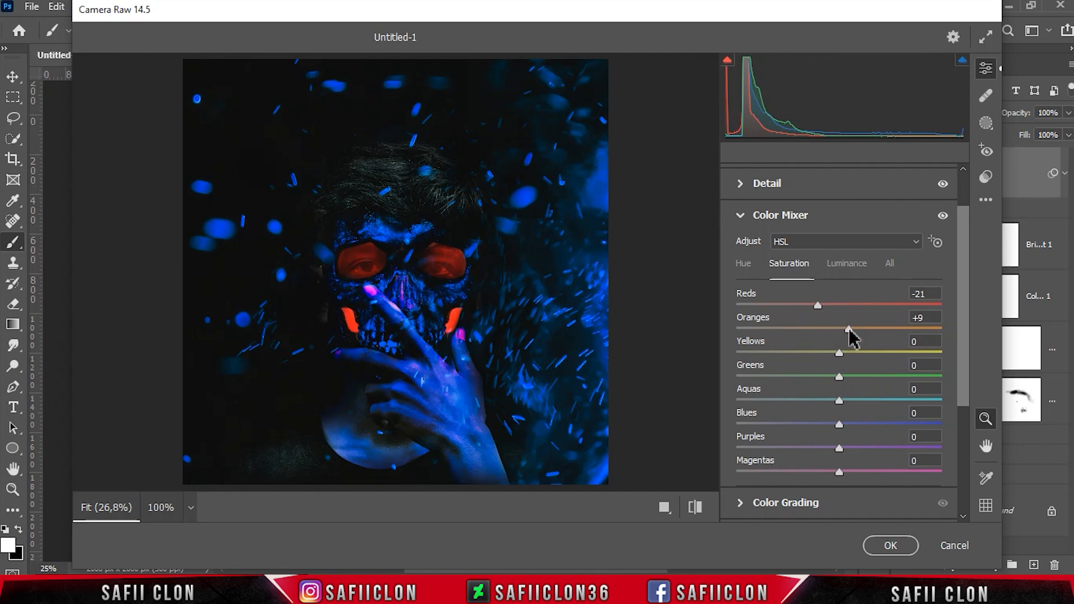
left_click_drag(837, 429, 827, 427)
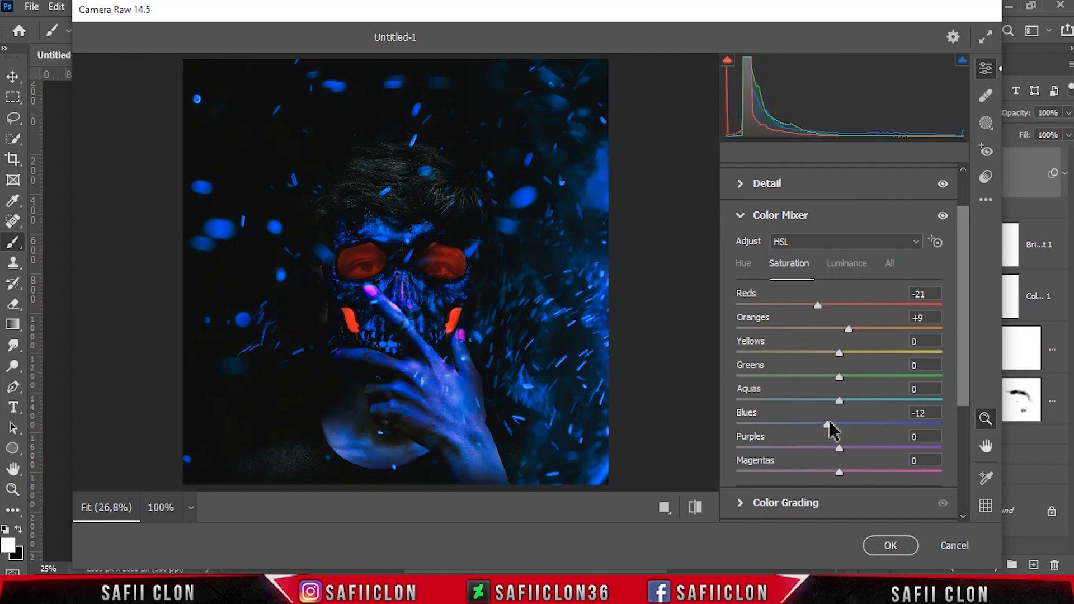
In Color Mixer Luminance, set Reds to -35, Oranges to -22 and Blues to +40
left_click(847, 266)
left_click_drag(837, 303, 808, 302)
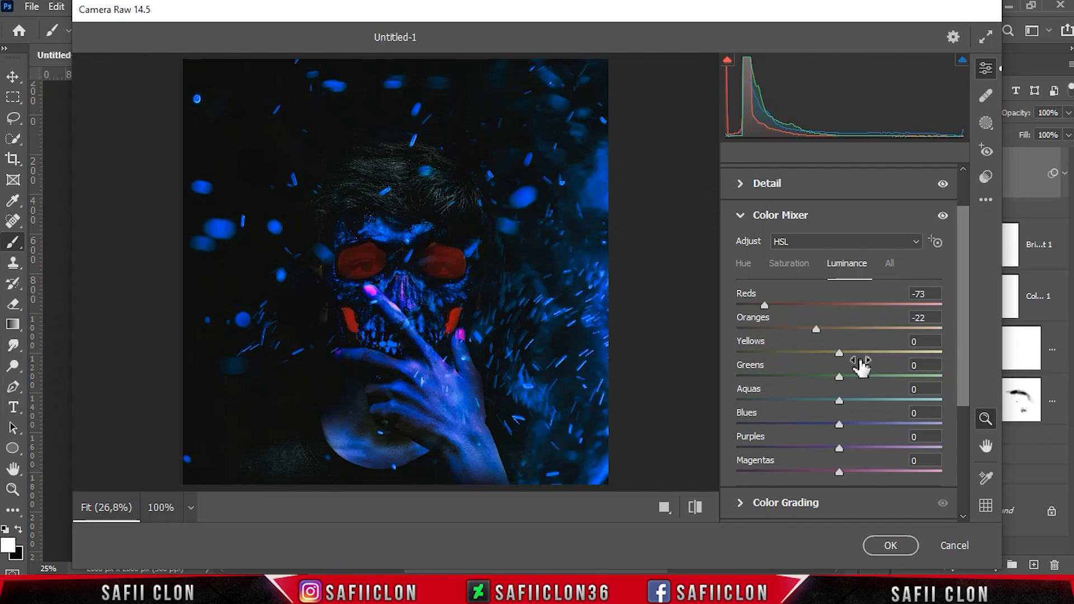
left_click_drag(839, 425, 892, 425)
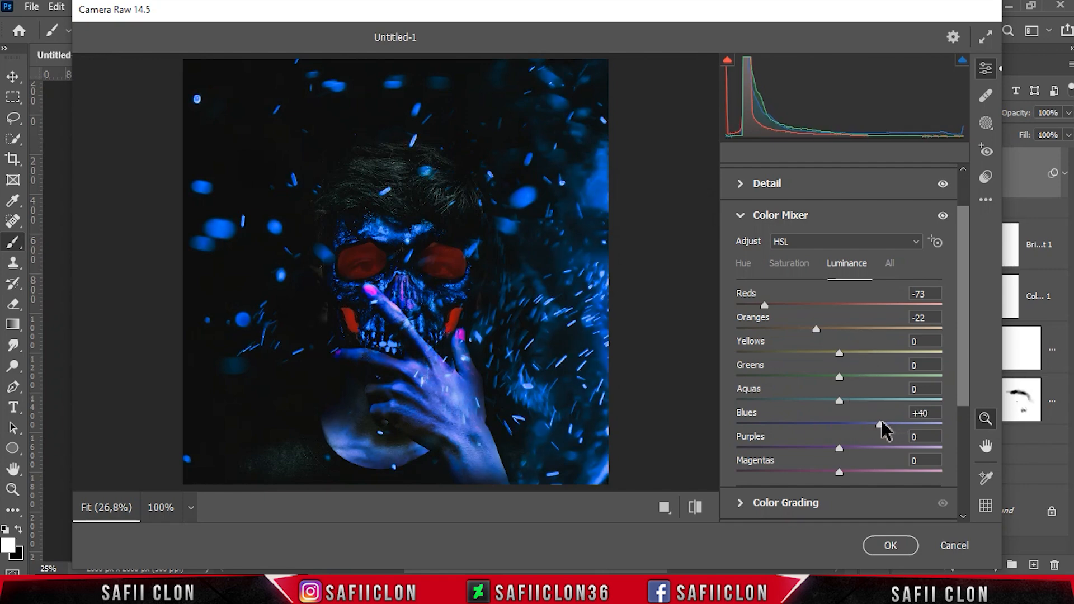
left_click_drag(769, 308, 821, 306)
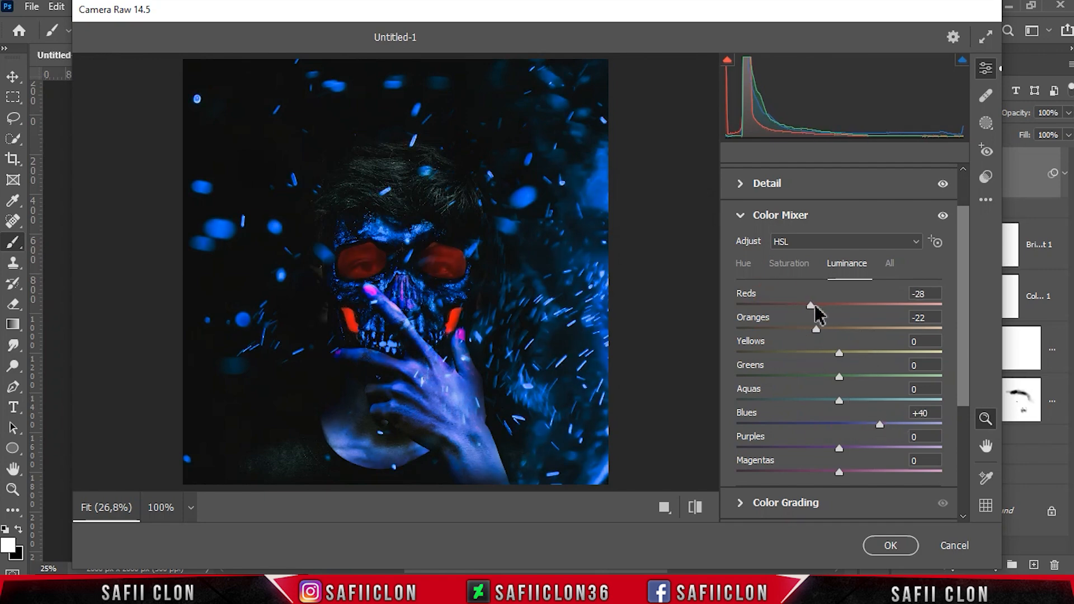
scroll(940, 336, "down", 5)
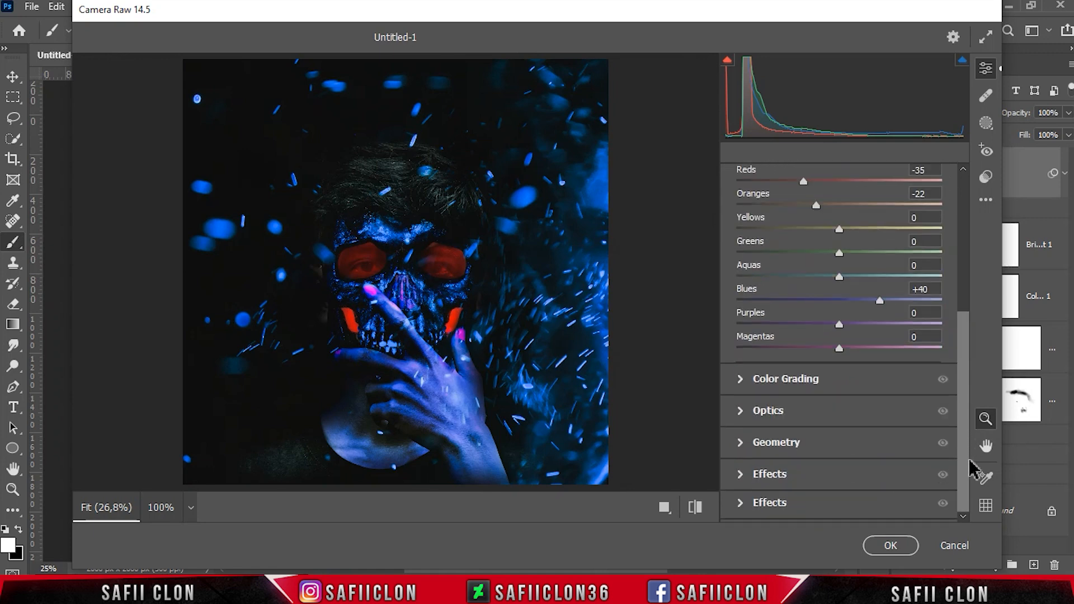
Open the Effects section and set Grain to 36
left_click(779, 476)
left_click(741, 445)
left_click_drag(742, 445, 798, 449)
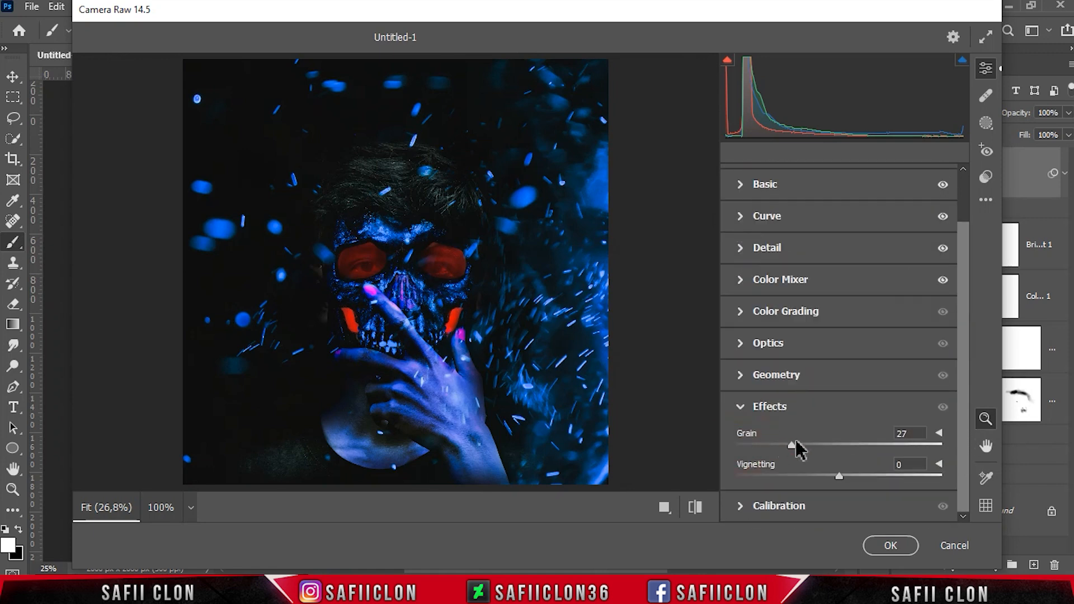
Create a new Brush mask and set its Exposure to +3.20, Contrast to +12 and Whites to +16
left_click(985, 126)
left_click(747, 283)
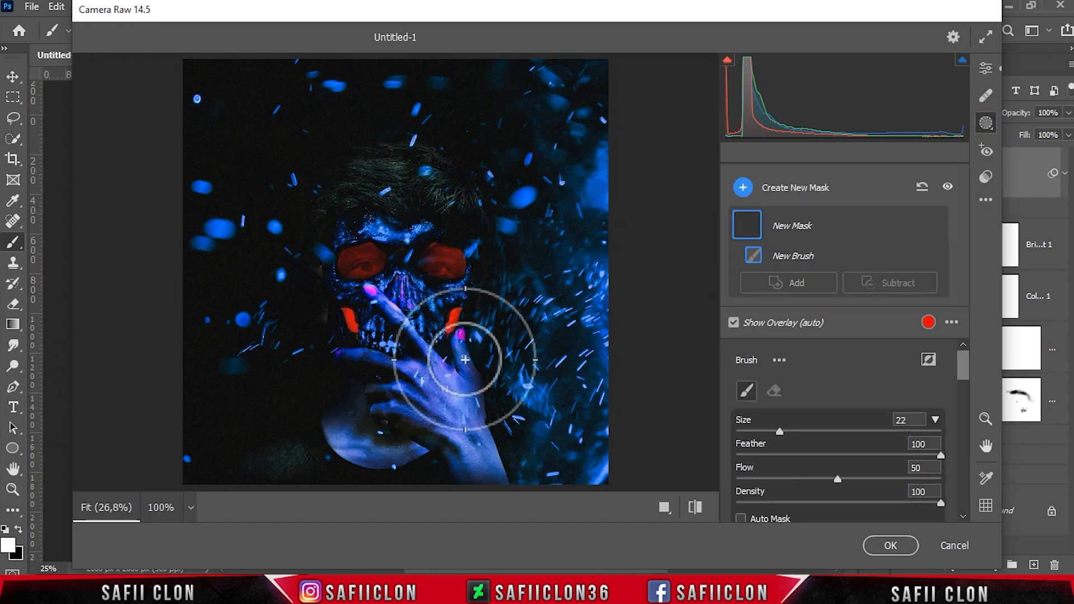
left_click(367, 267)
left_click_drag(963, 363, 962, 411)
left_click_drag(839, 389, 915, 386)
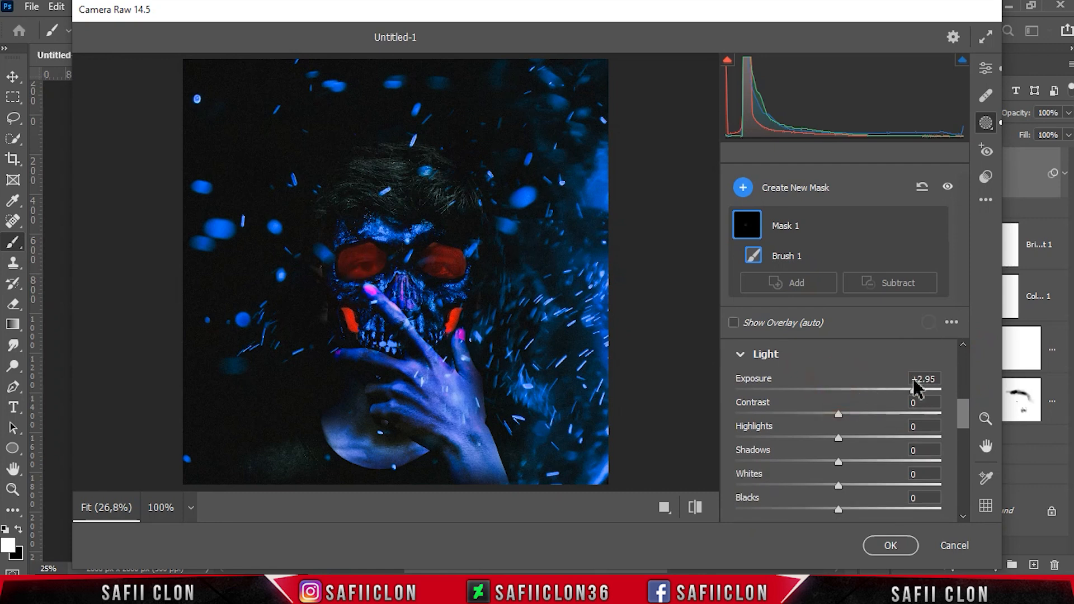
mouse_move(839, 414)
left_mouse_down()
mouse_move(861, 418)
mouse_move(816, 414)
mouse_move(850, 414)
left_mouse_up()
mouse_move(838, 485)
left_mouse_down()
mouse_move(898, 485)
mouse_move(855, 486)
left_mouse_up()
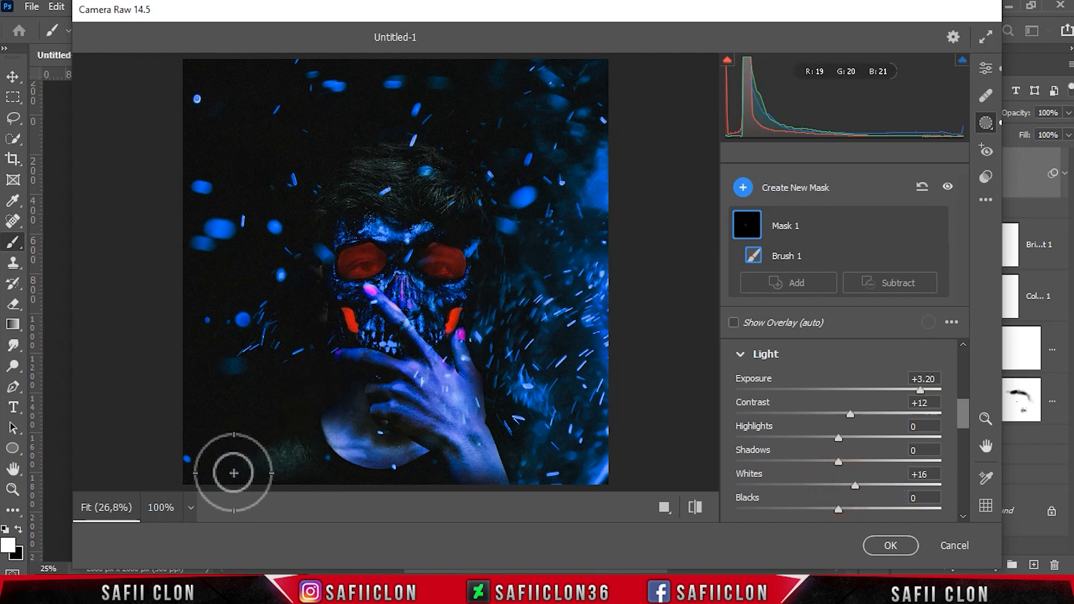
Paint the brush mask over the hand and fingers with a smaller brush, then lower its Exposure to +2.50
mouse_move(475, 386)
left_mouse_down()
mouse_move(486, 463)
mouse_move(510, 491)
left_mouse_up()
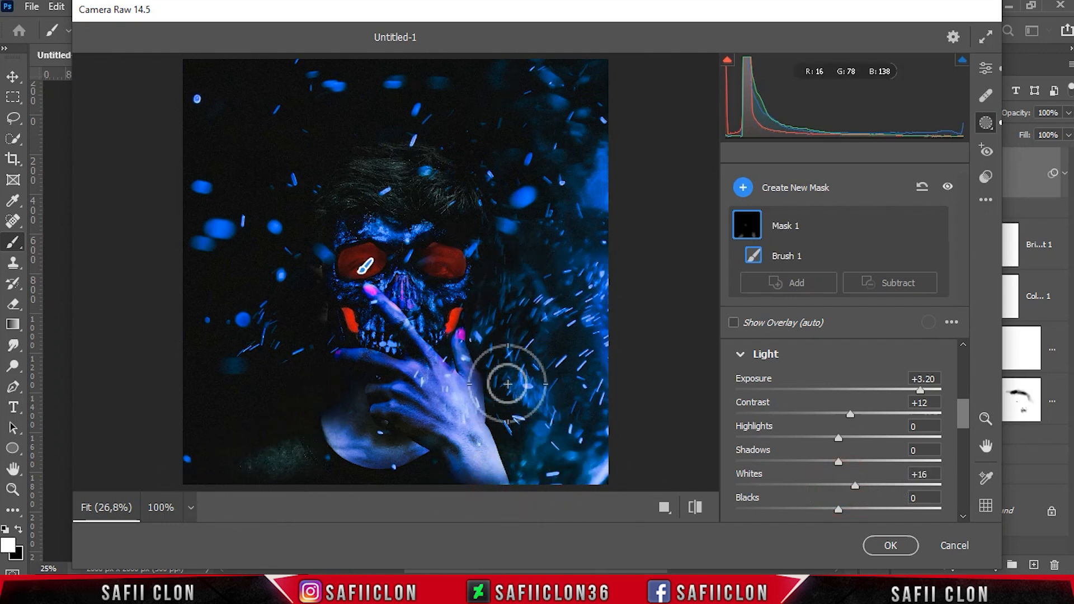
left_click_drag(480, 387, 503, 491)
key("bracketleft")
key("bracketleft")
left_click_drag(436, 361, 420, 338)
left_click_drag(428, 387, 371, 358)
mouse_move(447, 427)
left_mouse_down()
mouse_move(429, 400)
mouse_move(349, 360)
mouse_move(425, 396)
mouse_move(405, 393)
mouse_move(425, 404)
mouse_move(444, 450)
mouse_move(438, 428)
mouse_move(407, 439)
mouse_move(405, 410)
mouse_move(475, 440)
mouse_move(417, 350)
mouse_move(479, 440)
mouse_move(429, 409)
mouse_move(435, 445)
mouse_move(476, 474)
mouse_move(425, 422)
mouse_move(515, 476)
left_mouse_up()
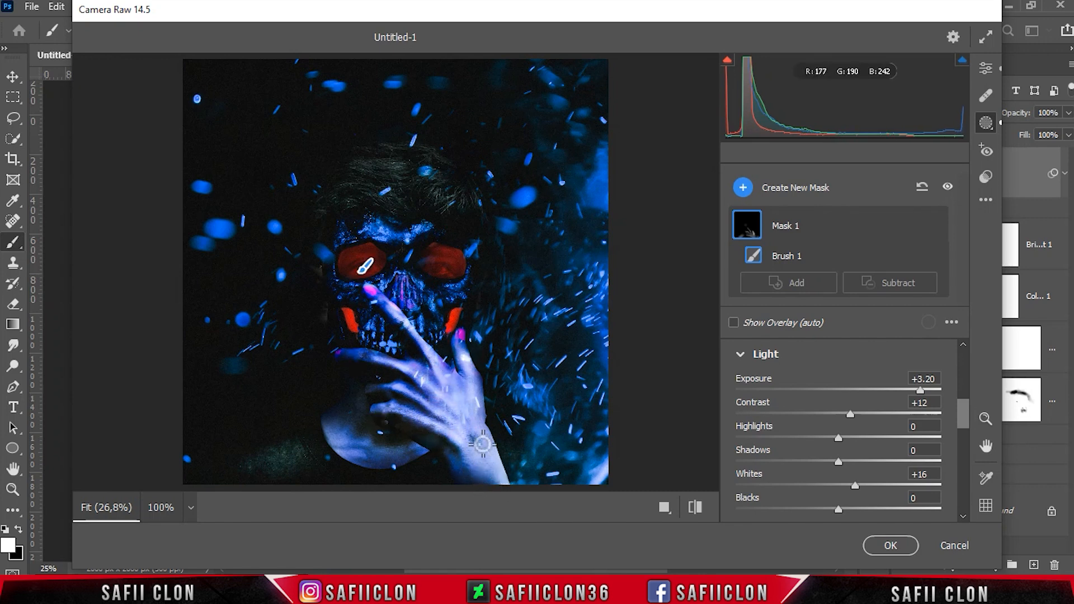
mouse_move(452, 381)
left_mouse_down()
mouse_move(469, 449)
mouse_move(467, 414)
mouse_move(508, 448)
mouse_move(453, 444)
left_mouse_up()
scroll(474, 431, "up", 3)
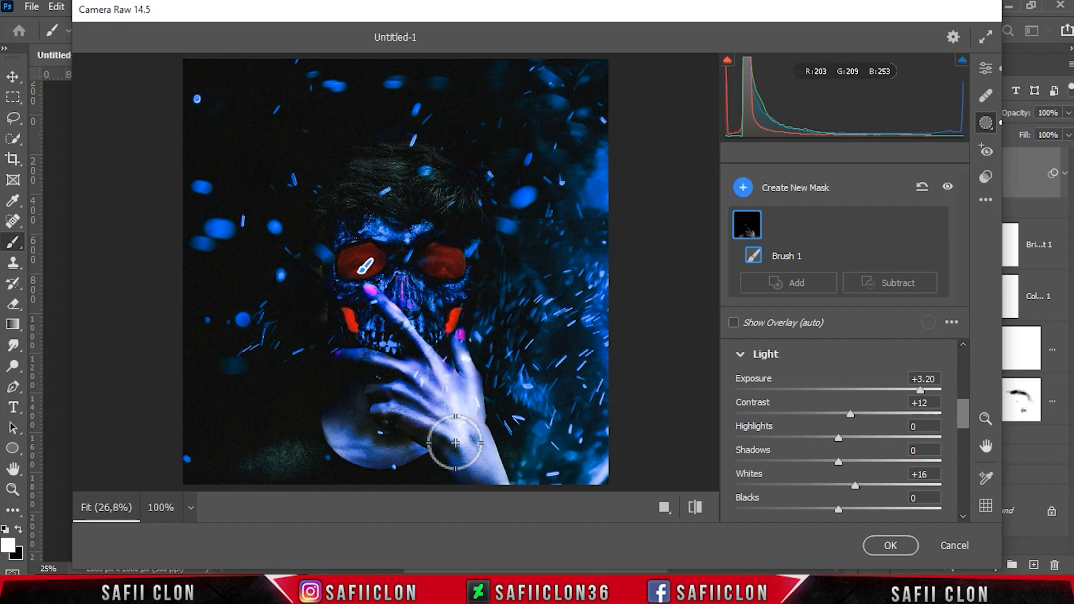
scroll(441, 361, "down", 5)
left_click_drag(385, 307, 384, 306)
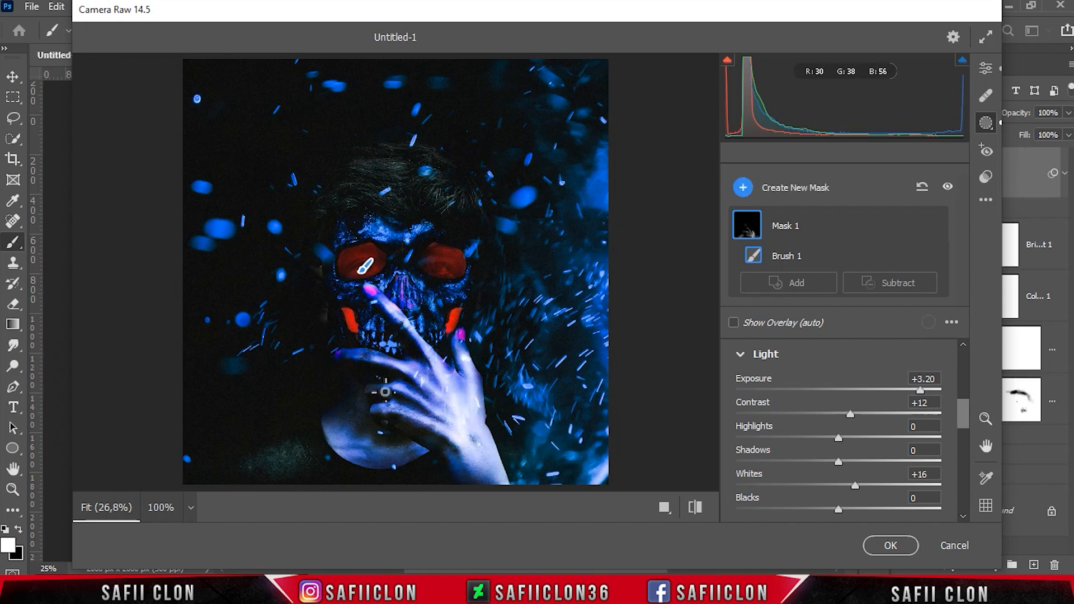
scroll(459, 436, "up", 3)
mouse_move(432, 434)
left_mouse_down()
mouse_move(463, 405)
mouse_move(466, 423)
left_mouse_up()
left_click_drag(429, 439, 457, 431)
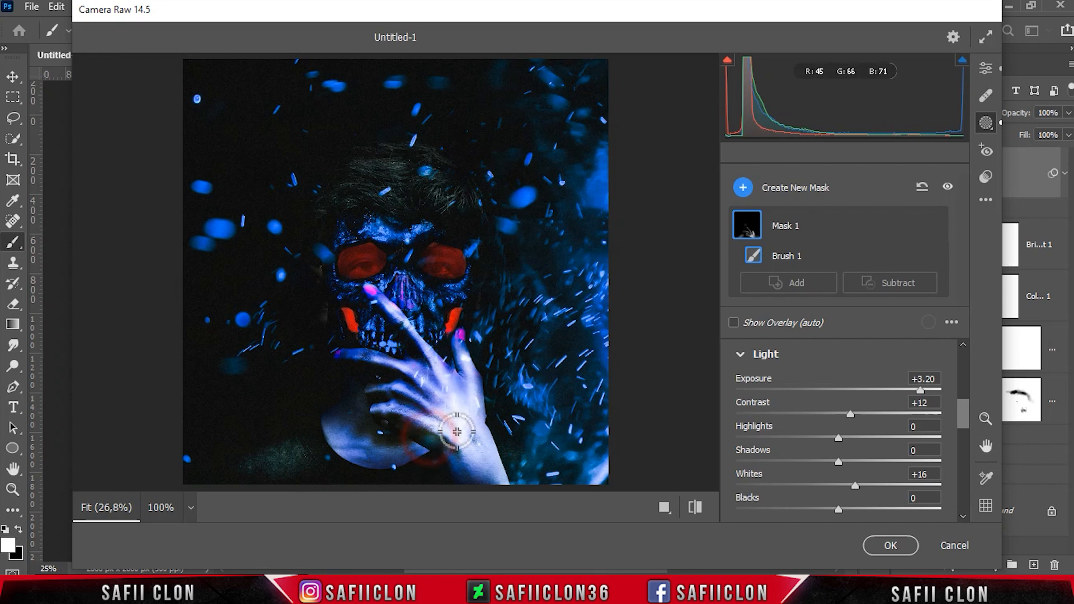
mouse_move(920, 389)
left_mouse_down()
mouse_move(882, 390)
mouse_move(902, 392)
left_mouse_up()
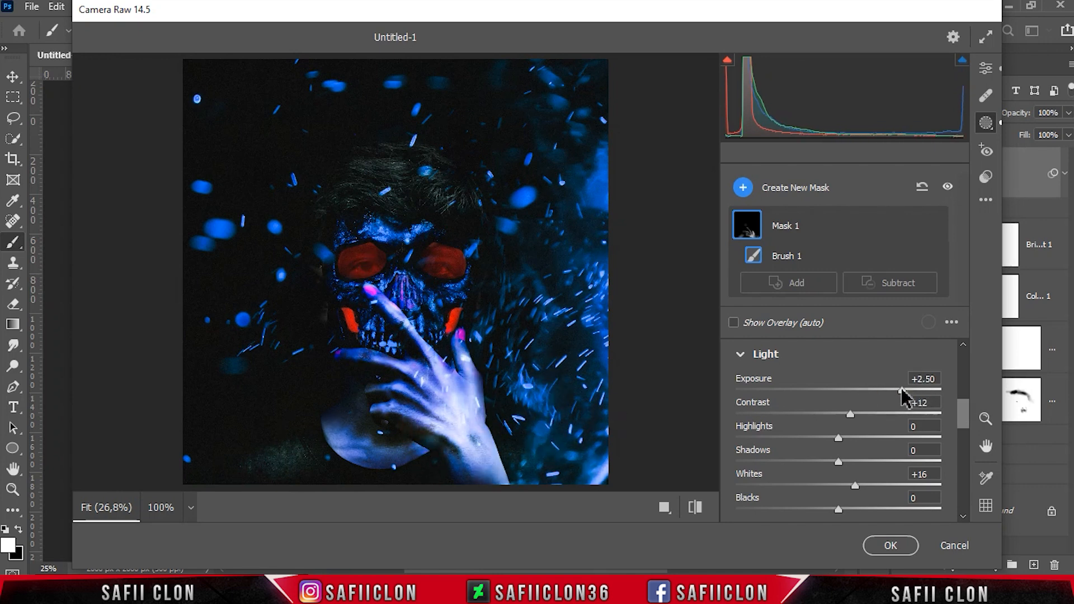
Add a new Brush mask painted over the top of the hair
left_click_drag(962, 414, 964, 400)
left_click(814, 194)
left_click(834, 239)
mouse_move(403, 179)
left_mouse_down()
mouse_move(369, 179)
mouse_move(415, 192)
mouse_move(406, 164)
mouse_move(331, 192)
left_mouse_up()
Set the hair mask's Temperature to -91 and Tint to +83, and paint along the hair's edge
left_click_drag(963, 374, 971, 430)
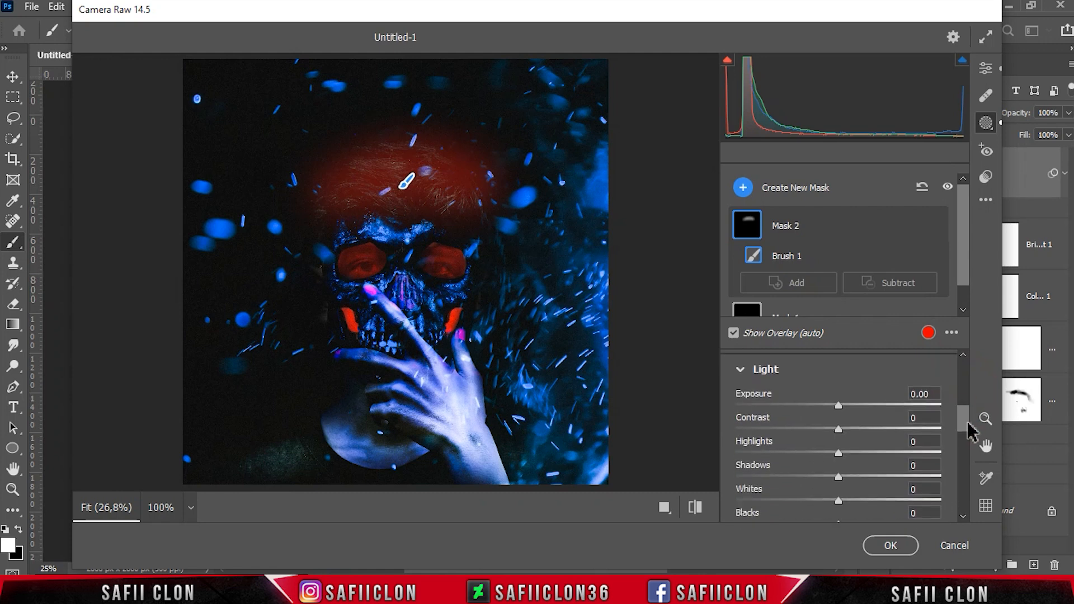
left_click_drag(839, 405, 875, 412)
left_click_drag(965, 426, 970, 456)
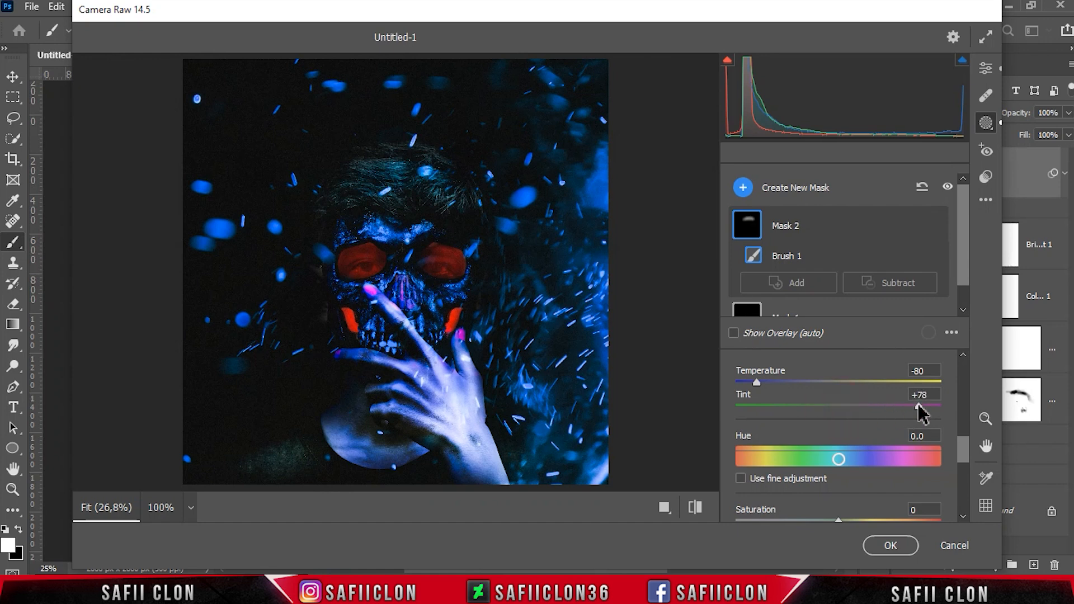
left_click_drag(923, 412, 925, 412)
left_click_drag(757, 383, 749, 386)
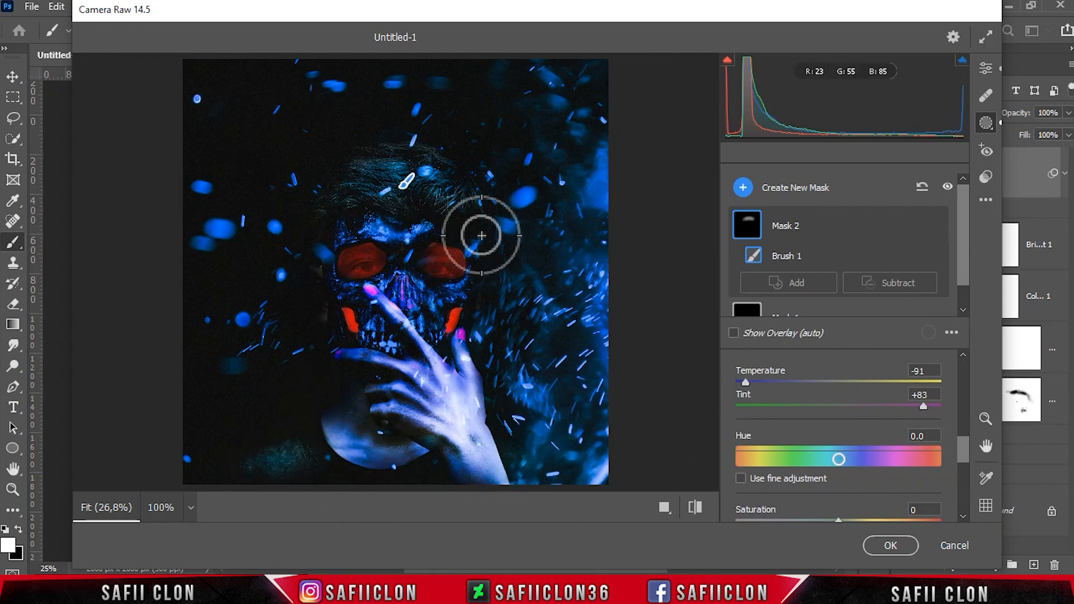
mouse_move(313, 319)
left_mouse_down()
mouse_move(443, 151)
mouse_move(488, 242)
mouse_move(509, 227)
left_mouse_up()
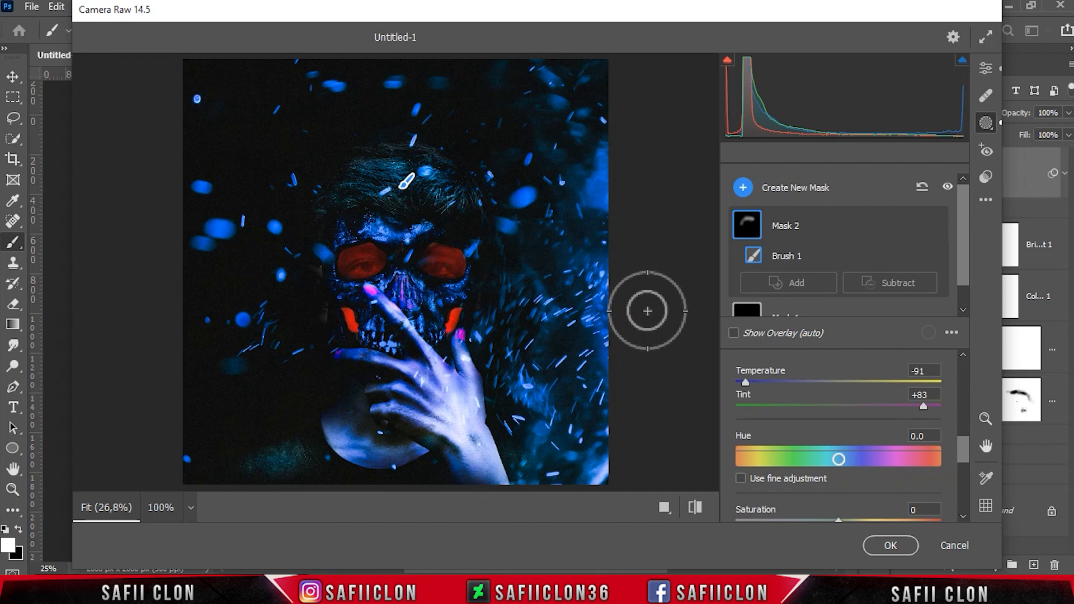
Add a Radial Gradient mask over the left eye with Exposure +2.20, Contrast +18, Shadows +30 and Whites +21
left_click(812, 188)
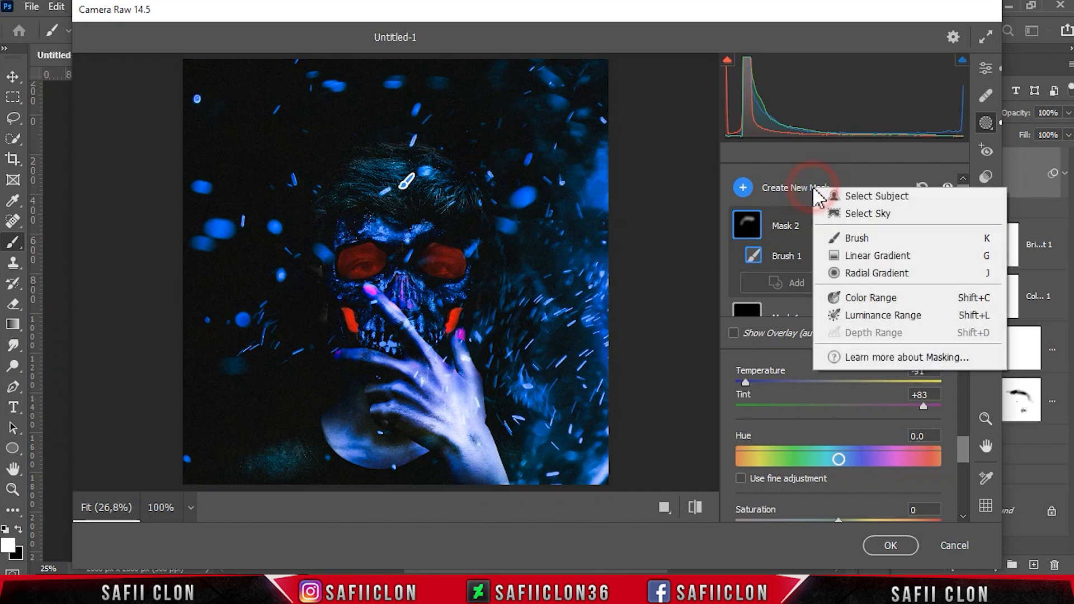
left_click(878, 275)
mouse_move(347, 255)
left_mouse_down()
mouse_move(376, 274)
mouse_move(362, 262)
left_mouse_up()
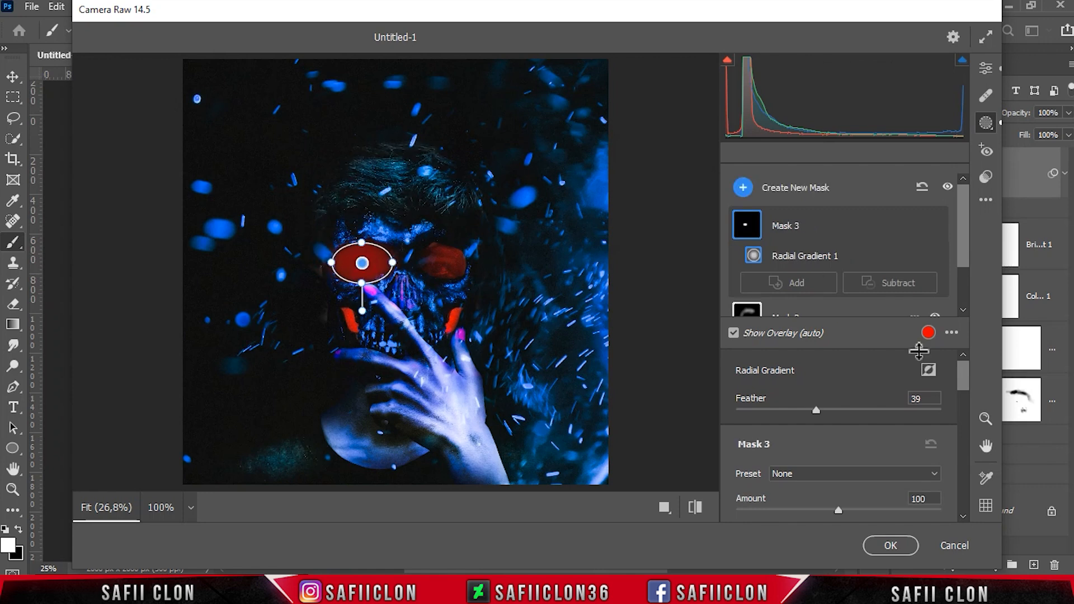
scroll(973, 417, "down", 3)
scroll(973, 417, "down", 1)
left_click_drag(838, 376, 897, 371)
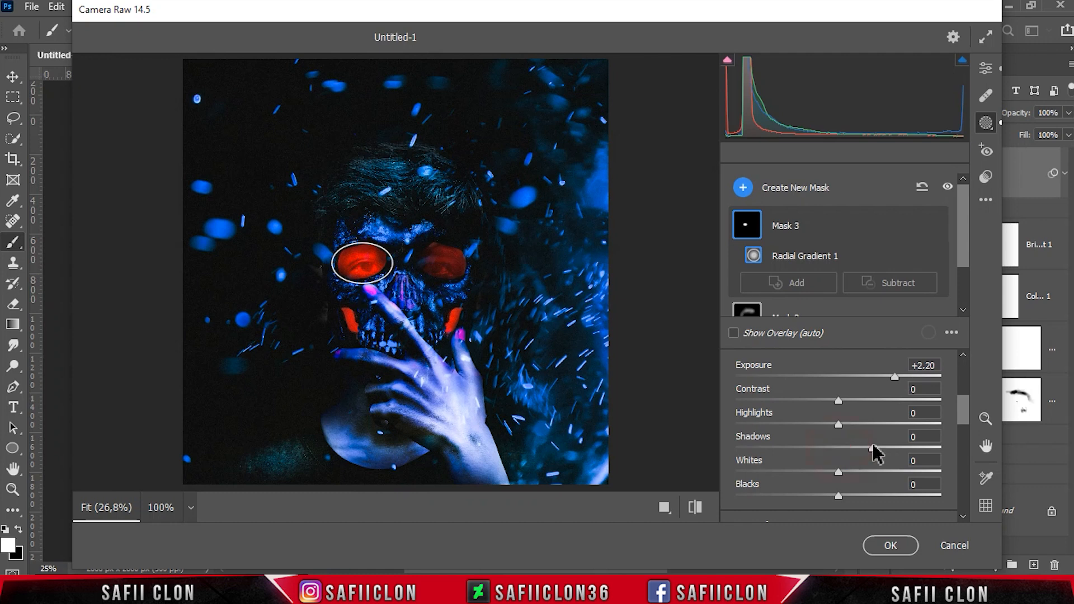
left_click_drag(862, 447, 860, 472)
mouse_move(837, 400)
left_mouse_down()
mouse_move(866, 401)
mouse_move(858, 407)
left_mouse_up()
Add a Radial Gradient mask over the right eye with Exposure +2.00, Shadows +33 and Whites +57
left_click(814, 193)
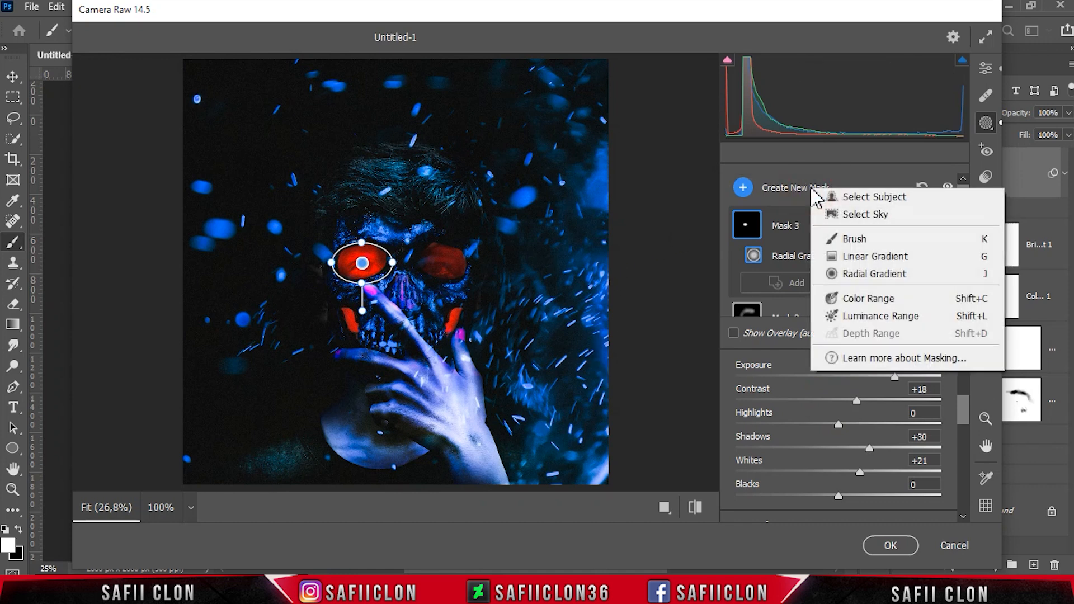
left_click(866, 273)
left_click_drag(431, 254, 469, 262)
left_click_drag(965, 376, 967, 419)
left_click_drag(838, 385, 874, 387)
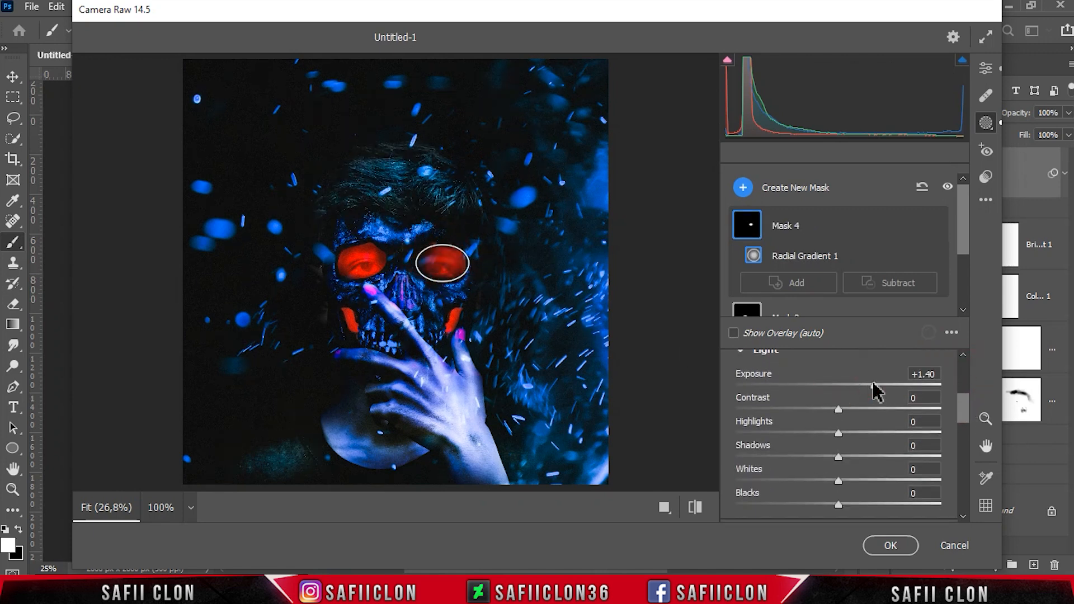
left_click_drag(443, 262, 441, 266)
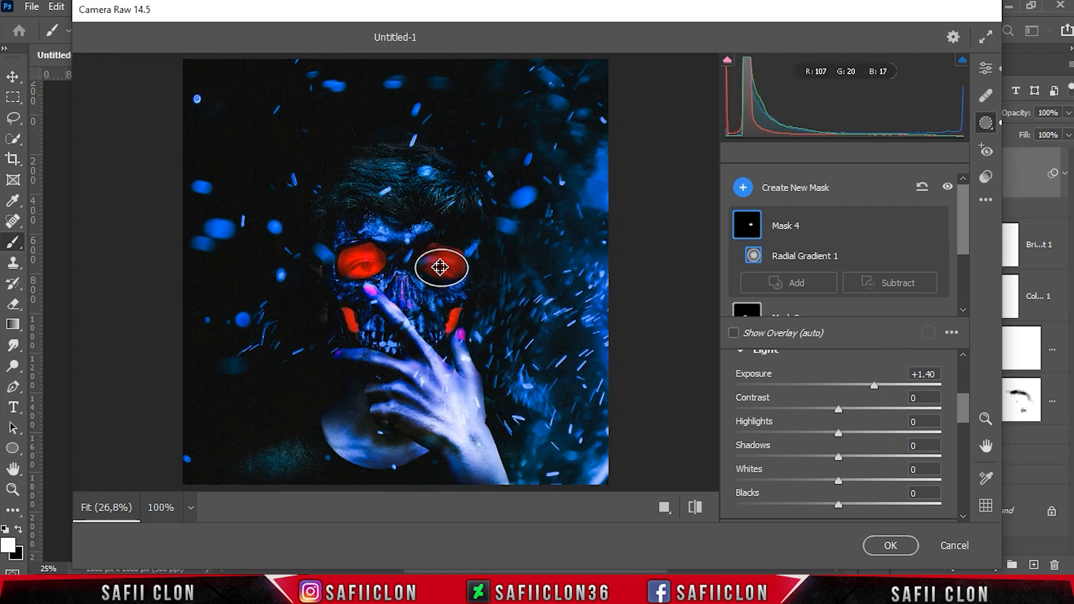
left_click_drag(838, 457, 780, 450)
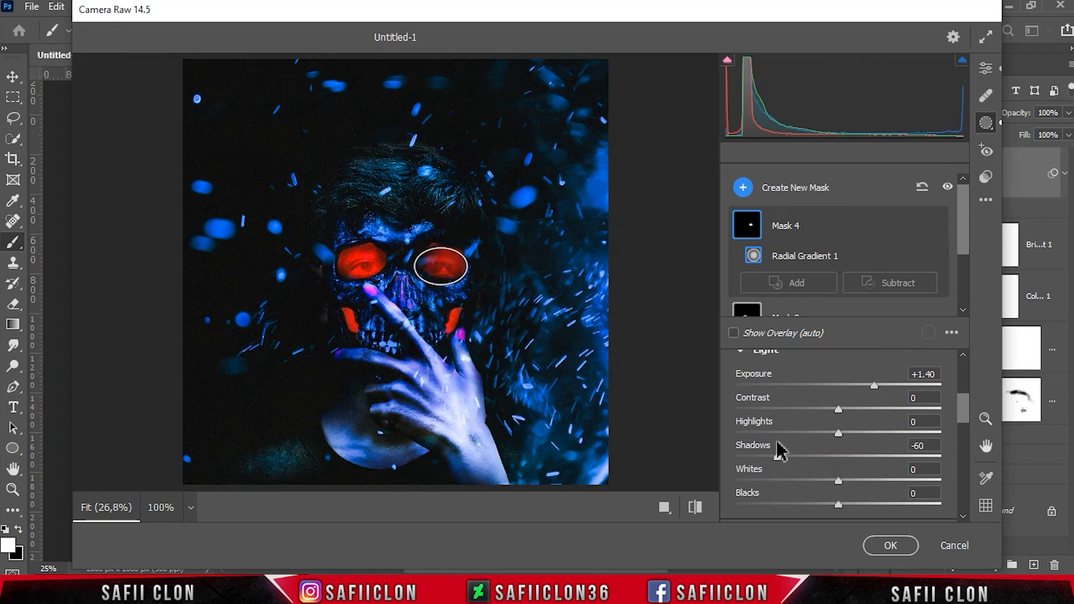
left_click_drag(837, 480, 874, 481)
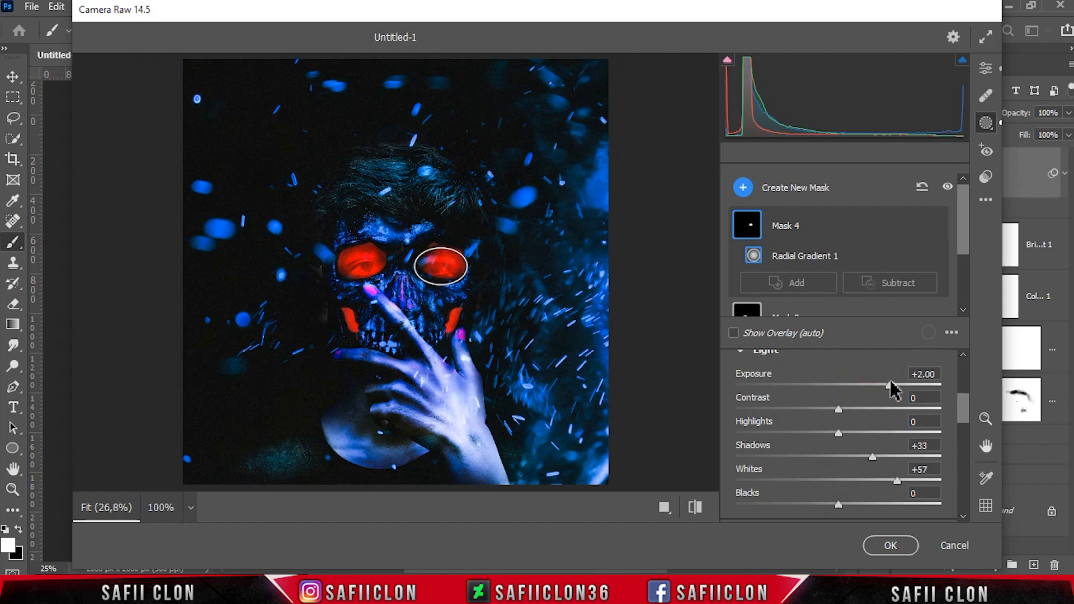
Apply the Modern 08 profile from the Modern profiles at an Amount of 108
left_click(985, 68)
scroll(965, 280, "up", 3)
left_click(814, 212)
left_click(797, 265)
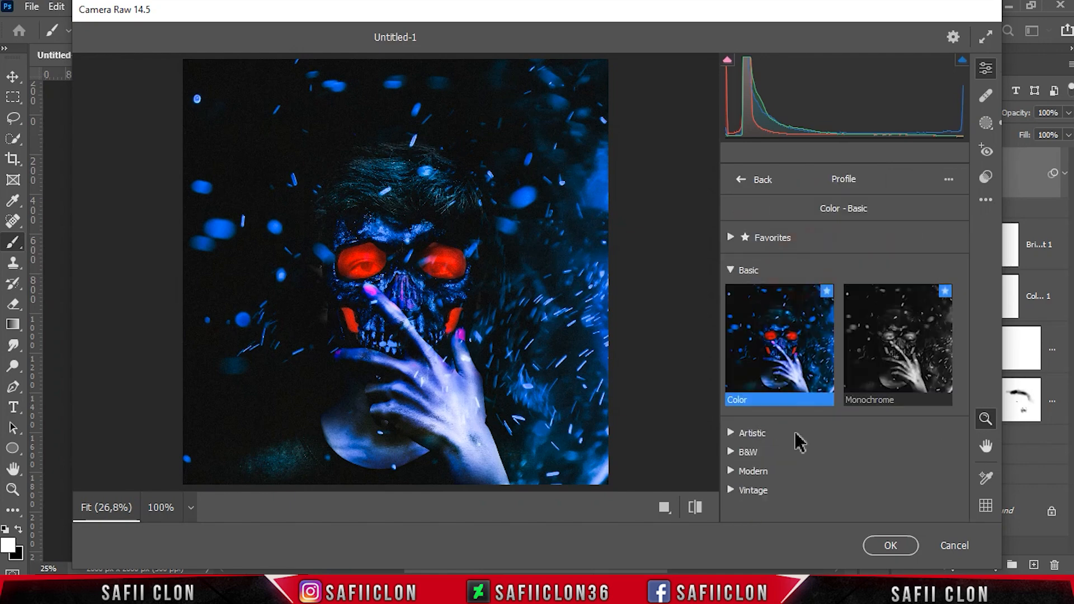
left_click(762, 473)
left_click_drag(962, 310, 970, 450)
left_click(895, 363)
mouse_move(840, 452)
left_mouse_down()
mouse_move(865, 453)
mouse_move(845, 450)
left_mouse_up()
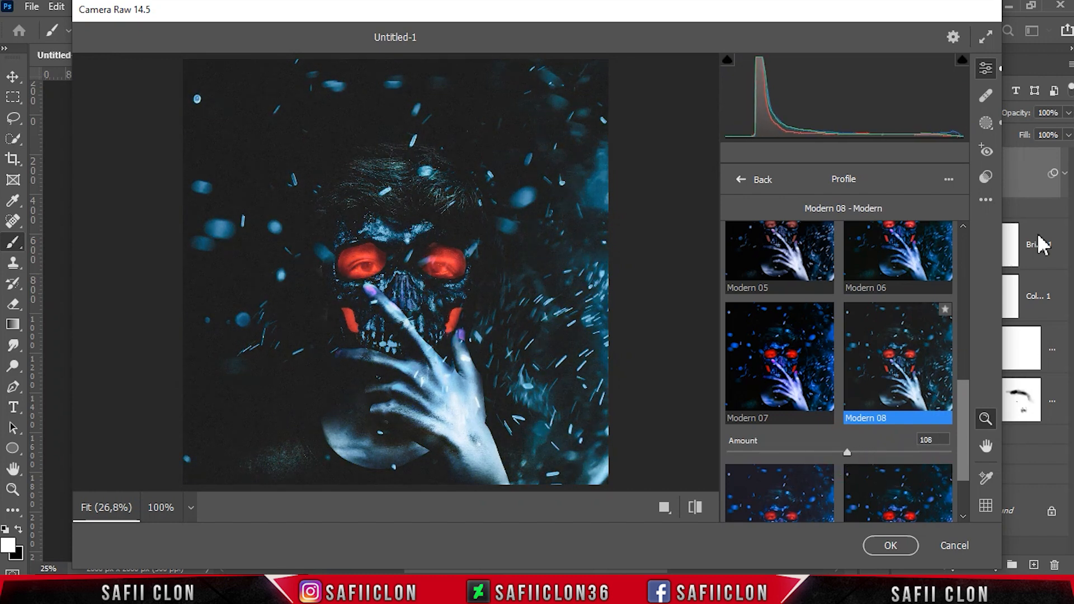
left_click(741, 181)
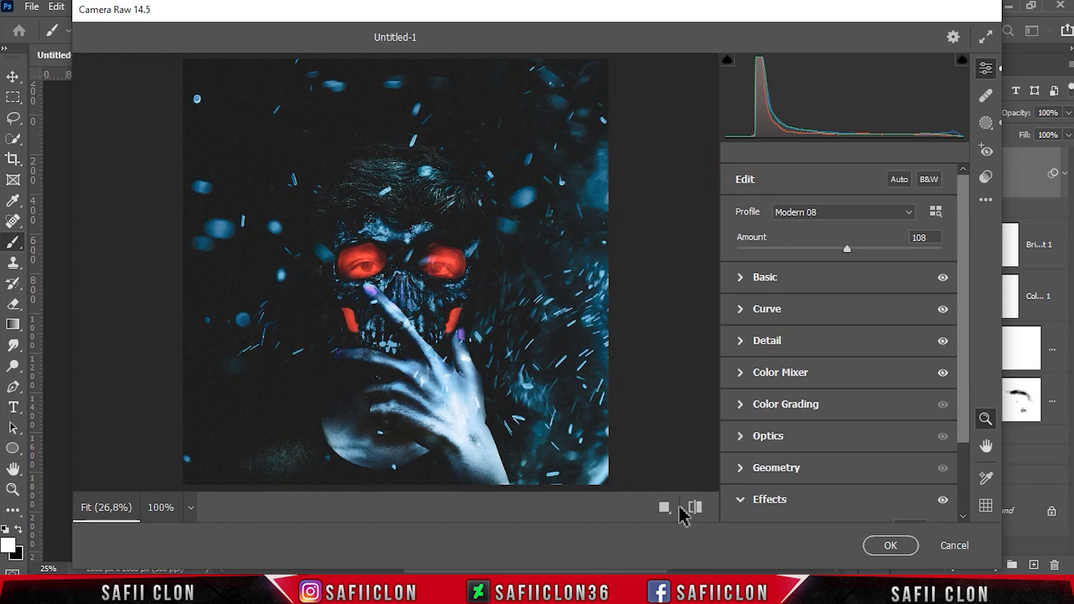
Compare the before and after views and apply the Camera Raw Filter
left_click(692, 507)
left_click(619, 508)
left_click(619, 508)
left_click(619, 508)
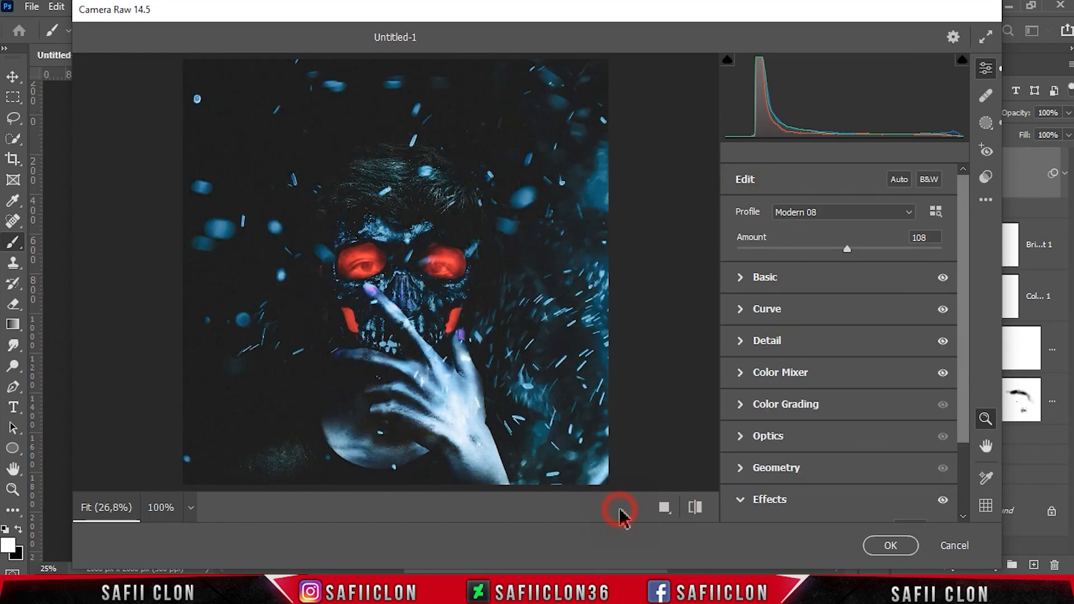
left_click(877, 547)
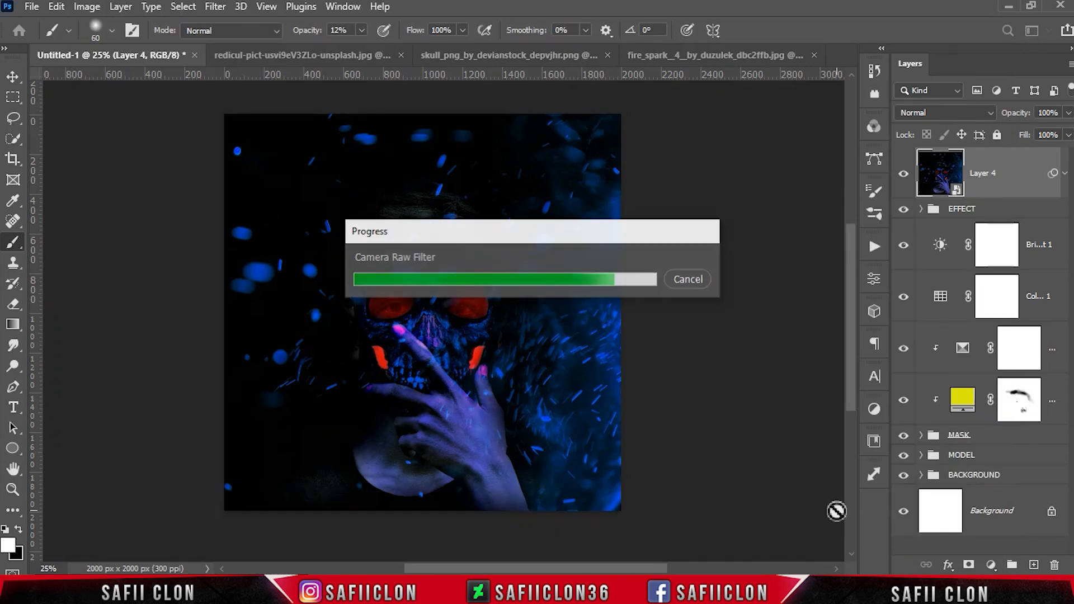
Toggle the merged layer's visibility to compare the image before and after the filter
left_click(903, 176)
left_click(903, 176)
left_click(902, 176)
left_click(901, 175)
left_click(902, 176)
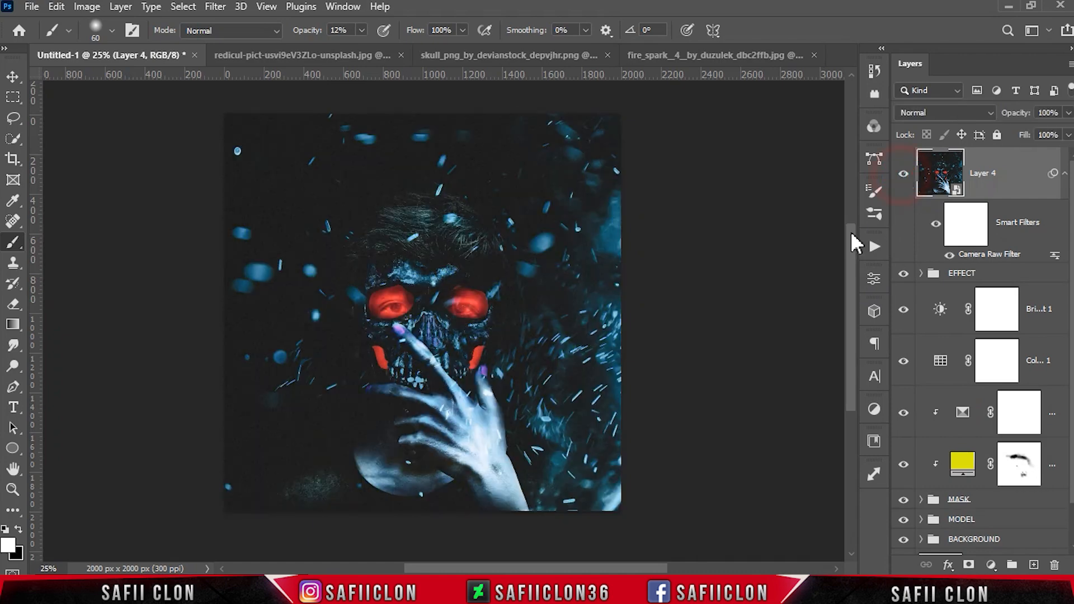
Zoom in and out to inspect the finished composite
key("ctrl+minus")
key("ctrl+minus")
key("ctrl+plus")
key("ctrl+plus")
key("ctrl+plus")
key("ctrl+plus")
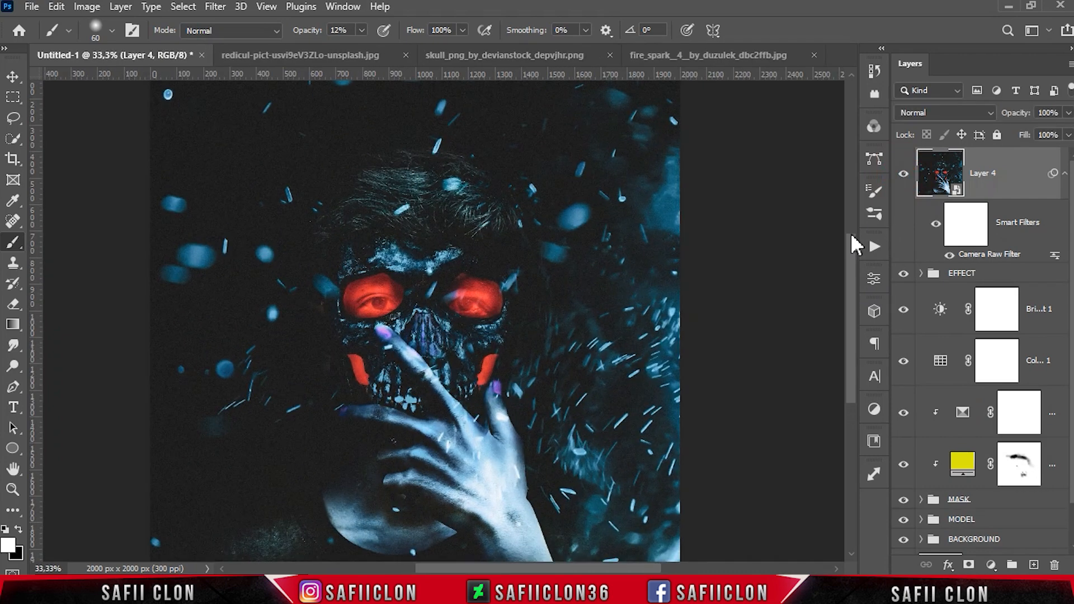
key("ctrl+plus")
key("ctrl+plus")
key("ctrl+minus")
key("ctrl+minus")
key("ctrl+minus")
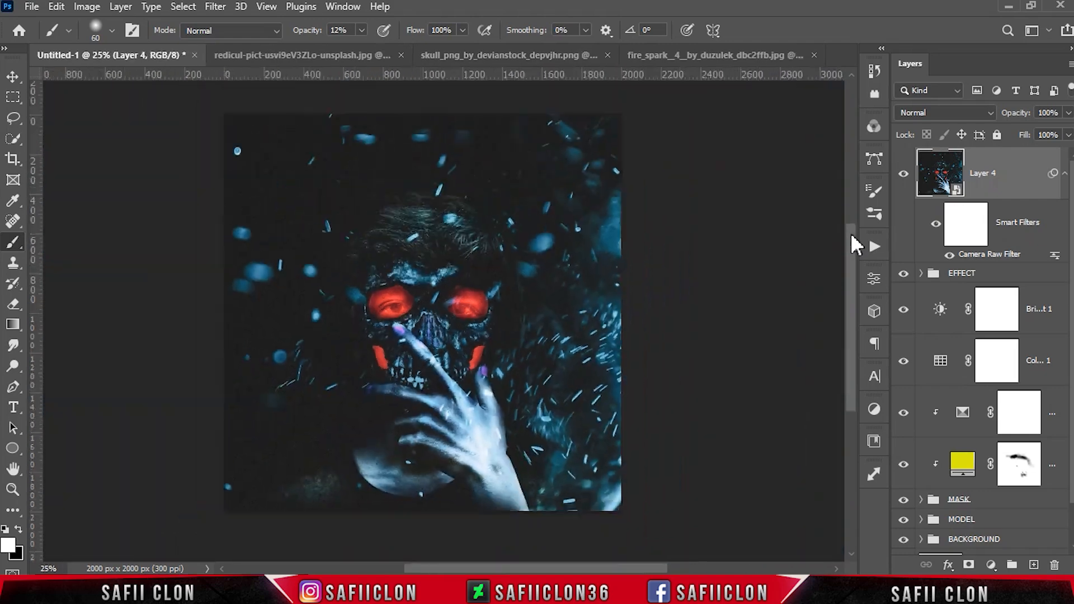